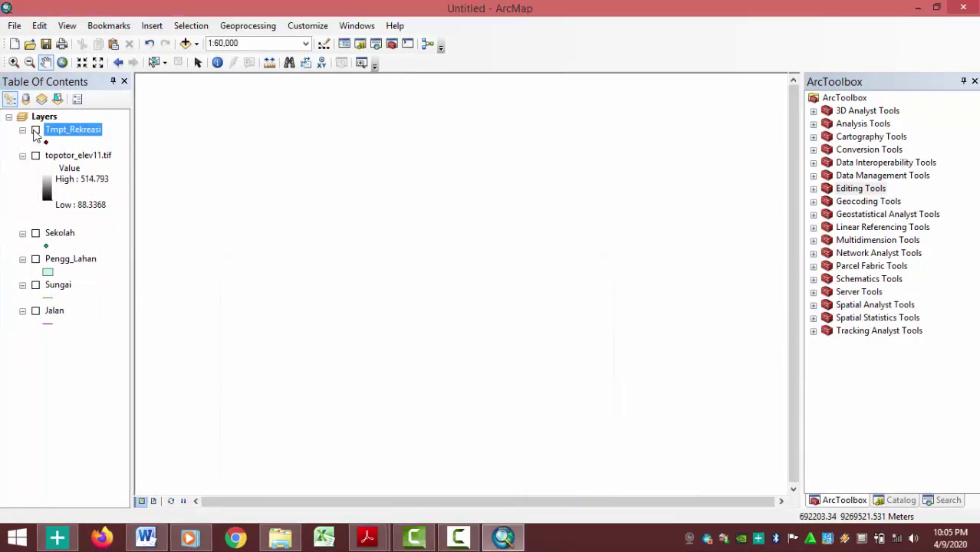
- Show the Tmpt_Rekreasi layer on the map and examine the data source details in its layer properties
{"action": "left_click", "coordinate": [35, 131]}
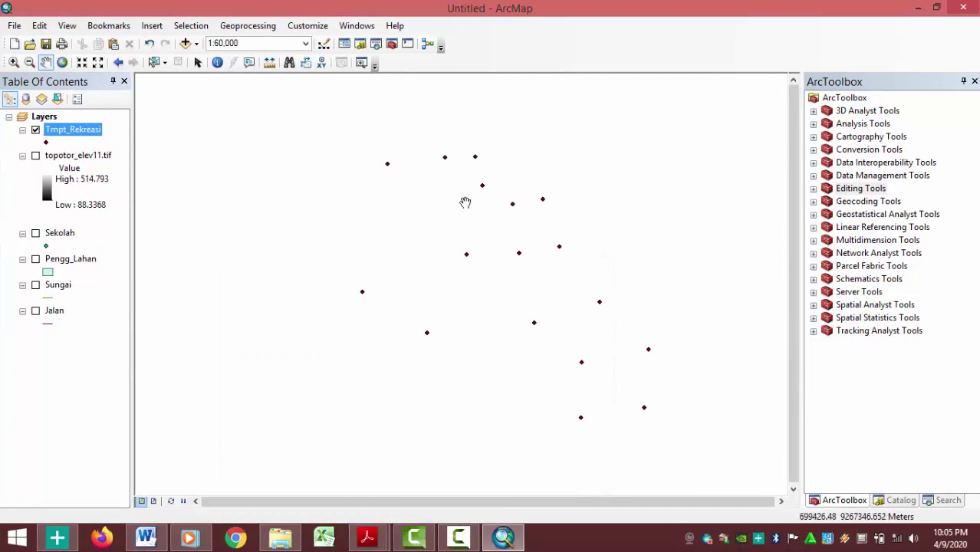
{"action": "right_click", "coordinate": [95, 139]}
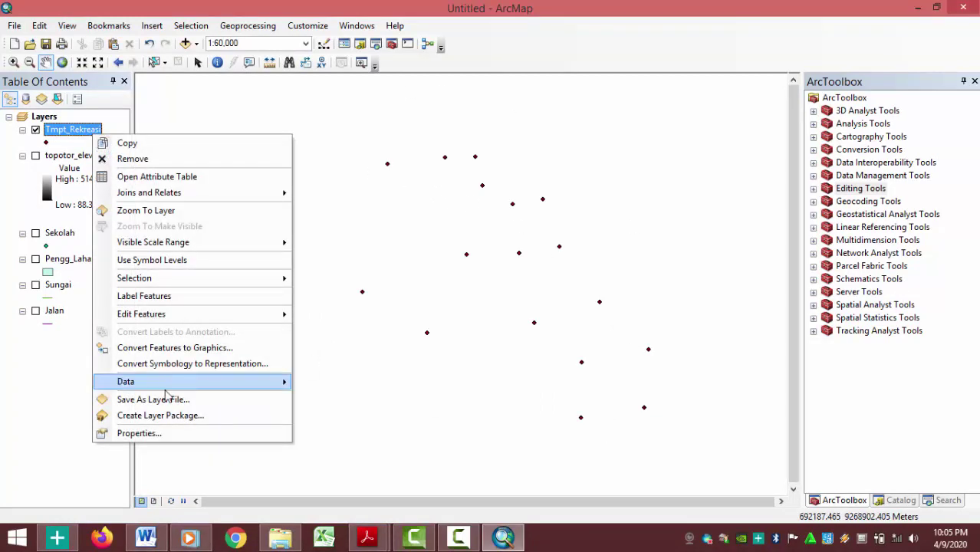
{"action": "left_click", "coordinate": [174, 432]}
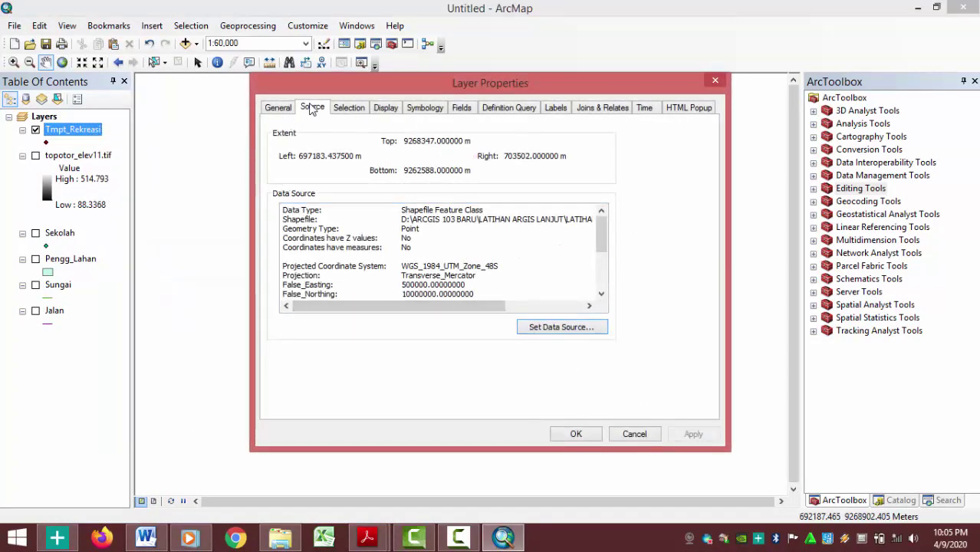
{"action": "left_click_drag", "start_coordinate": [400, 210], "coordinate": [486, 209]}
{"action": "left_click_drag", "start_coordinate": [401, 228], "coordinate": [421, 232]}
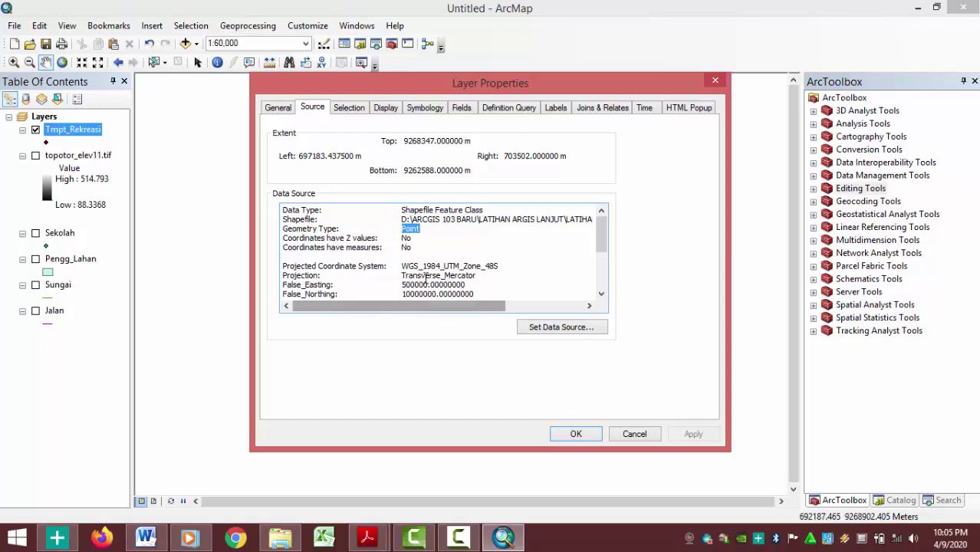
{"action": "left_click_drag", "start_coordinate": [601, 234], "coordinate": [603, 196]}
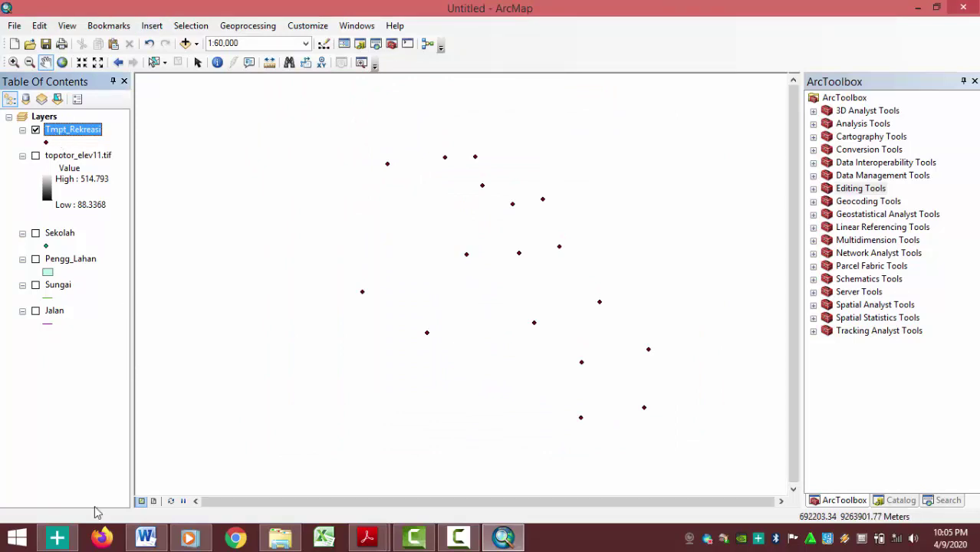
- Switch to the Word document to check the flow diagram for finding the new school site, and return to ArcMap
{"action": "left_click", "coordinate": [145, 537]}
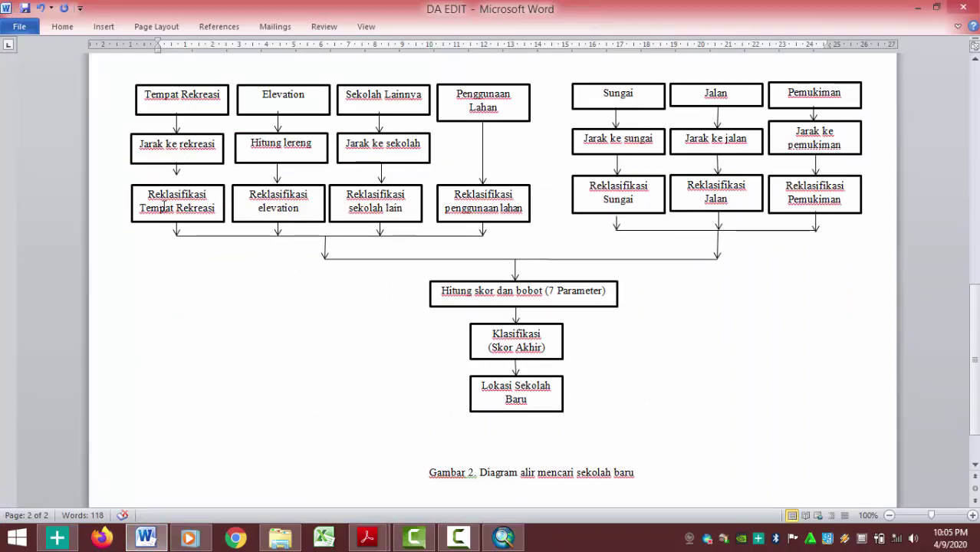
{"action": "left_click", "coordinate": [919, 8]}
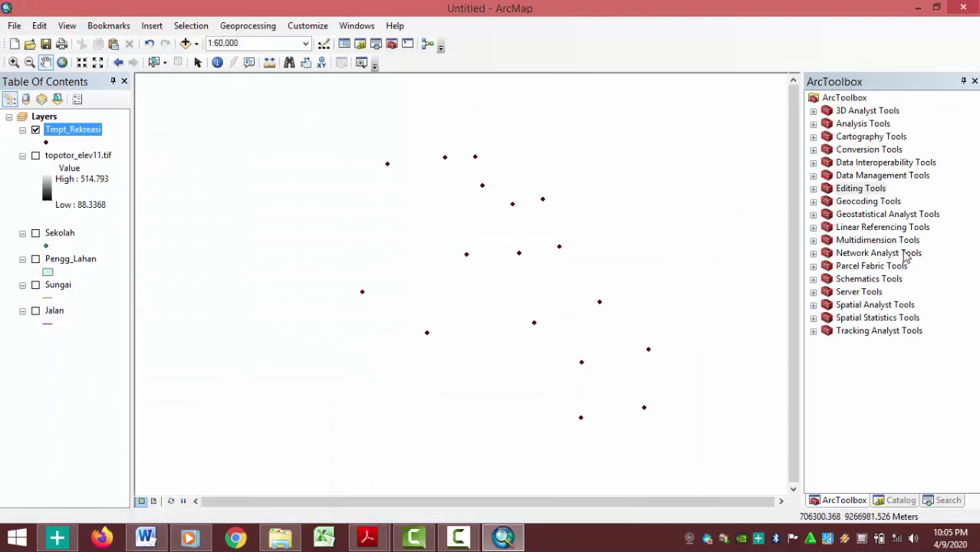
- Run the Spatial Analyst Euclidean Distance tool on Tmpt_Rekreasi, naming the output distance raster JarRekre in the same geodatabase
{"action": "left_click", "coordinate": [814, 305]}
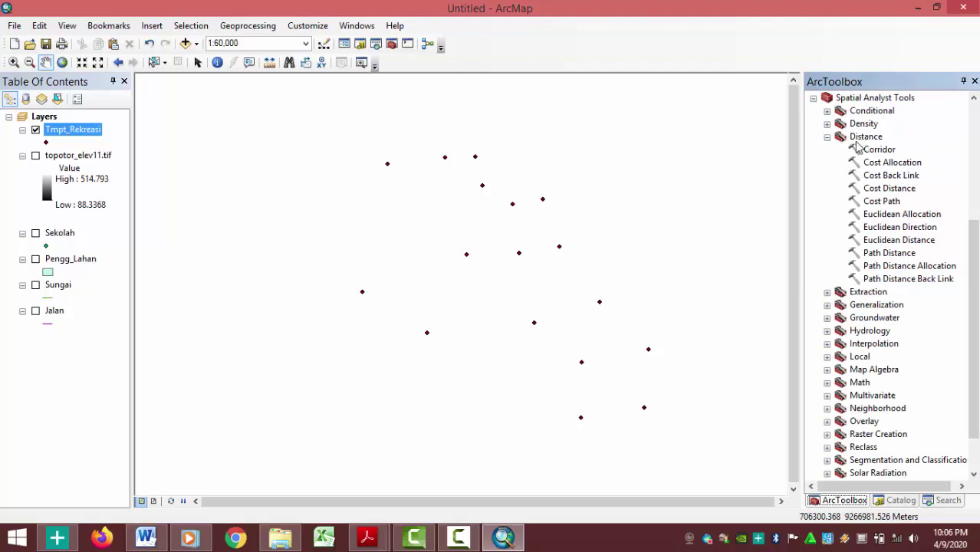
{"action": "left_click", "coordinate": [890, 240]}
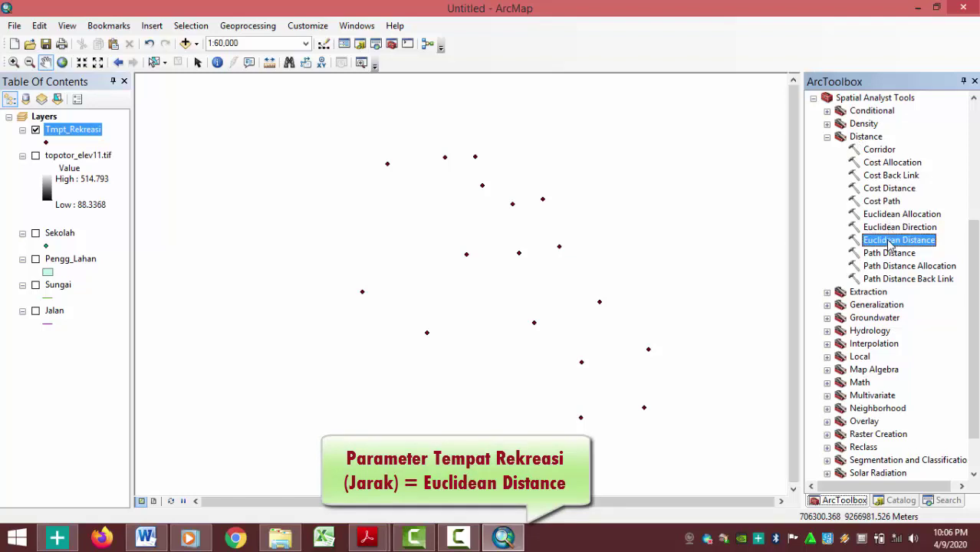
{"action": "double_click", "coordinate": [890, 240]}
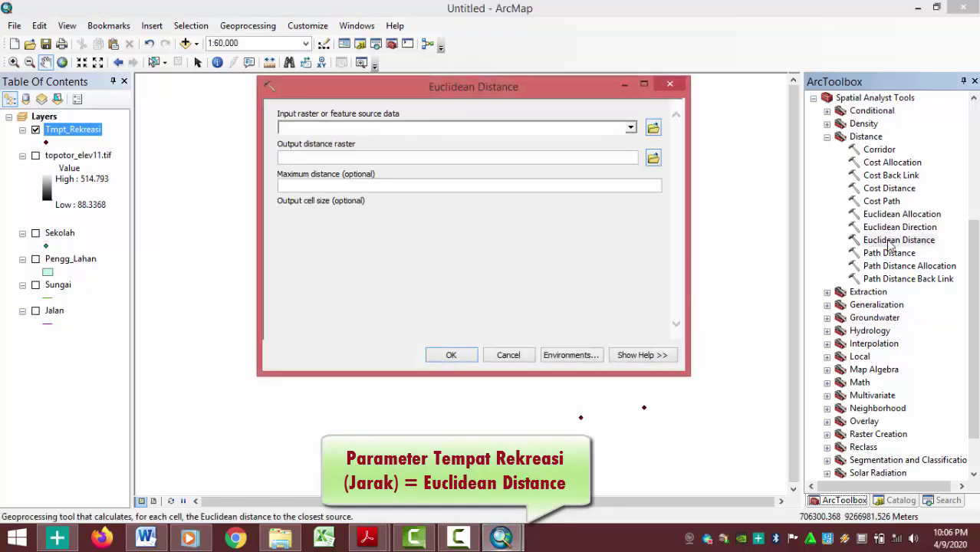
{"action": "left_click", "coordinate": [631, 128]}
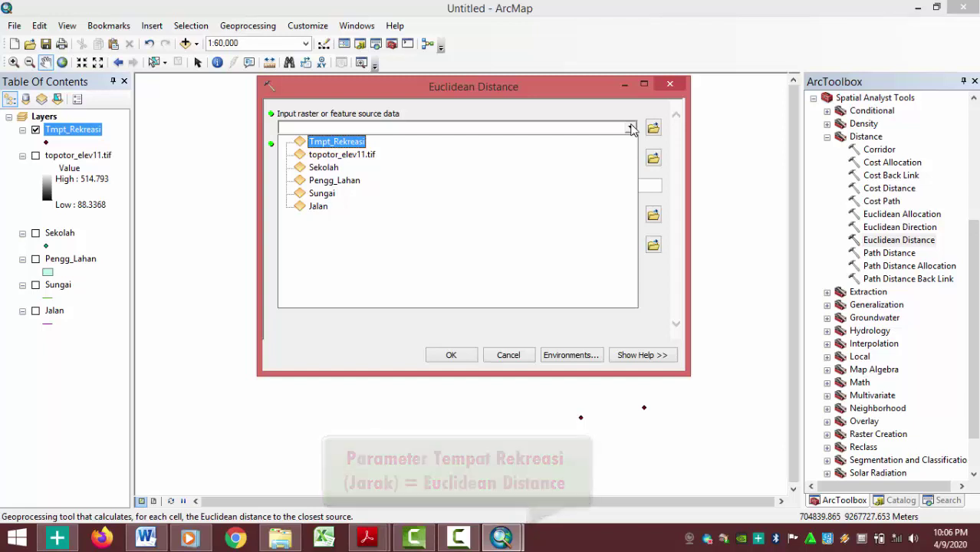
{"action": "left_click", "coordinate": [326, 141]}
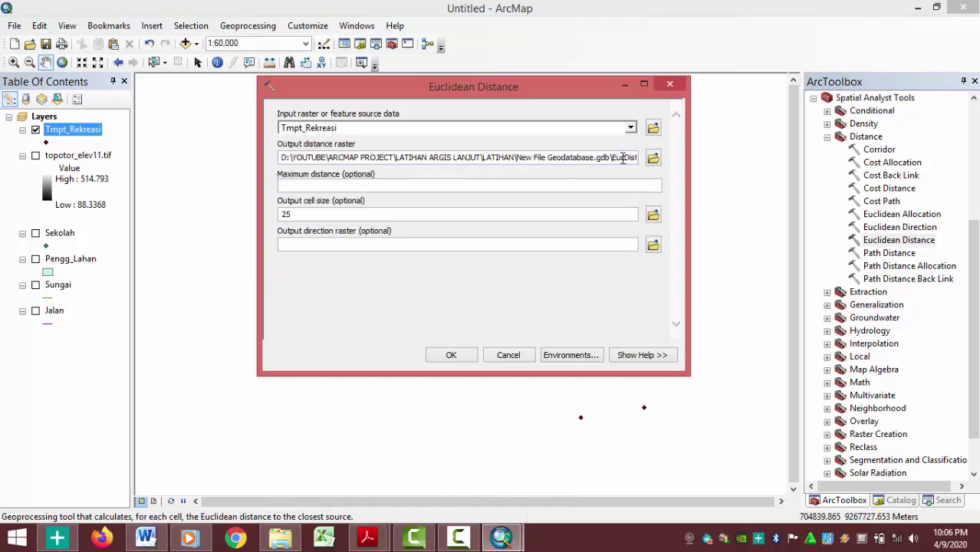
{"action": "left_click_drag", "start_coordinate": [613, 158], "coordinate": [648, 157]}
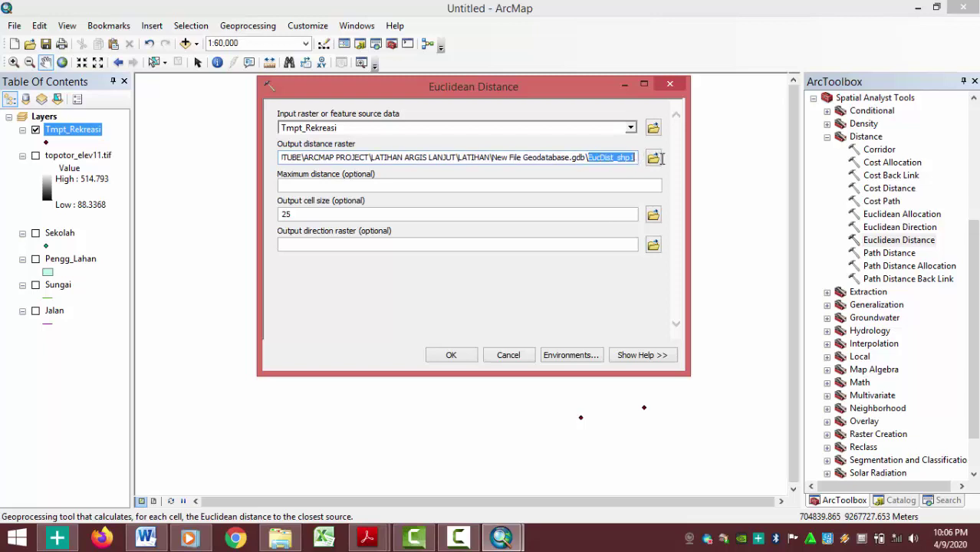
{"action": "key", "text": "BackSpace"}
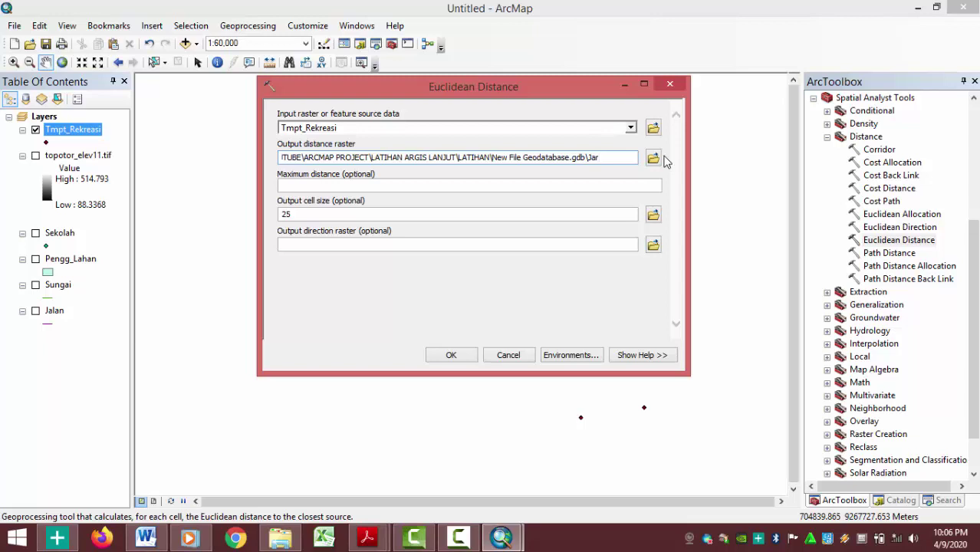
{"action": "type", "text": "ks"}
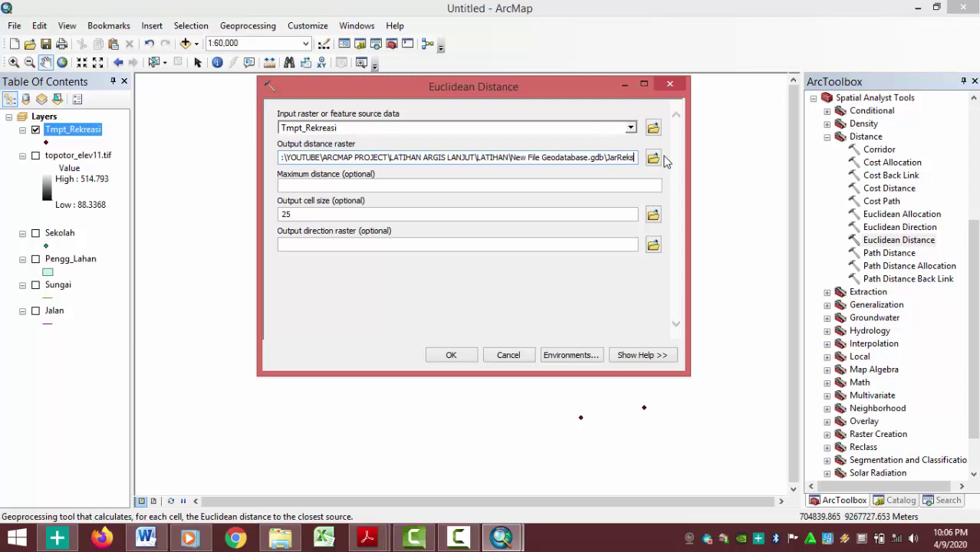
{"action": "key", "text": "BackSpace"}
{"action": "type", "text": "re"}
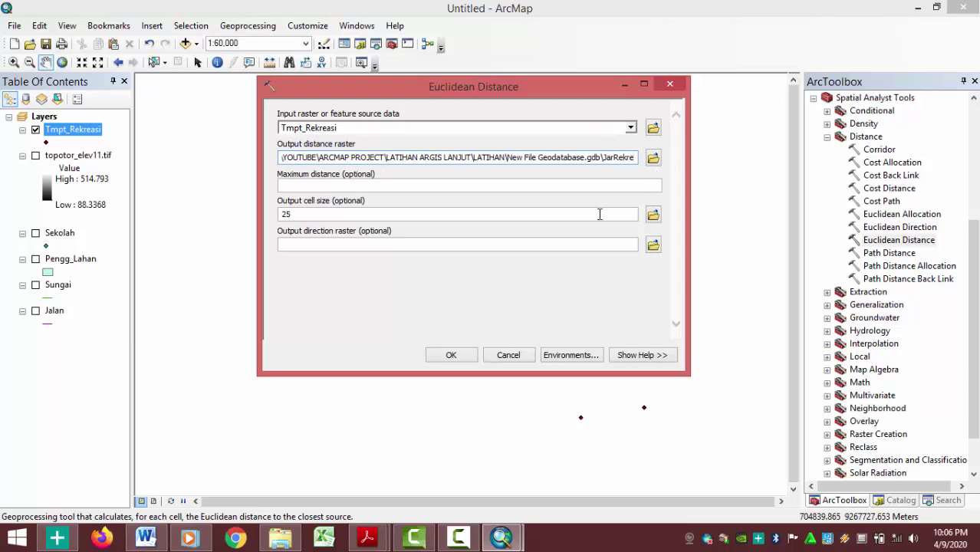
{"action": "left_click", "coordinate": [454, 356]}
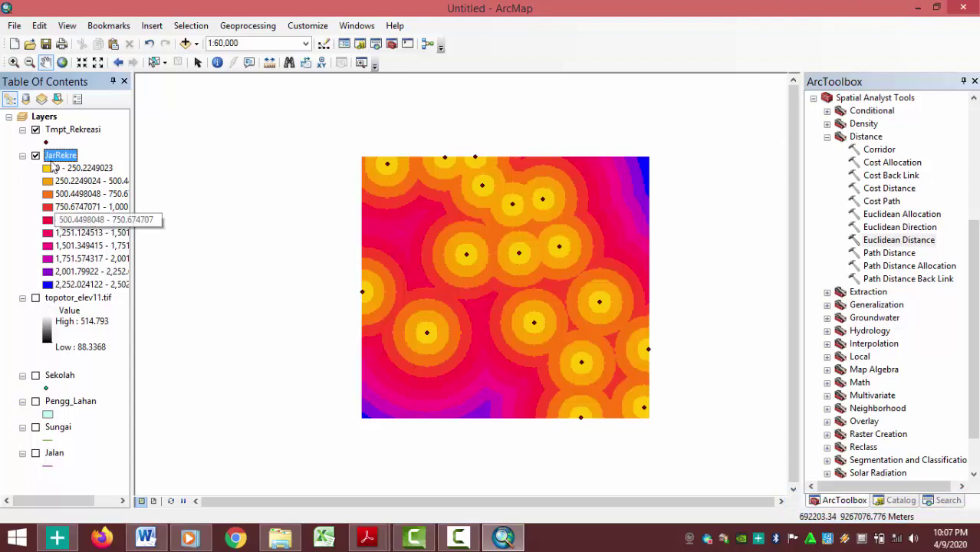
- Hide the Tmpt_Rekreasi and JarRekre layers and show the topotor_elev11.tif elevation raster
{"action": "left_click", "coordinate": [35, 130]}
{"action": "left_click", "coordinate": [35, 156]}
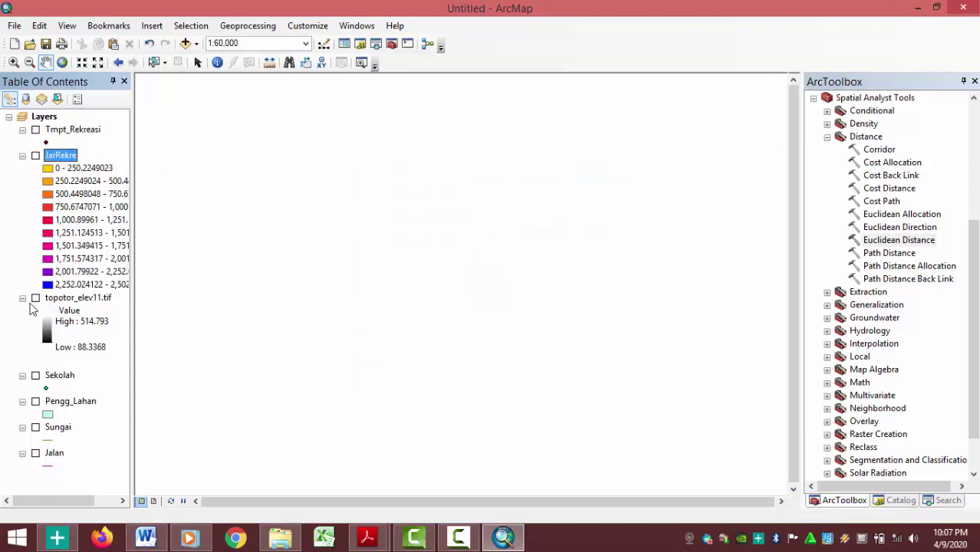
{"action": "left_click", "coordinate": [35, 298]}
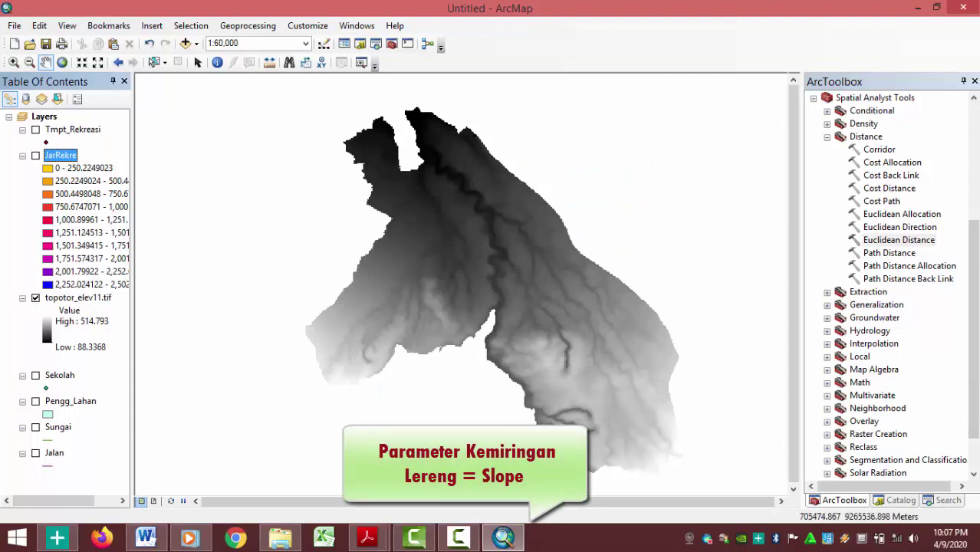
- Calculate the slope of topotor_elev11.tif in degrees with the Spatial Analyst Slope tool, keeping the default output raster
{"action": "left_click_drag", "start_coordinate": [973, 329], "coordinate": [972, 358]}
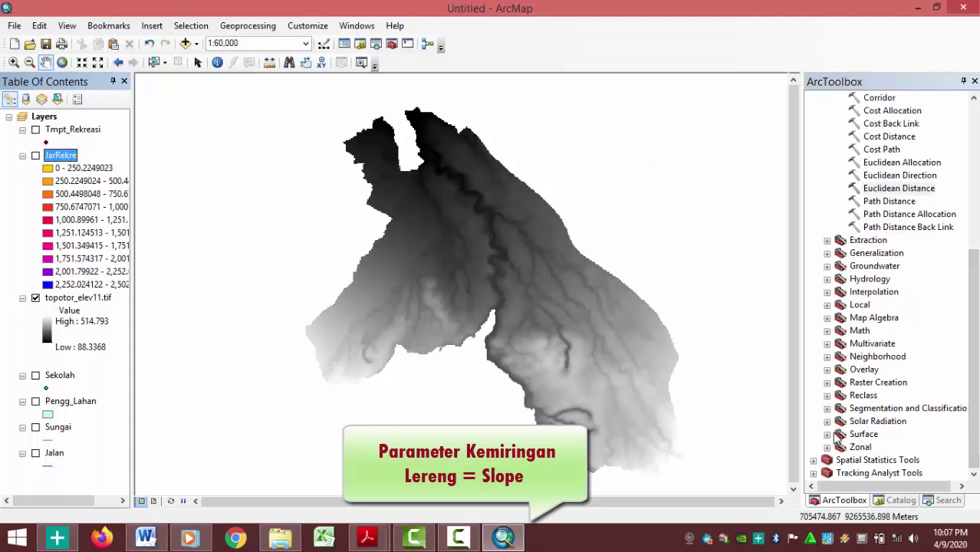
{"action": "left_click", "coordinate": [827, 434]}
{"action": "left_click", "coordinate": [872, 435]}
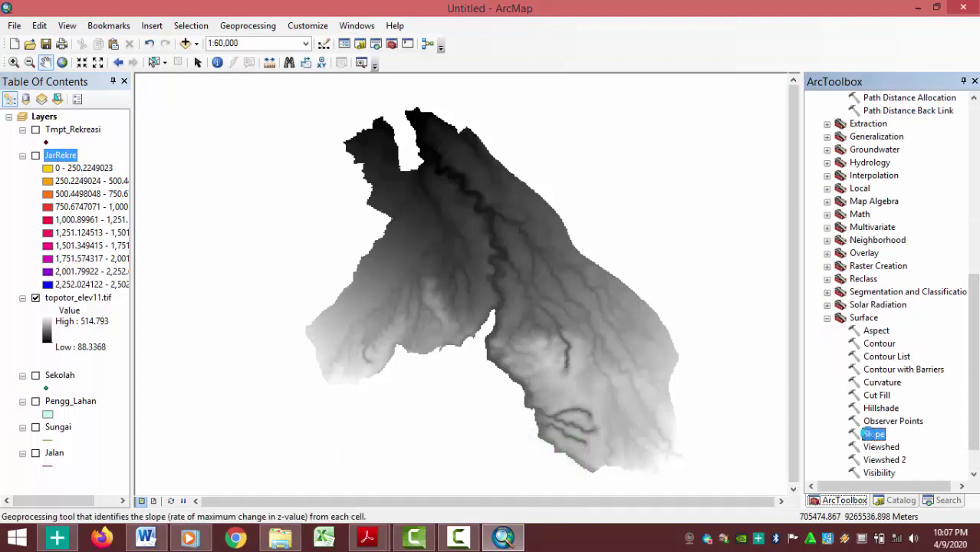
{"action": "double_click", "coordinate": [873, 434]}
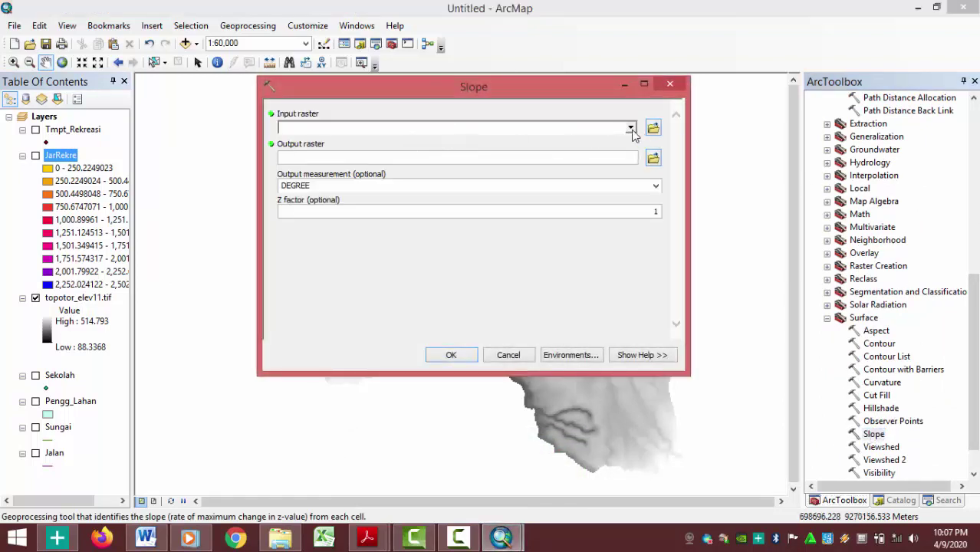
{"action": "left_click", "coordinate": [631, 129]}
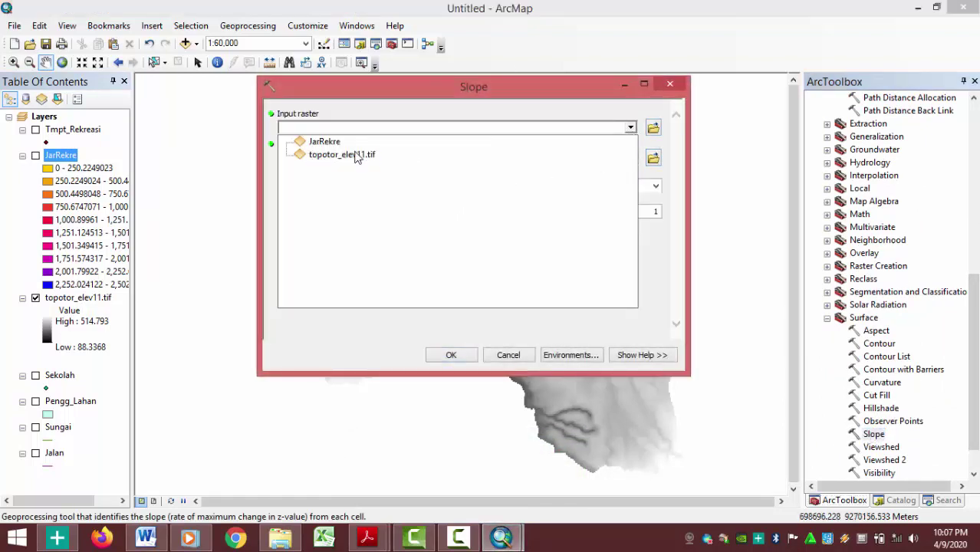
{"action": "left_click", "coordinate": [353, 155]}
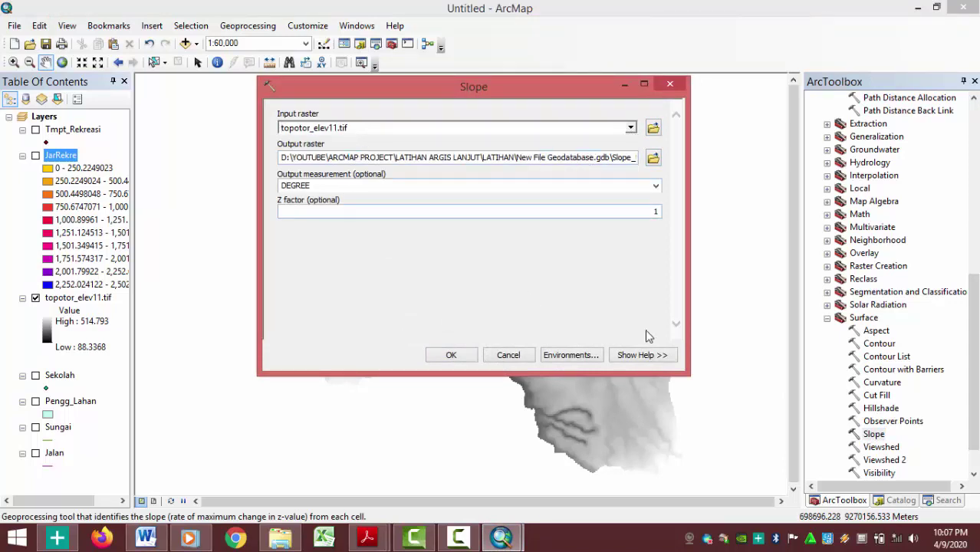
{"action": "left_click", "coordinate": [464, 357]}
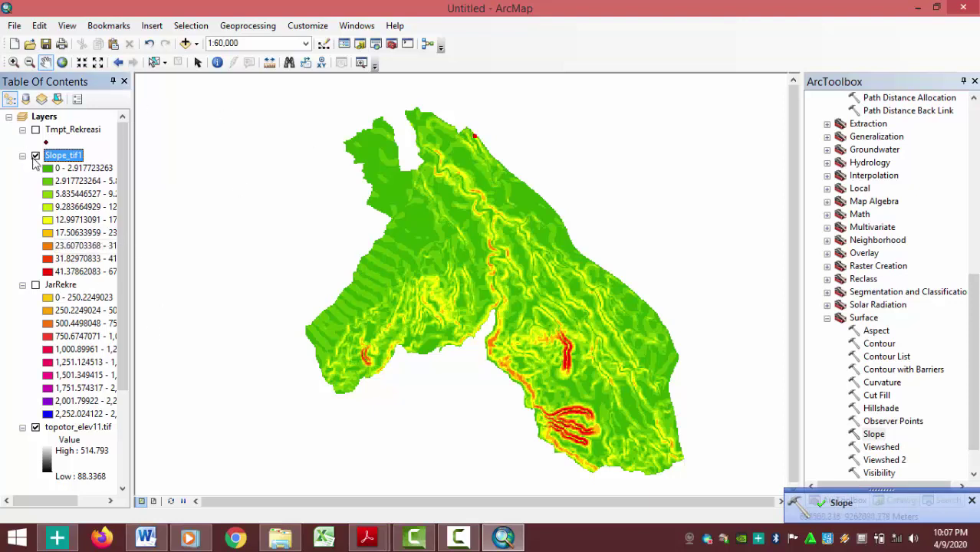
- Hide the slope raster and topotor_elev11.tif and show the Sekolah point layer
{"action": "left_click", "coordinate": [35, 155]}
{"action": "scroll", "coordinate": [70, 192], "scroll_direction": "down", "scroll_amount": 3}
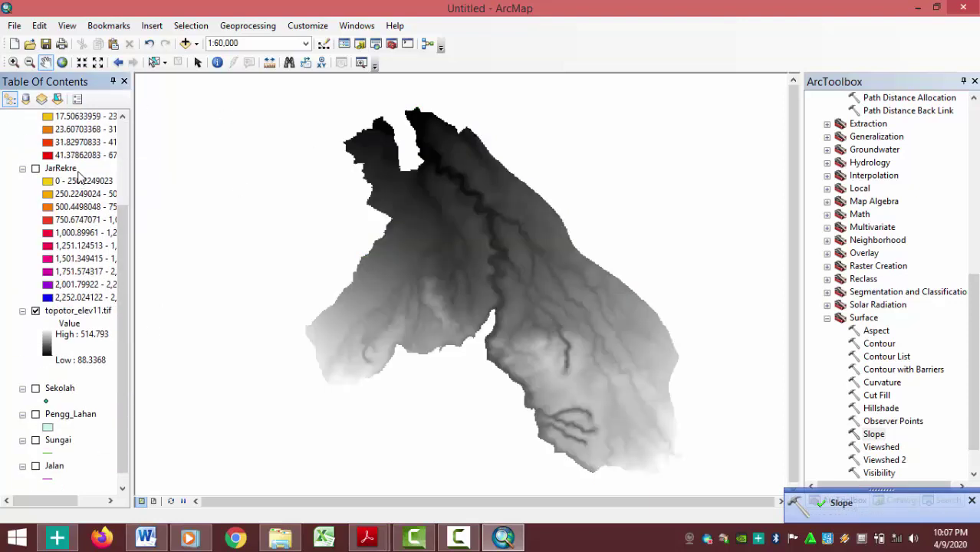
{"action": "left_click", "coordinate": [35, 310]}
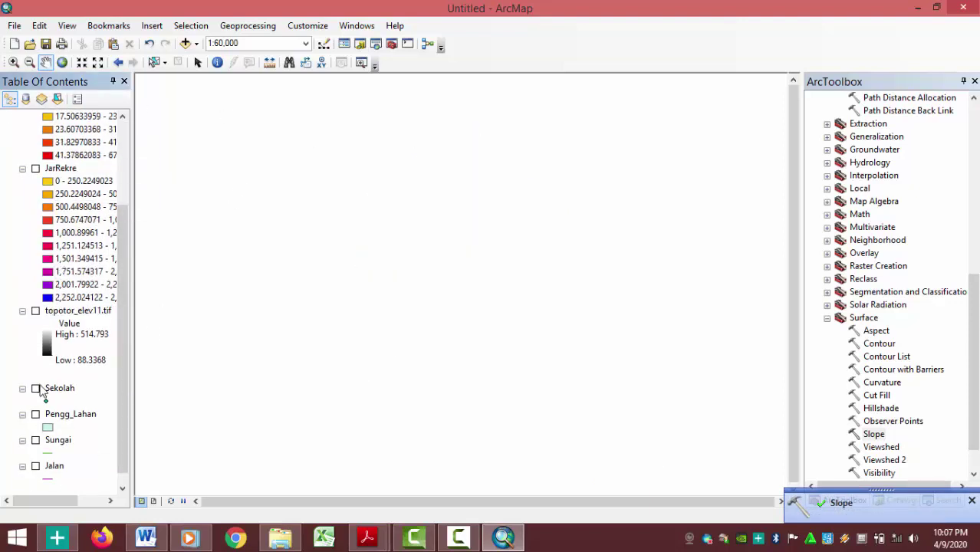
{"action": "left_click", "coordinate": [35, 388]}
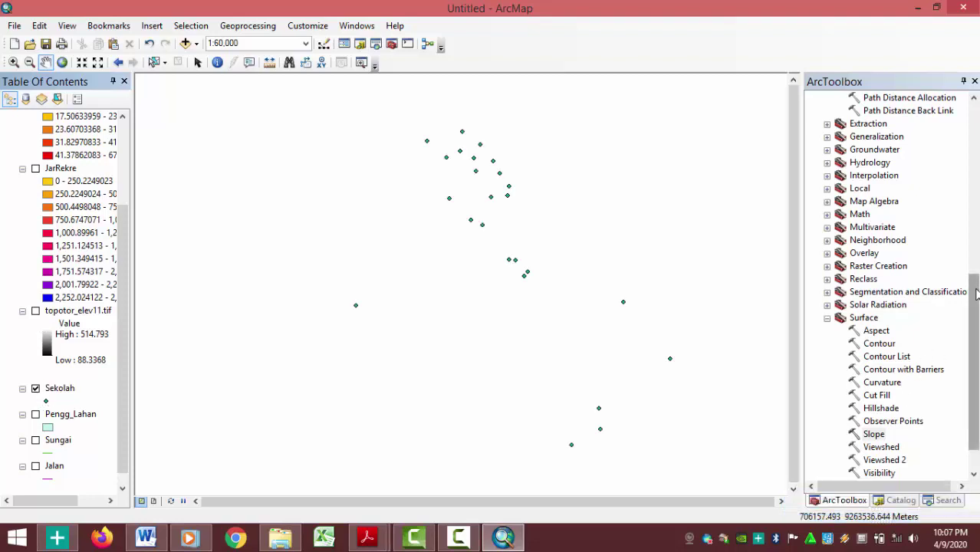
- Run Euclidean Distance on the Sekolah layer, naming the output distance raster JarSekolah in the same geodatabase
{"action": "scroll", "coordinate": [934, 238], "scroll_direction": "up", "scroll_amount": 6}
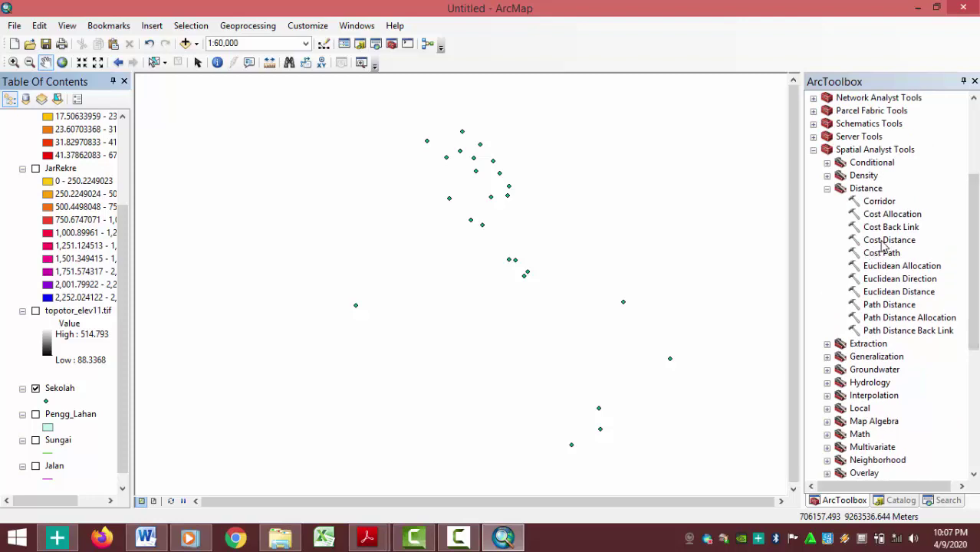
{"action": "double_click", "coordinate": [889, 292]}
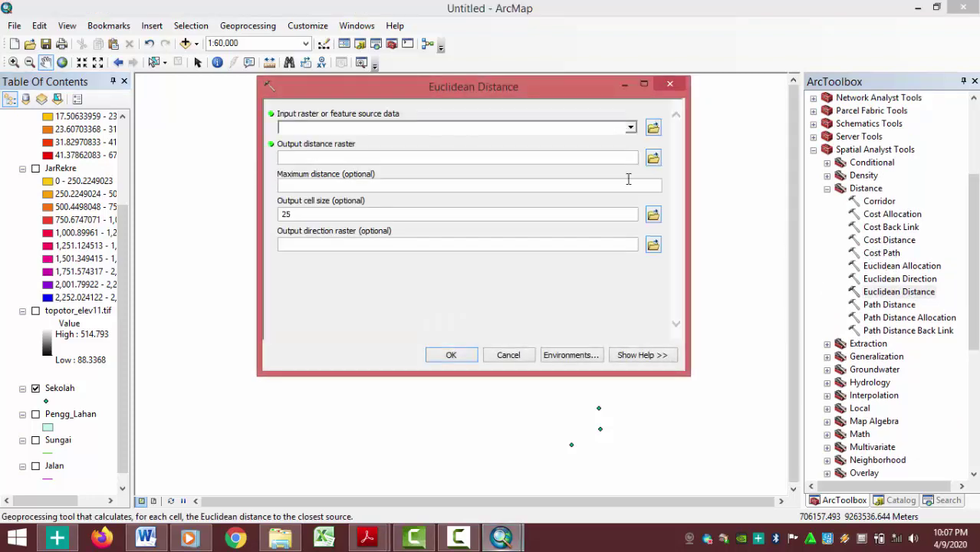
{"action": "left_click", "coordinate": [627, 127]}
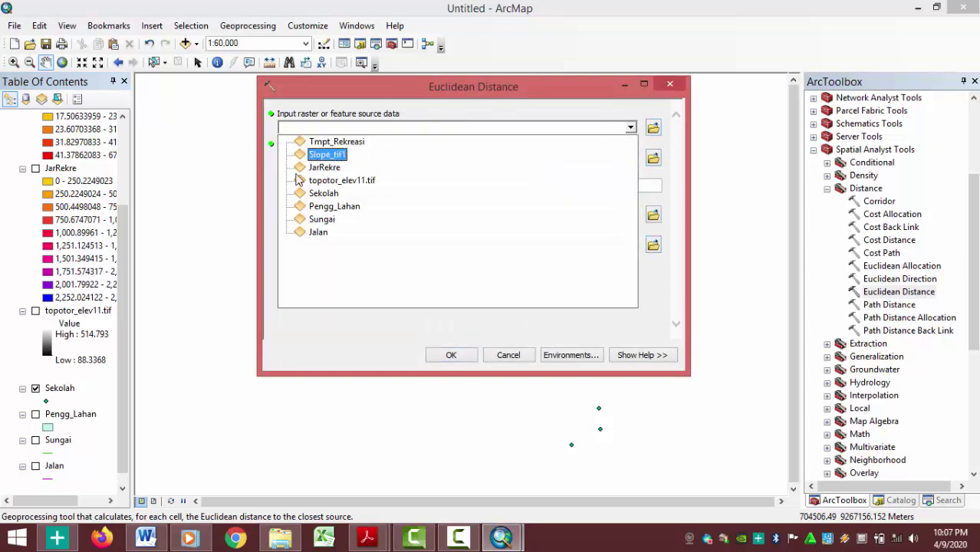
{"action": "left_click", "coordinate": [345, 196]}
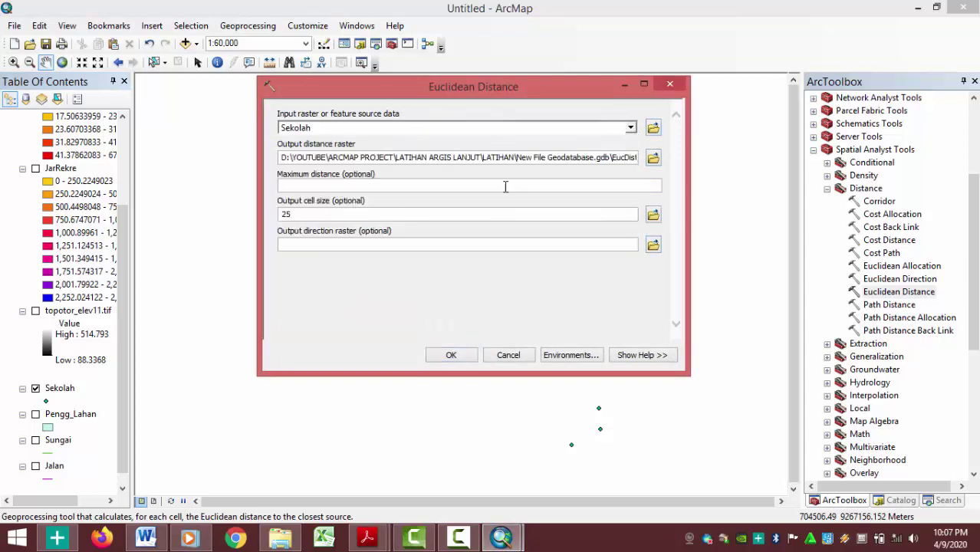
{"action": "double_click", "coordinate": [642, 159]}
{"action": "type", "text": "Jar"}
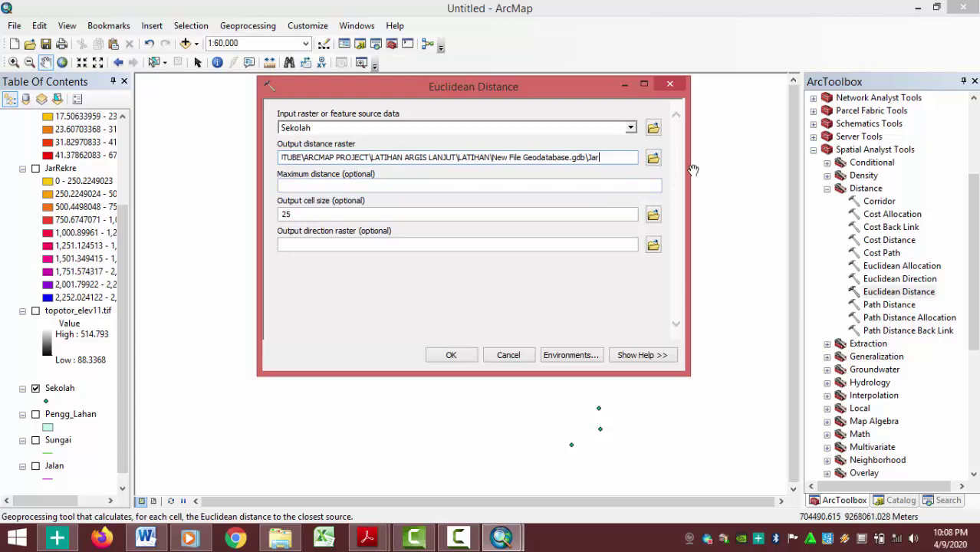
{"action": "type", "text": "Sekolah"}
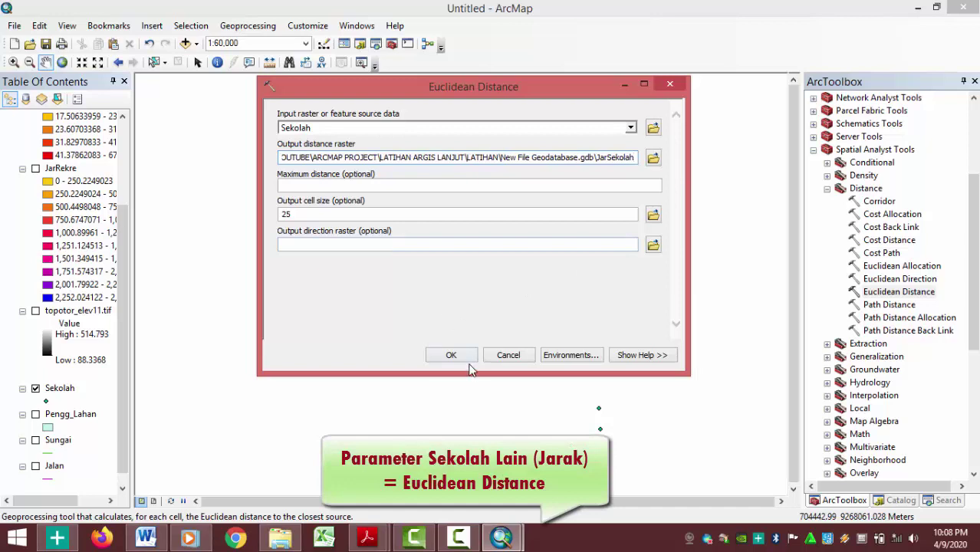
{"action": "left_click", "coordinate": [464, 356]}
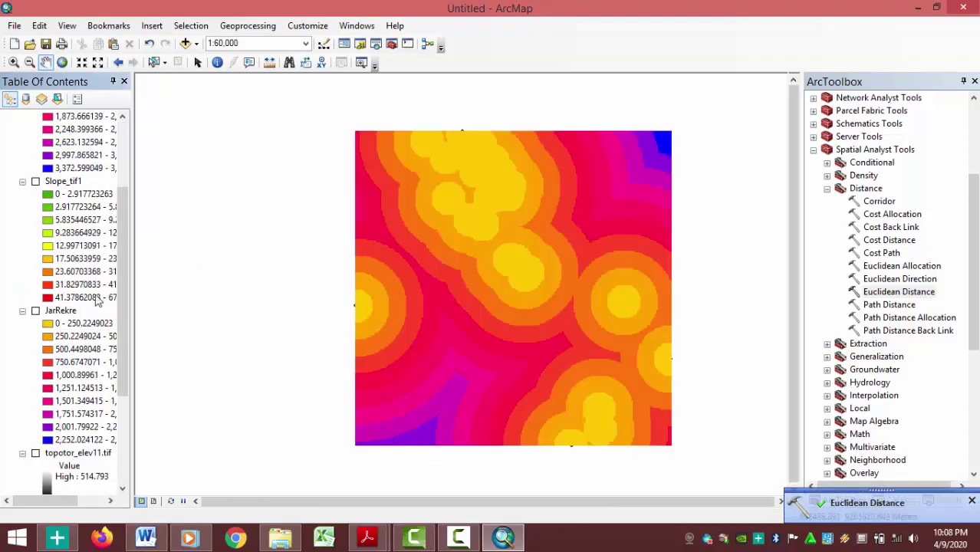
- Hide the JarSekolah distance raster and the Sekolah layer, and show the Pengg_Lahan land-use polygon layer
{"action": "left_click_drag", "start_coordinate": [122, 299], "coordinate": [125, 196]}
{"action": "left_click", "coordinate": [36, 155]}
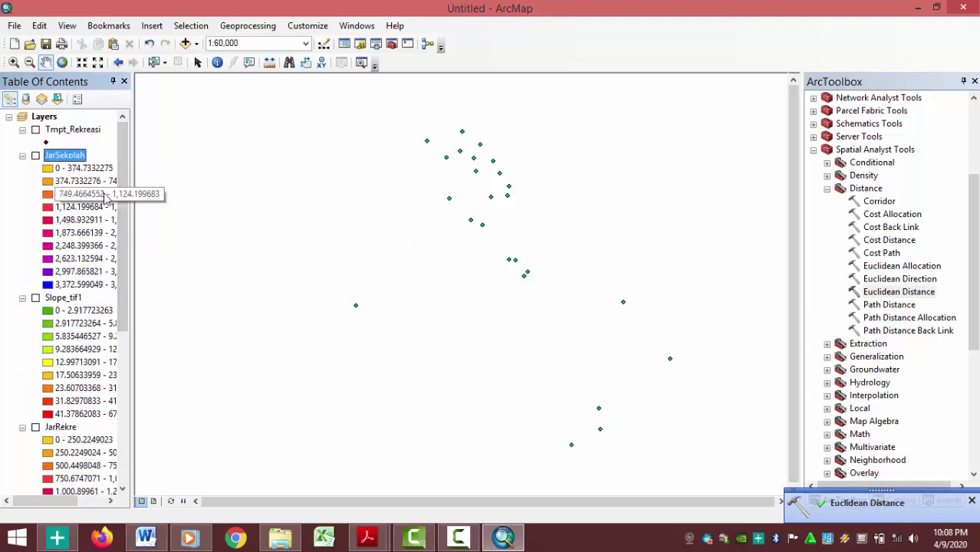
{"action": "left_click_drag", "start_coordinate": [125, 196], "coordinate": [131, 406]}
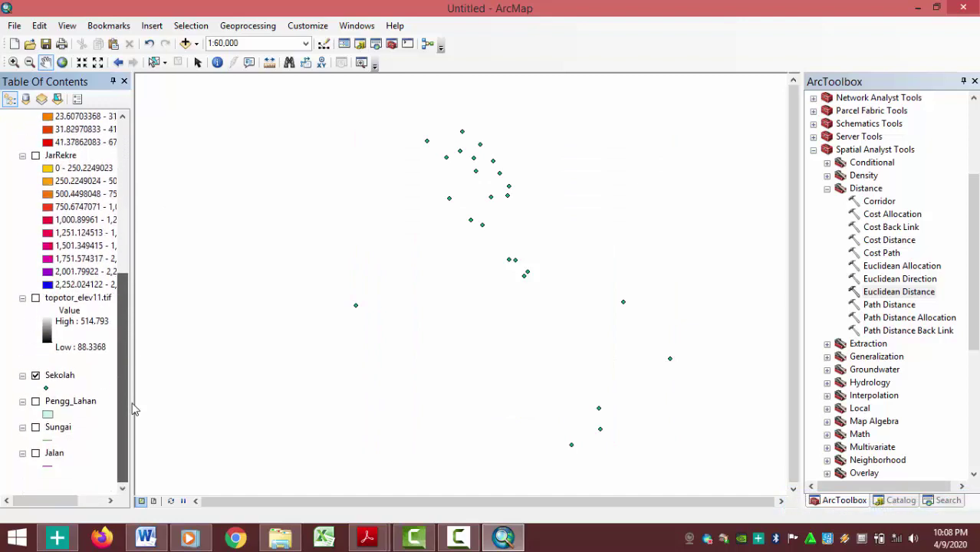
{"action": "left_click", "coordinate": [35, 376]}
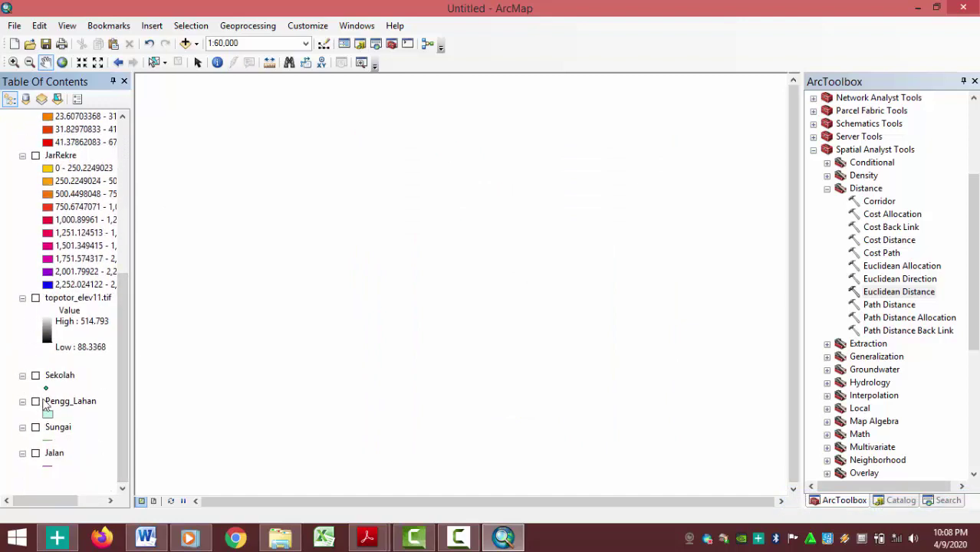
{"action": "left_click", "coordinate": [35, 401]}
- Examine the LANDUSE field in the attribute table of the Pengg_Lahan layer and close the table
{"action": "right_click", "coordinate": [69, 401]}
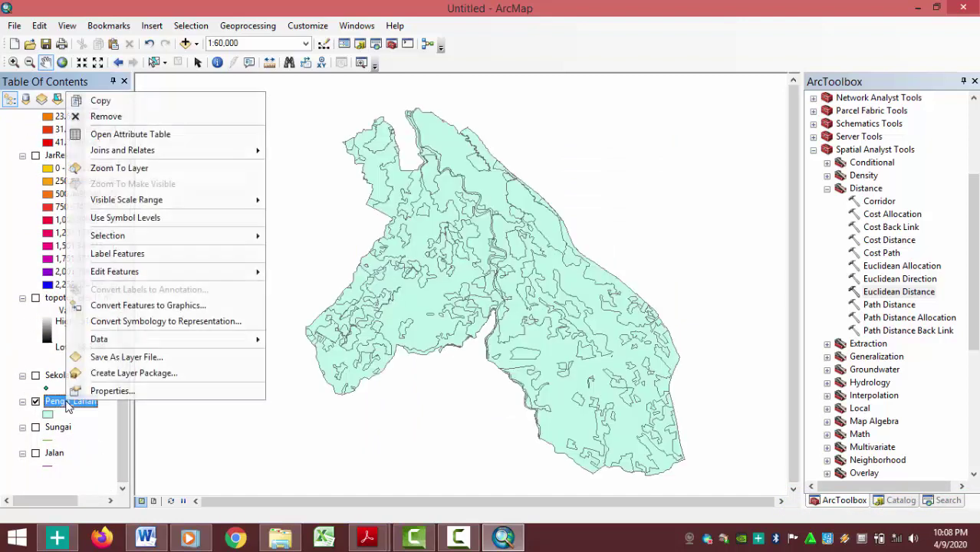
{"action": "left_click", "coordinate": [190, 134]}
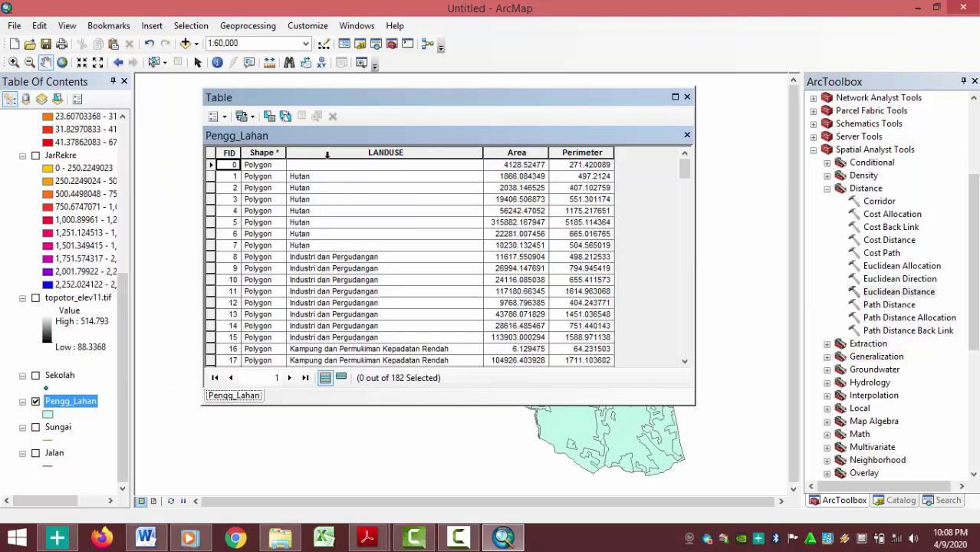
{"action": "left_click", "coordinate": [345, 153]}
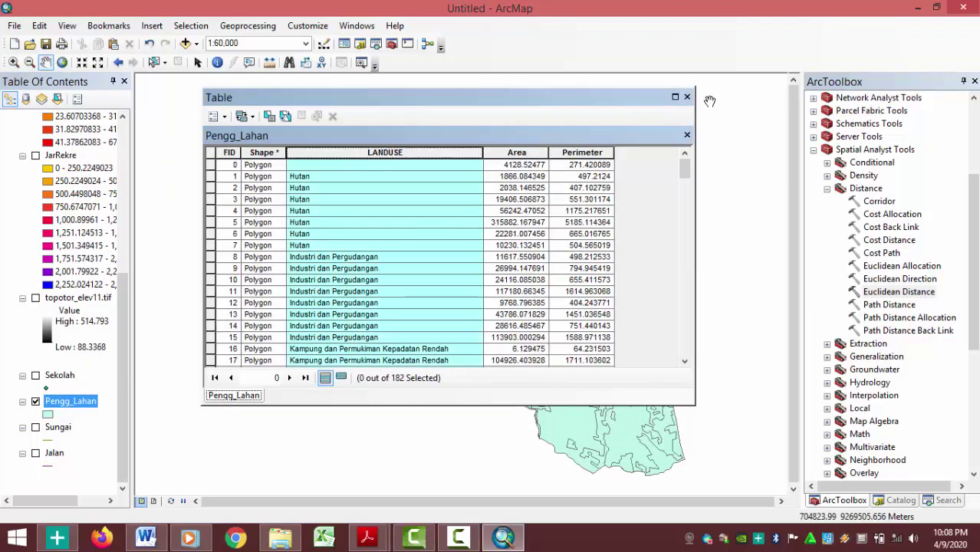
{"action": "left_click_drag", "start_coordinate": [554, 103], "coordinate": [564, 50]}
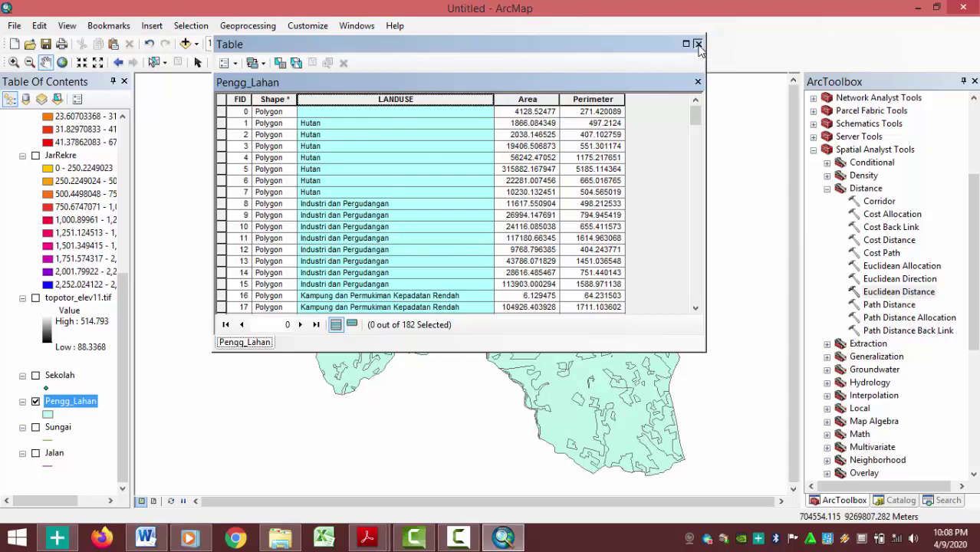
{"action": "left_click", "coordinate": [698, 45]}
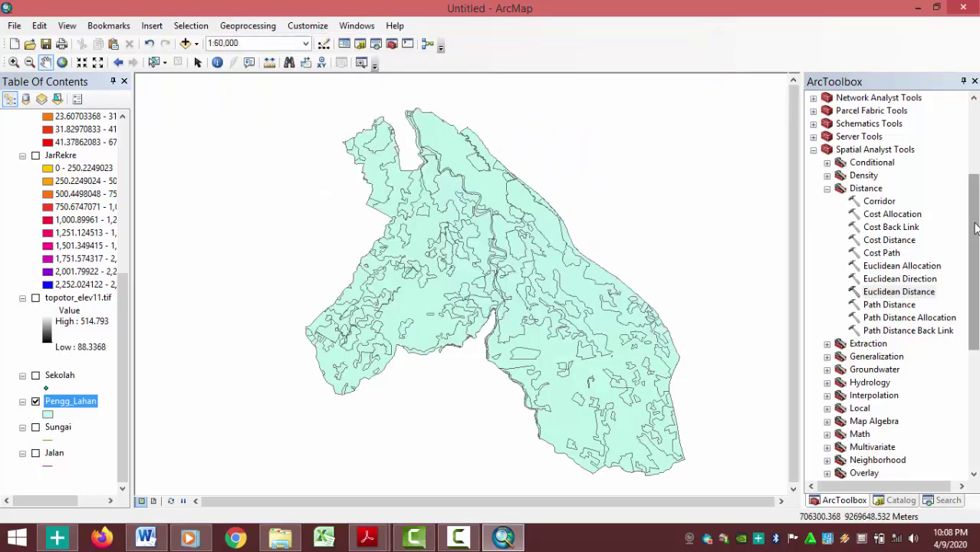
- Expand the To Raster toolset within the Conversion Tools in ArcToolbox
{"action": "left_click_drag", "start_coordinate": [977, 227], "coordinate": [977, 344]}
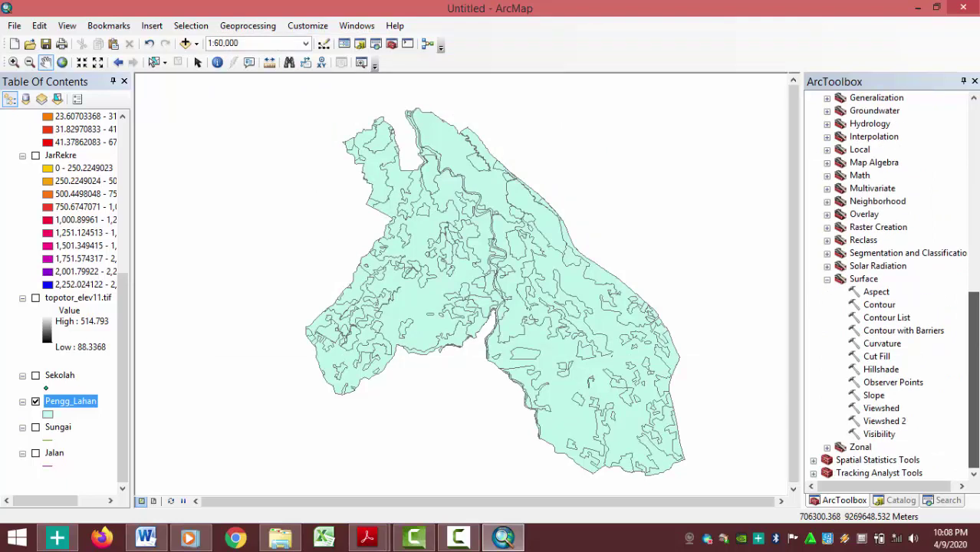
{"action": "left_click_drag", "start_coordinate": [975, 386], "coordinate": [564, 474]}
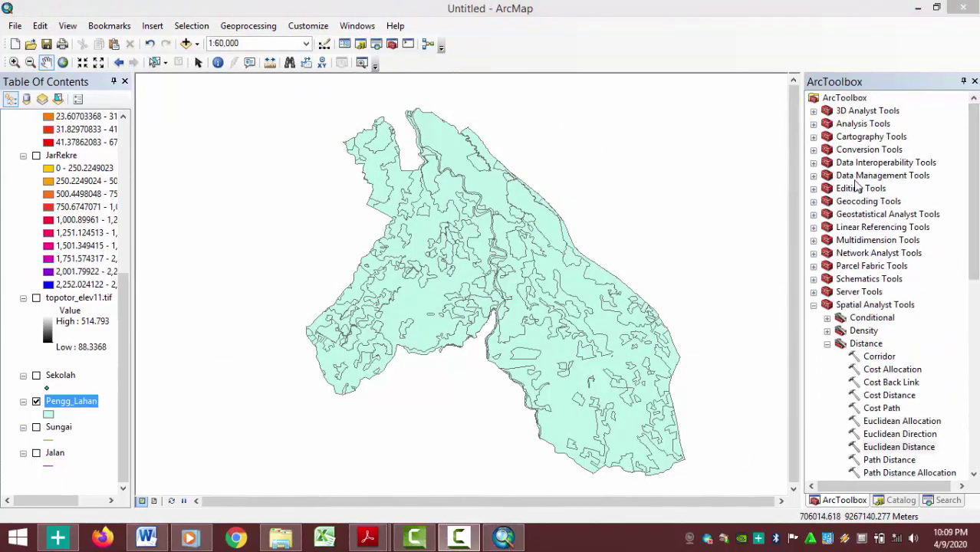
{"action": "double_click", "coordinate": [859, 149]}
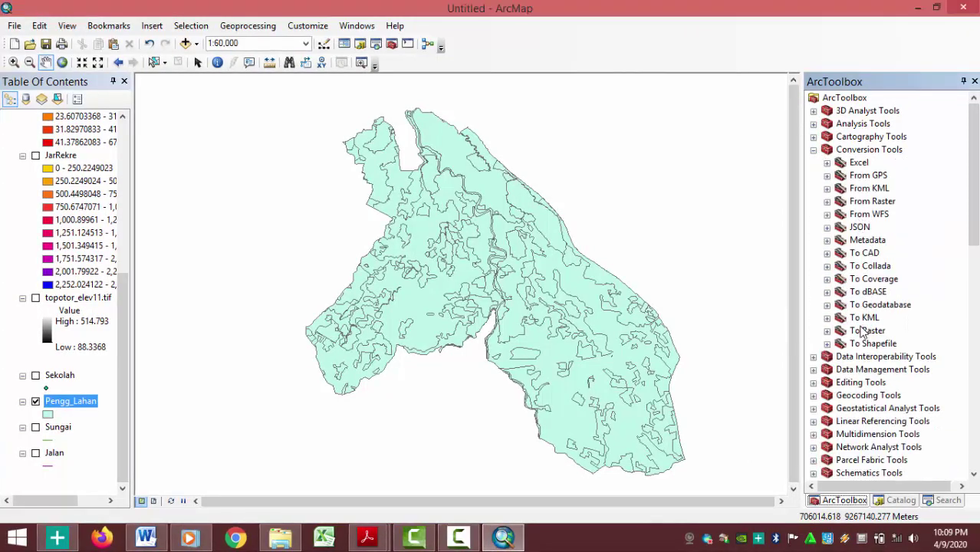
{"action": "left_click", "coordinate": [827, 331]}
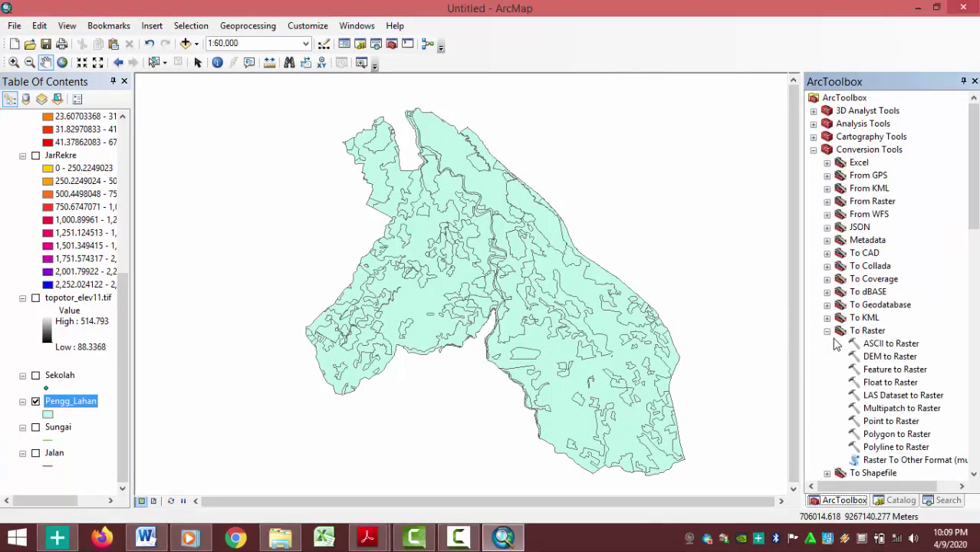
- Check the geometry type of the Pengg_Lahan layer in the data source details of its layer properties
{"action": "right_click", "coordinate": [74, 401]}
{"action": "left_click", "coordinate": [115, 385]}
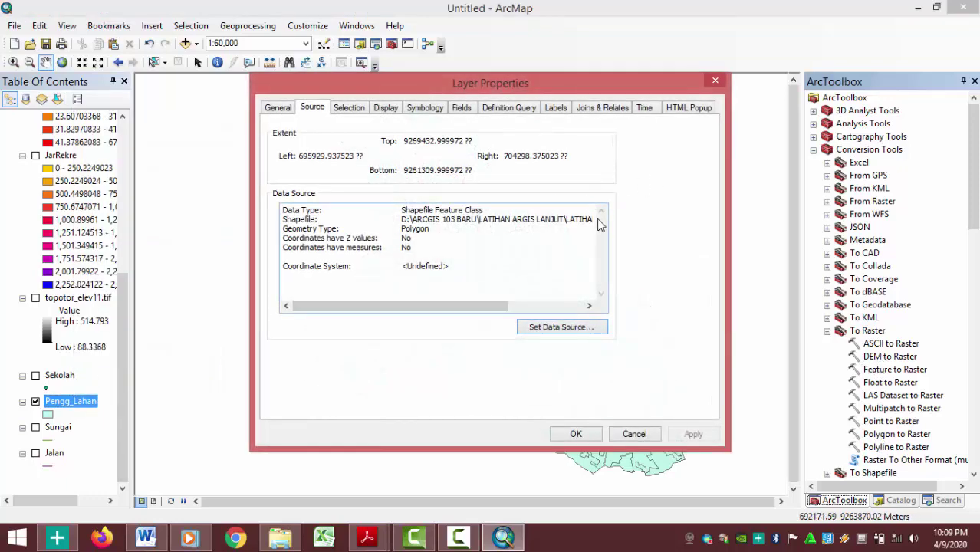
{"action": "left_click_drag", "start_coordinate": [429, 228], "coordinate": [395, 230]}
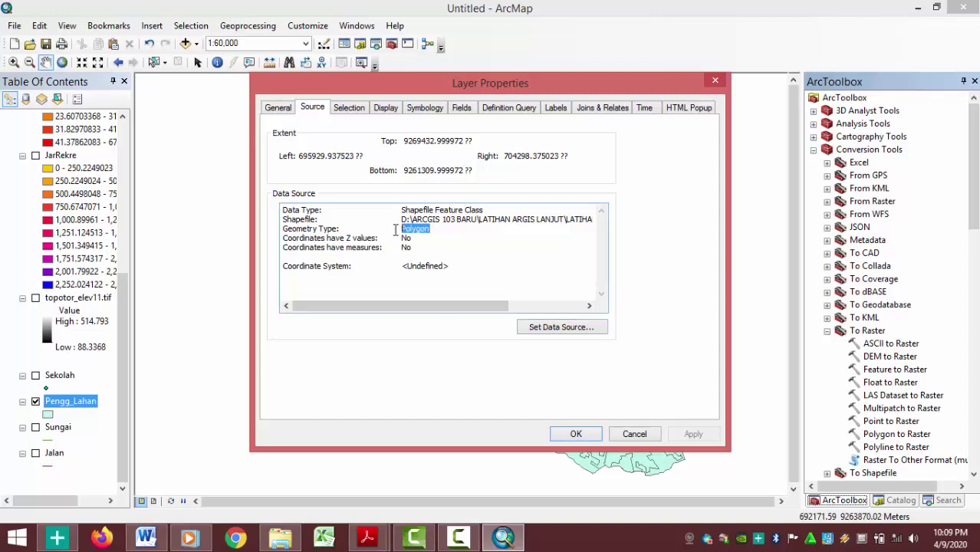
{"action": "left_click", "coordinate": [592, 438]}
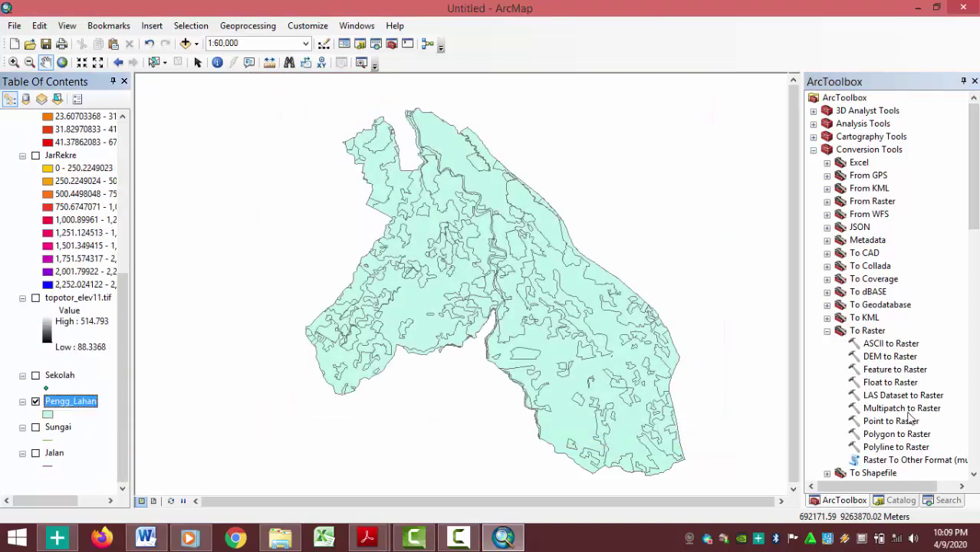
- Convert Pengg_Lahan with Polygon to Raster, using LANDUSE as the value field and naming the output RasterPengLa in the same geodatabase
{"action": "left_click", "coordinate": [894, 435]}
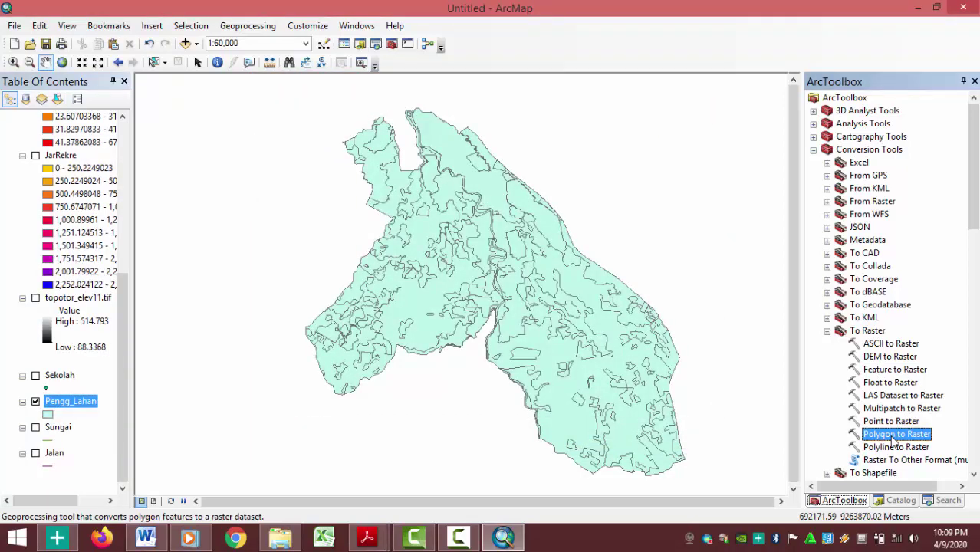
{"action": "double_click", "coordinate": [893, 435]}
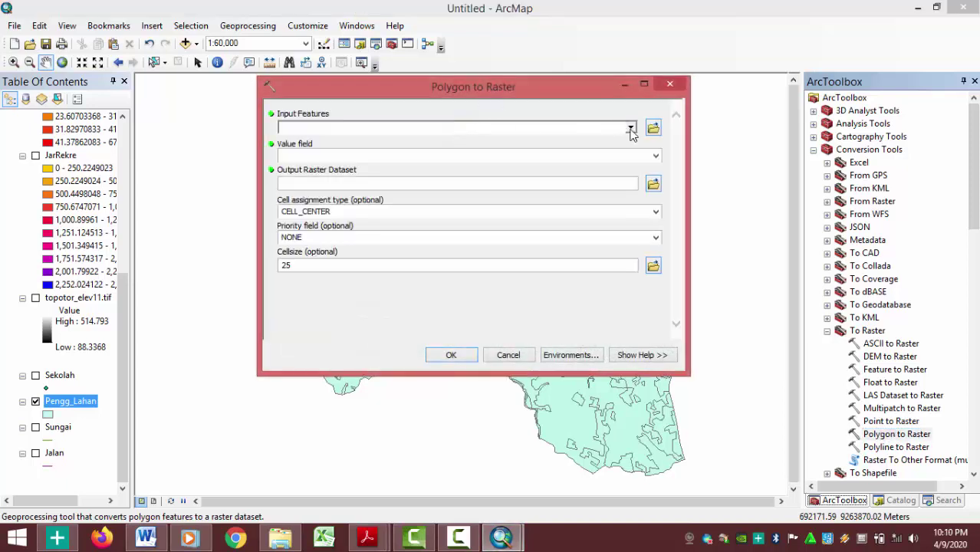
{"action": "left_click", "coordinate": [630, 128]}
{"action": "left_click", "coordinate": [350, 148]}
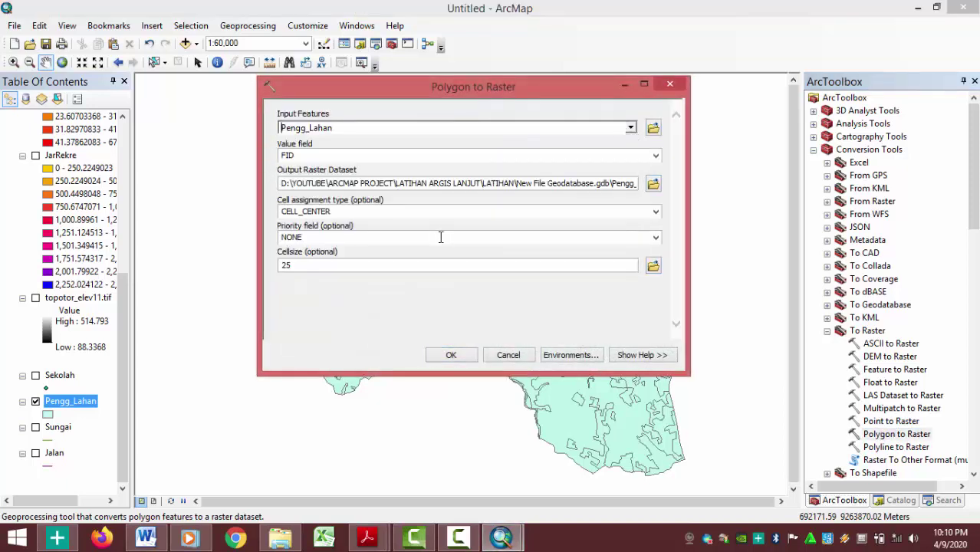
{"action": "left_click", "coordinate": [658, 156]}
{"action": "left_click", "coordinate": [297, 168]}
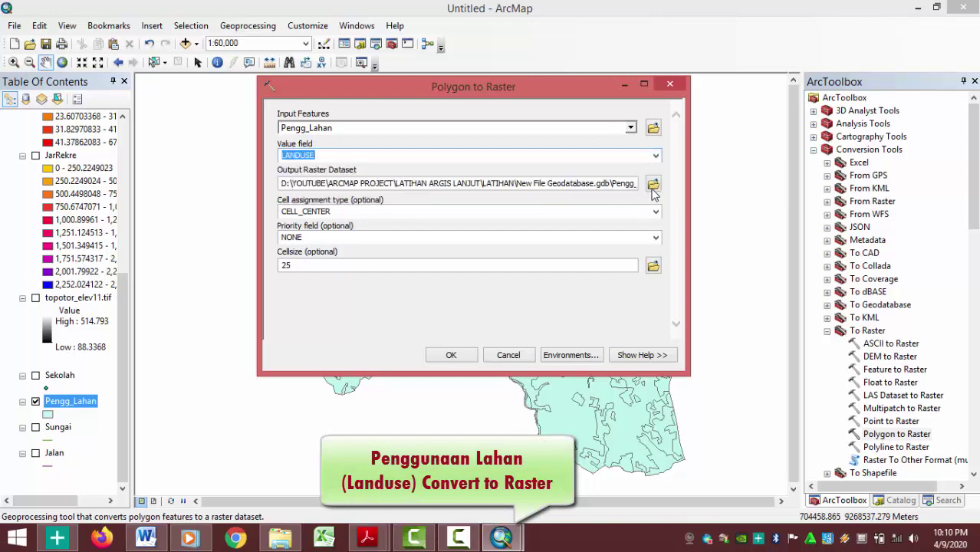
{"action": "double_click", "coordinate": [614, 183]}
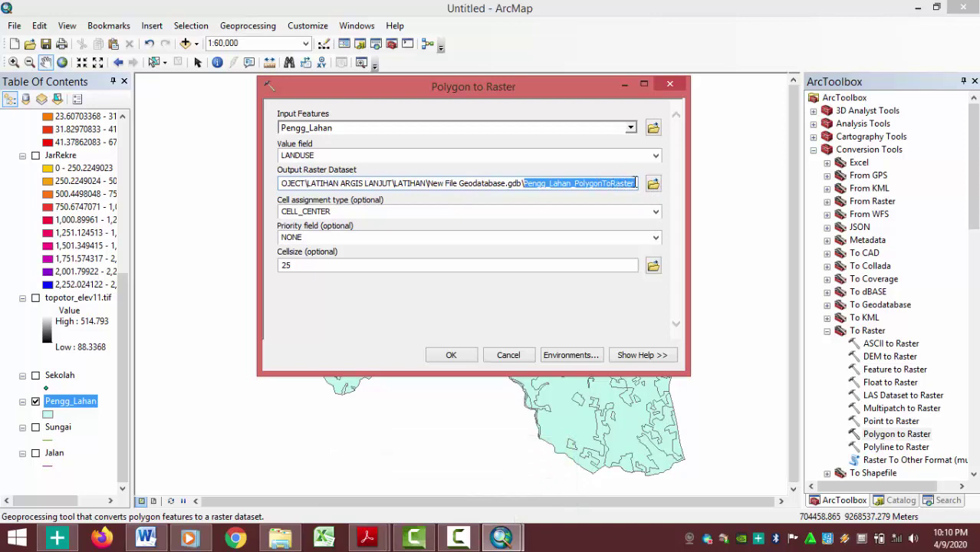
{"action": "left_click_drag", "start_coordinate": [635, 183], "coordinate": [526, 191]}
{"action": "type", "text": "Raster"}
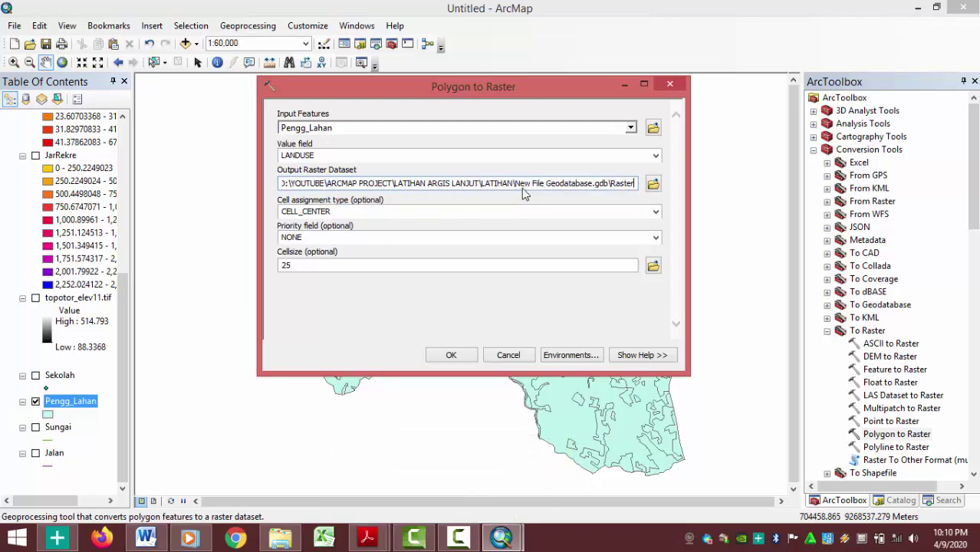
{"action": "type", "text": "Pen"}
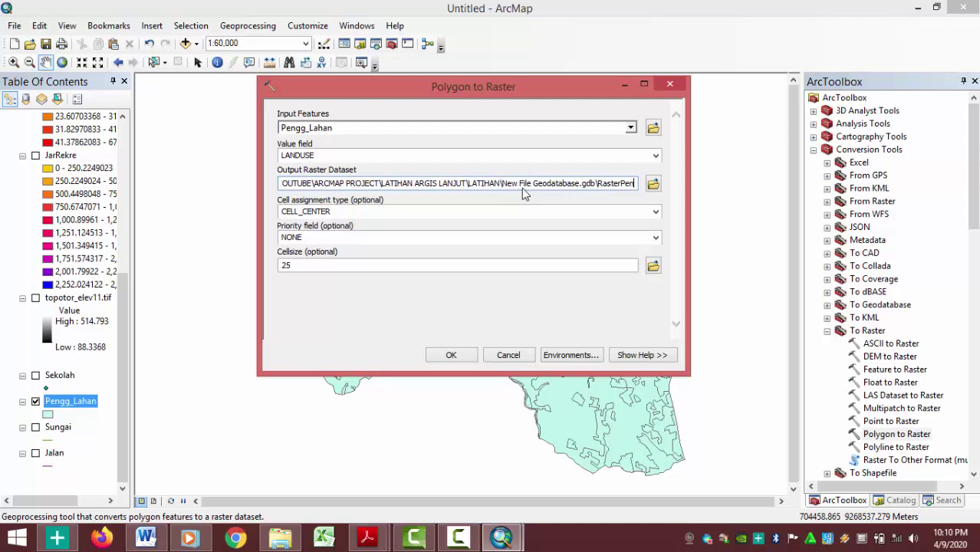
{"action": "type", "text": "gLa"}
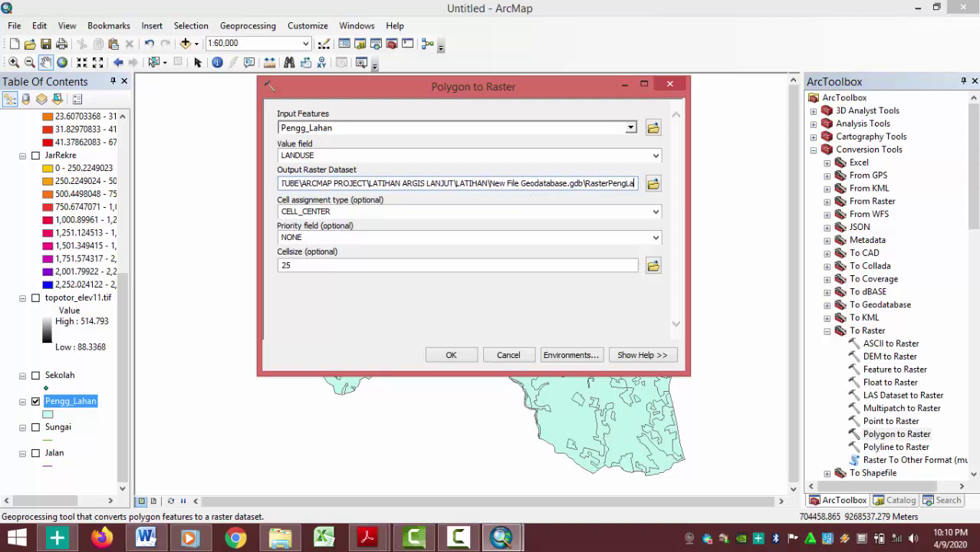
{"action": "left_click", "coordinate": [452, 355]}
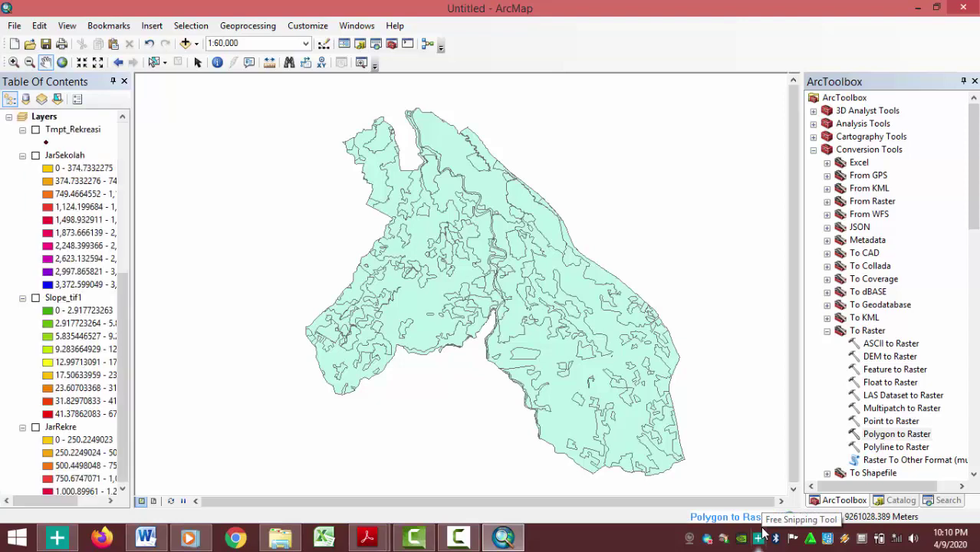
- Hide the RasterPengLa raster and the Pengg_Lahan layer, and show the Sungai river layer
{"action": "scroll", "coordinate": [102, 280], "scroll_direction": "down", "scroll_amount": 10}
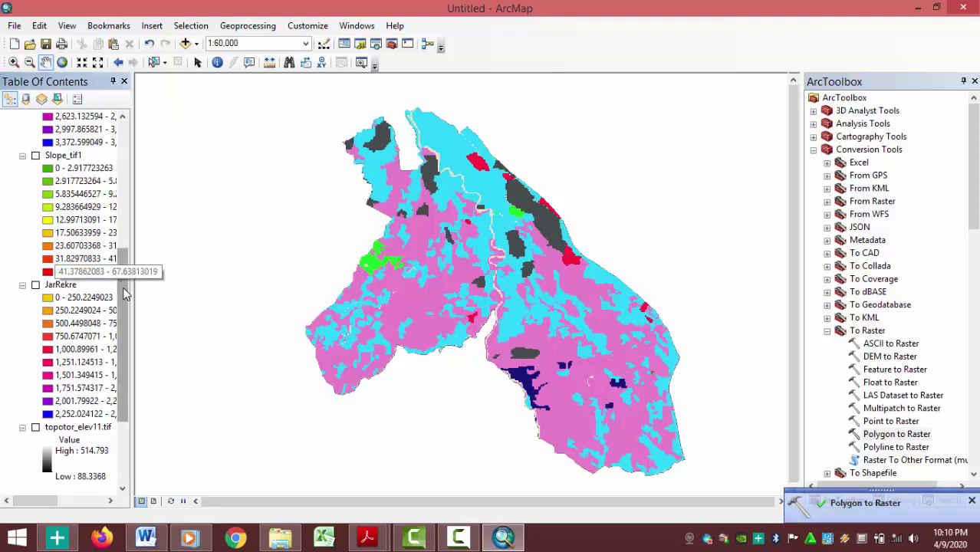
{"action": "scroll", "coordinate": [100, 337], "scroll_direction": "down", "scroll_amount": 5}
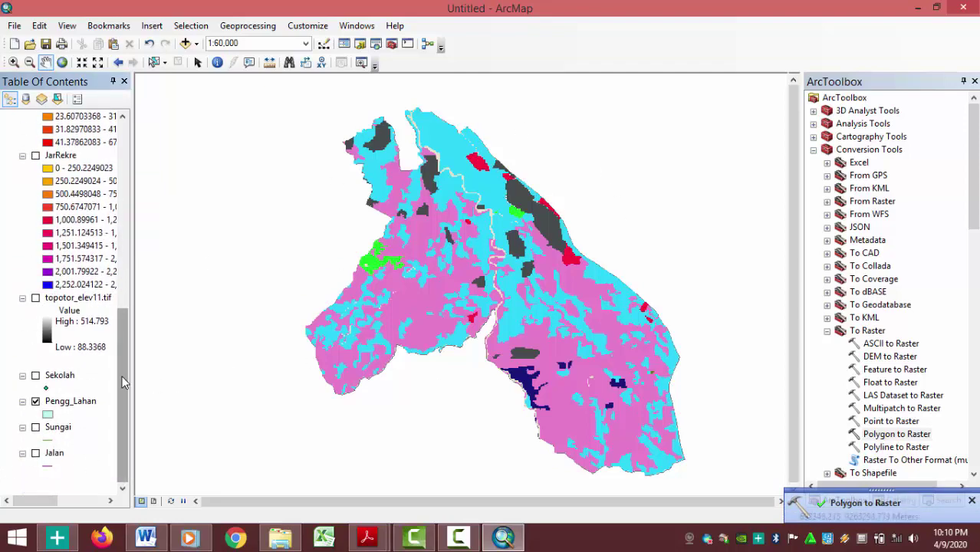
{"action": "left_click_drag", "start_coordinate": [123, 381], "coordinate": [123, 197]}
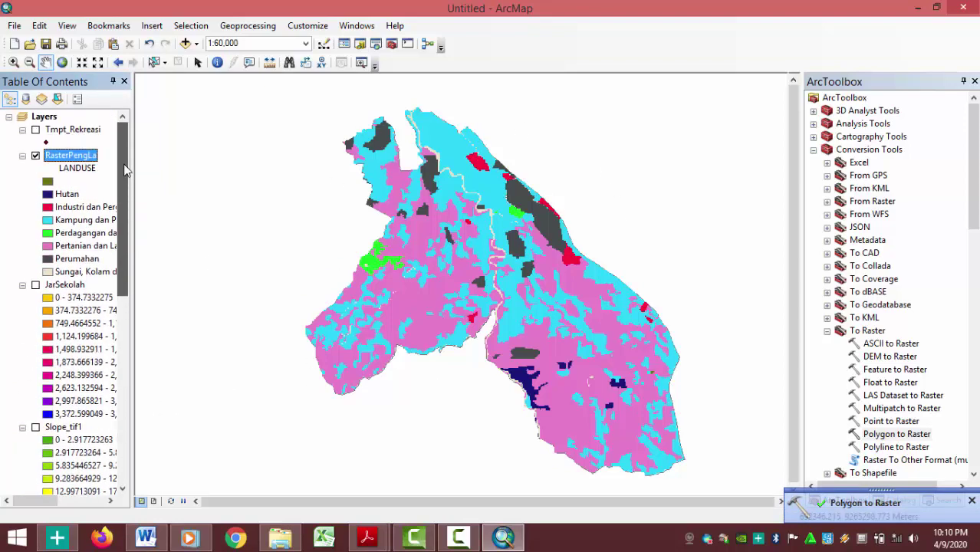
{"action": "left_click", "coordinate": [36, 156]}
{"action": "scroll", "coordinate": [77, 323], "scroll_direction": "down", "scroll_amount": 10}
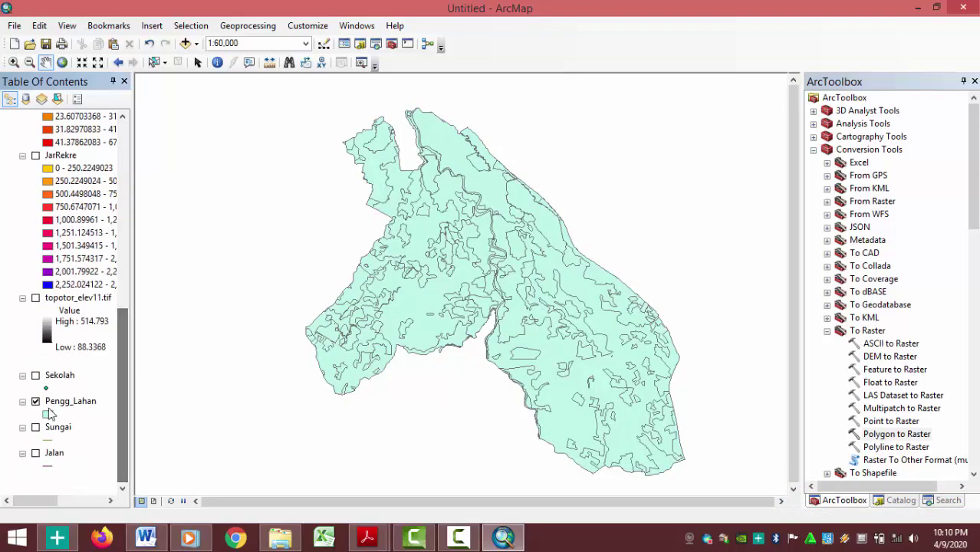
{"action": "left_click", "coordinate": [35, 401]}
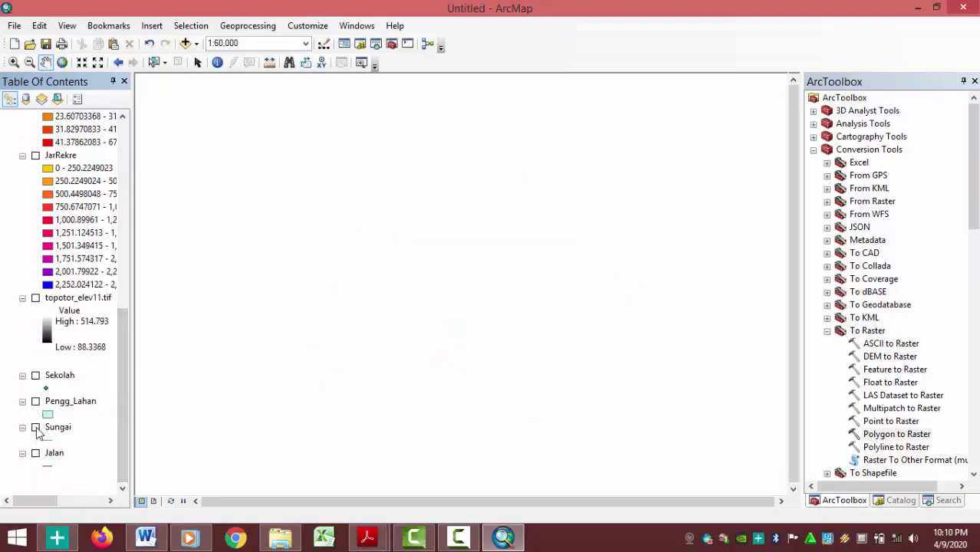
{"action": "left_click", "coordinate": [35, 428]}
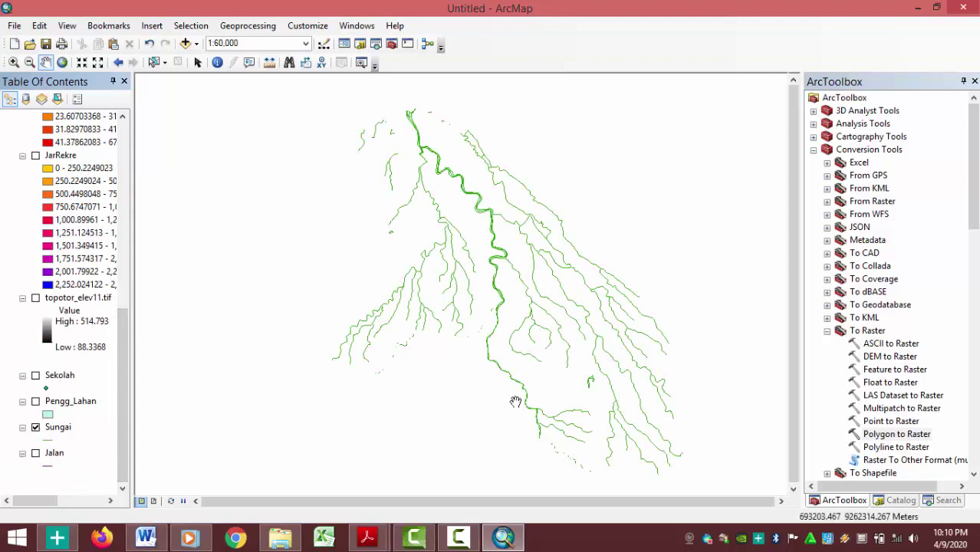
- Switch to Word to check the Sungai branch of the new-school flowchart, and return to ArcMap
{"action": "left_click_drag", "start_coordinate": [978, 159], "coordinate": [976, 258]}
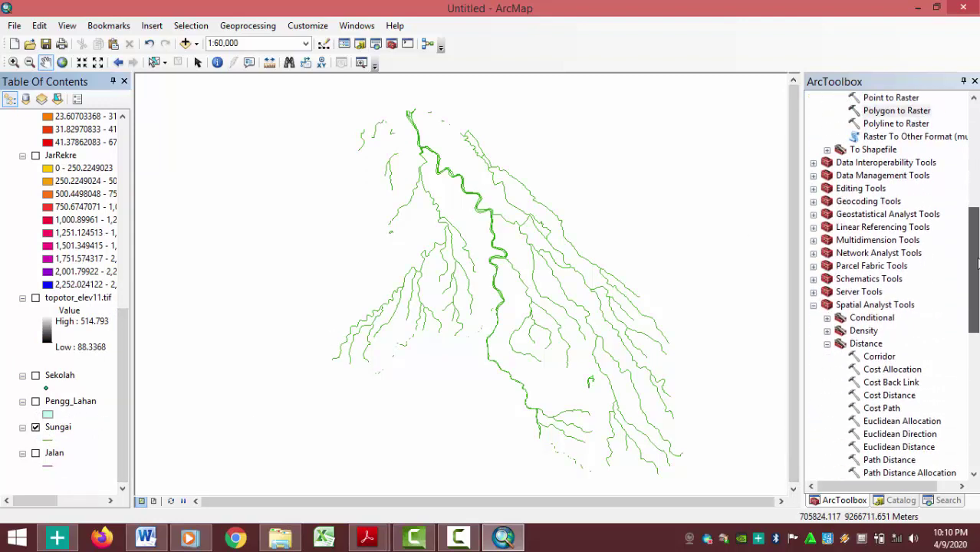
{"action": "left_click", "coordinate": [146, 536]}
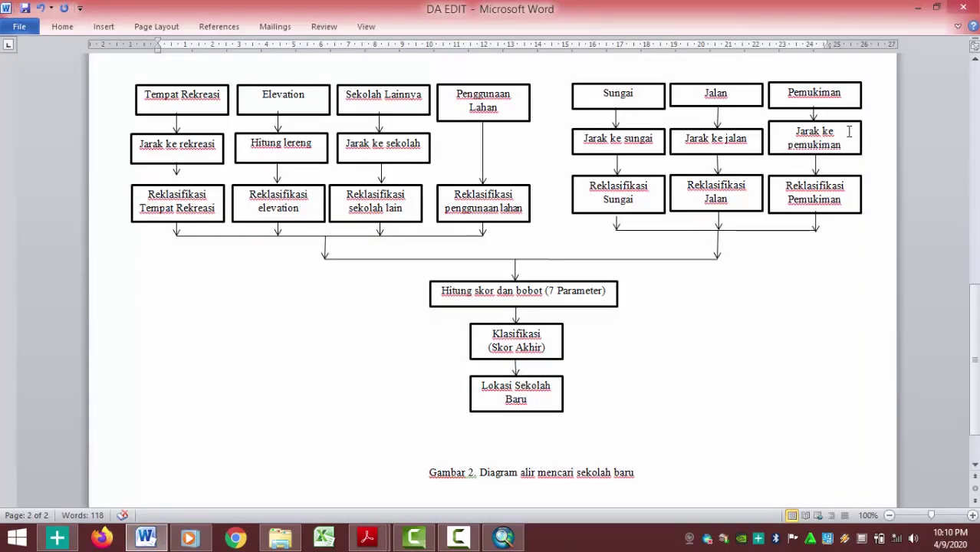
{"action": "left_click", "coordinate": [918, 9]}
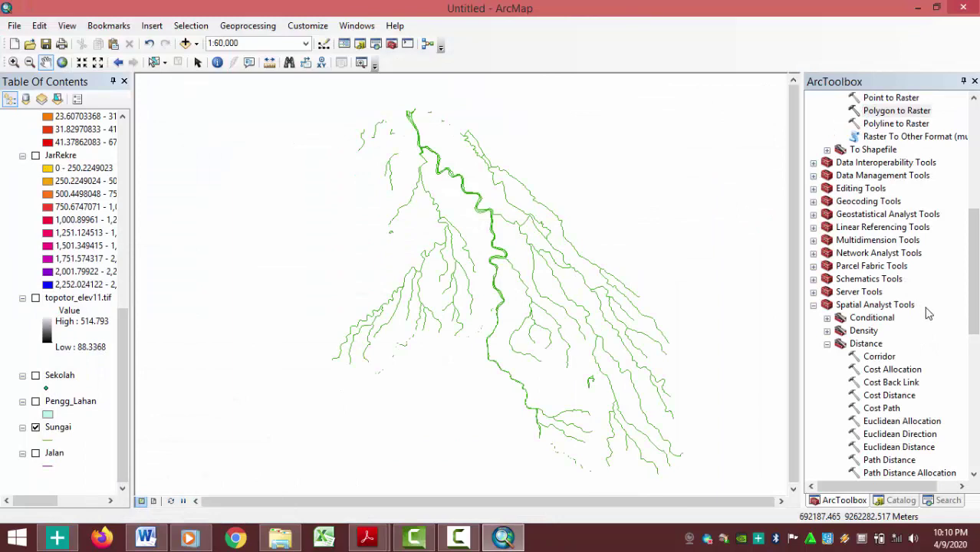
- Try to run Euclidean Distance on the Sungai layer, naming the output distance raster JarSungai in the same geodatabase
{"action": "scroll", "coordinate": [928, 307], "scroll_direction": "down", "scroll_amount": 2}
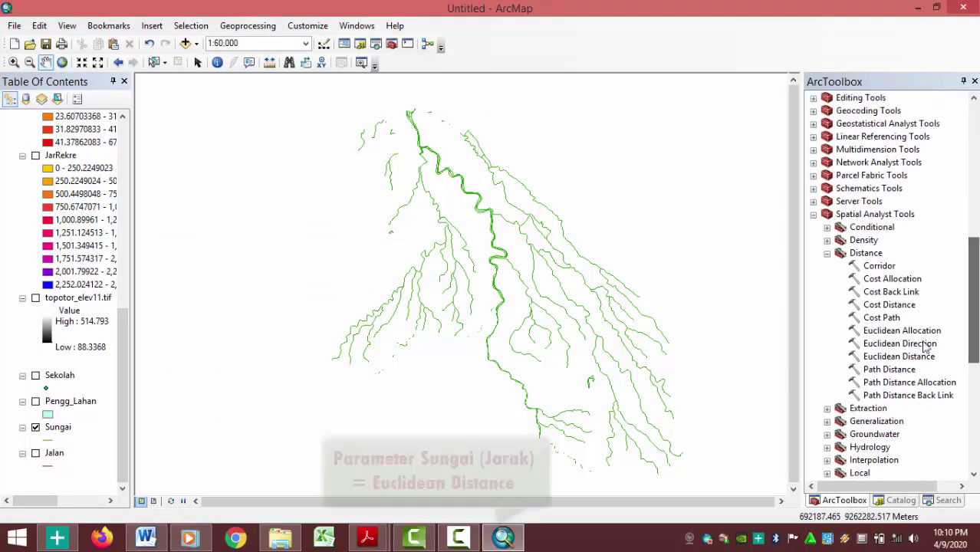
{"action": "double_click", "coordinate": [901, 358]}
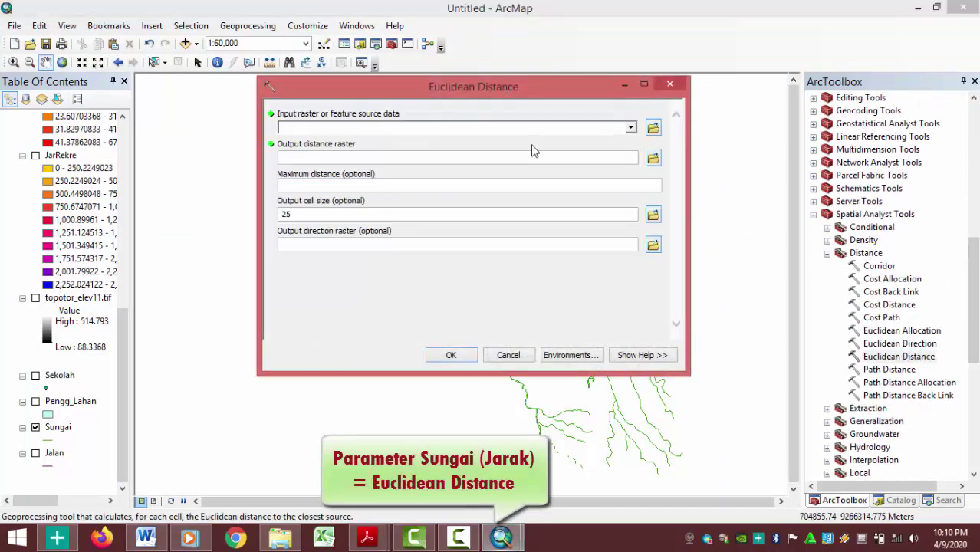
{"action": "left_click", "coordinate": [631, 127]}
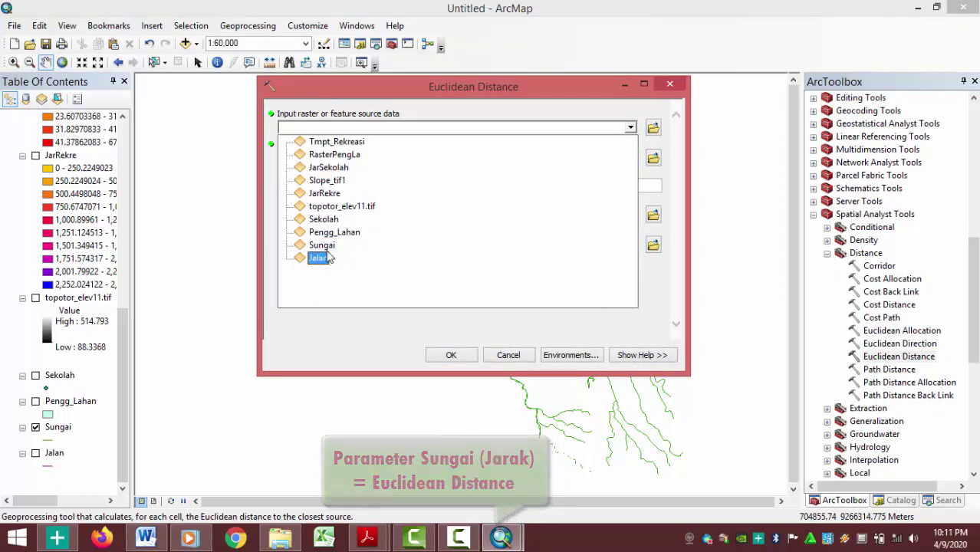
{"action": "left_click", "coordinate": [322, 245]}
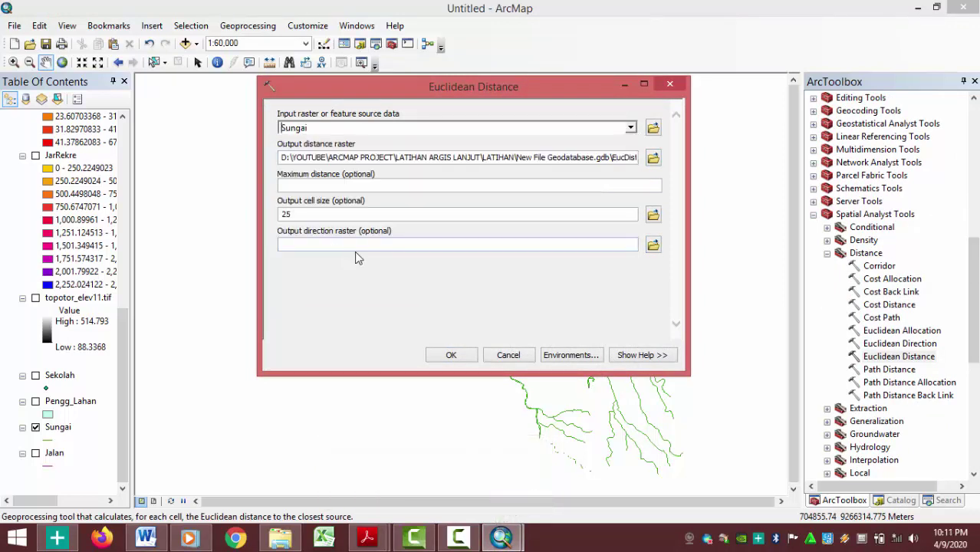
{"action": "double_click", "coordinate": [615, 157]}
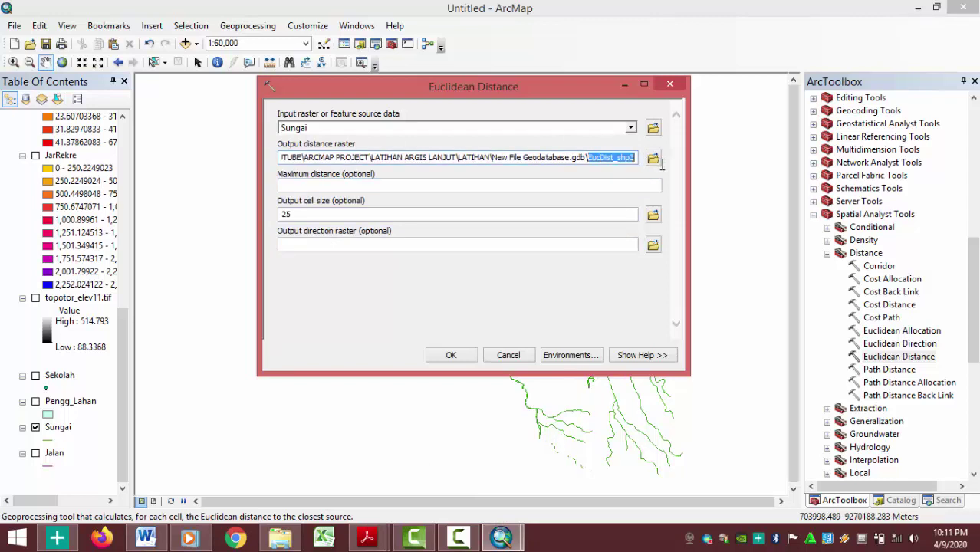
{"action": "type", "text": "Ja"}
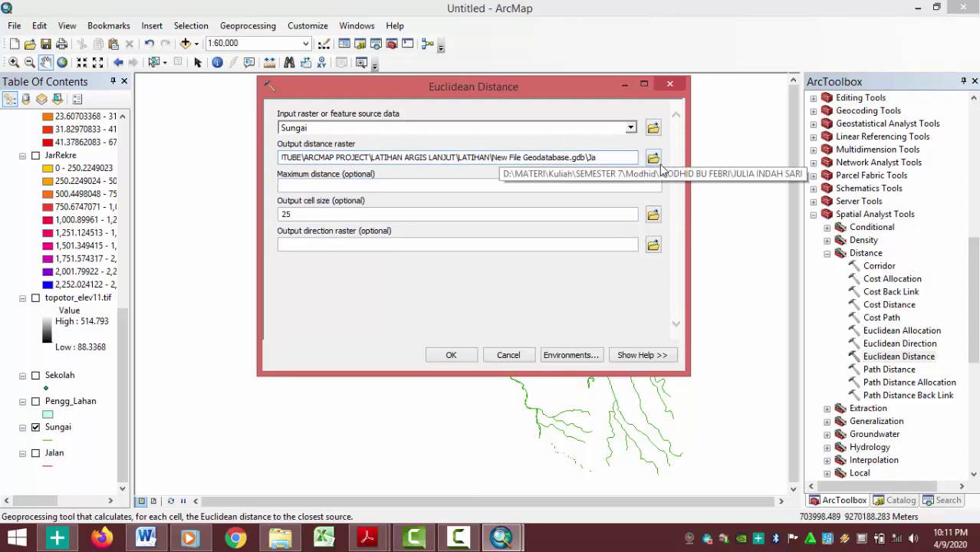
{"action": "type", "text": "rSunga"}
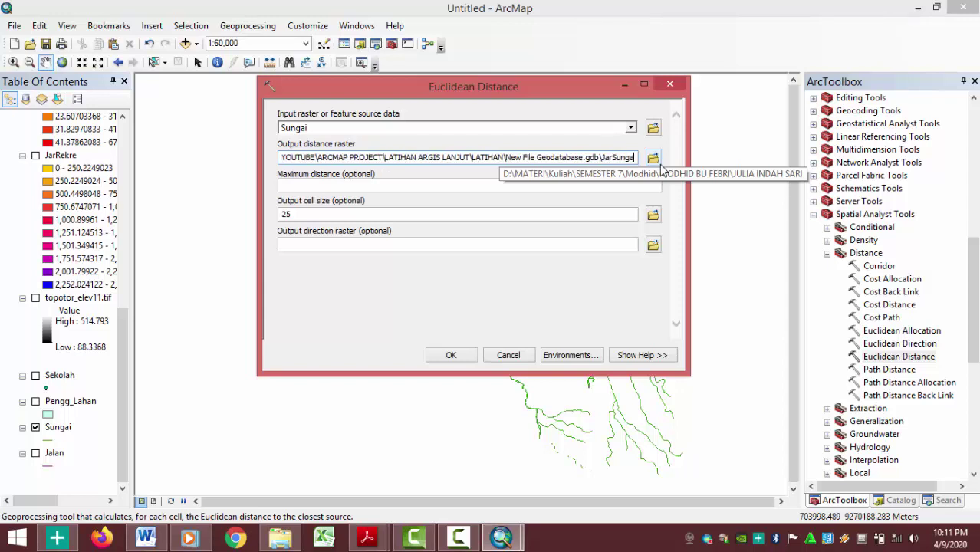
{"action": "type", "text": "i"}
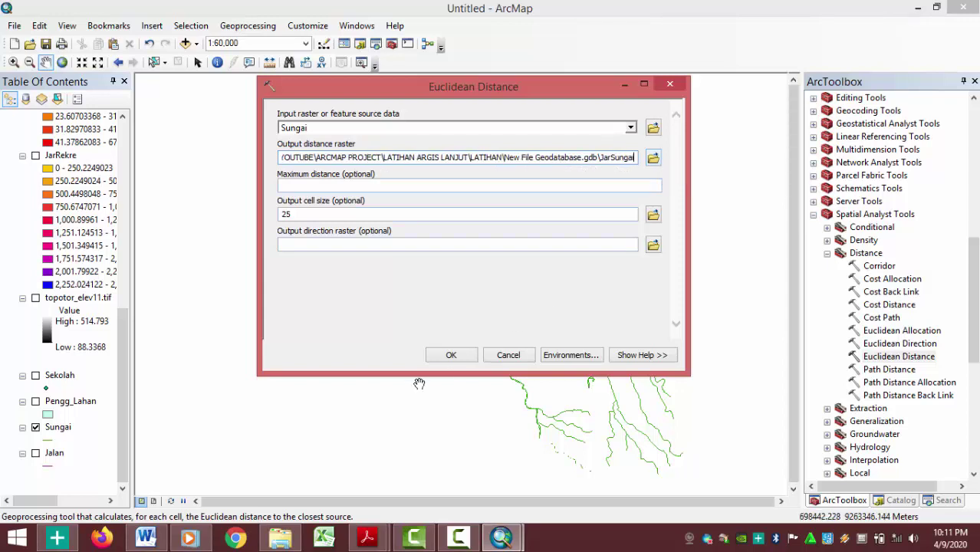
{"action": "left_click", "coordinate": [458, 354]}
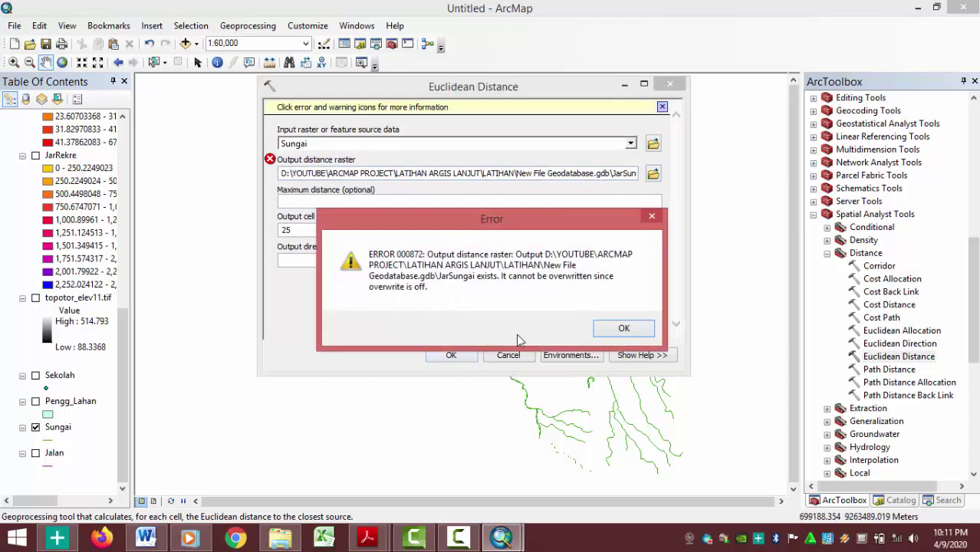
{"action": "left_click", "coordinate": [652, 218]}
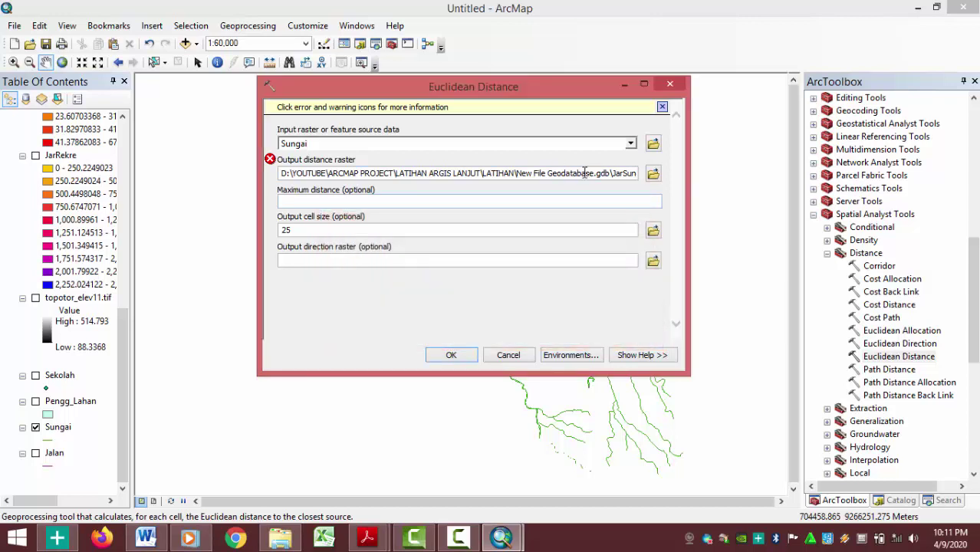
- Rename the output distance raster as JarSungaiii and run Euclidean Distance on the Sungai layer
{"action": "left_click_drag", "start_coordinate": [628, 174], "coordinate": [642, 175]}
{"action": "left_click", "coordinate": [636, 174]}
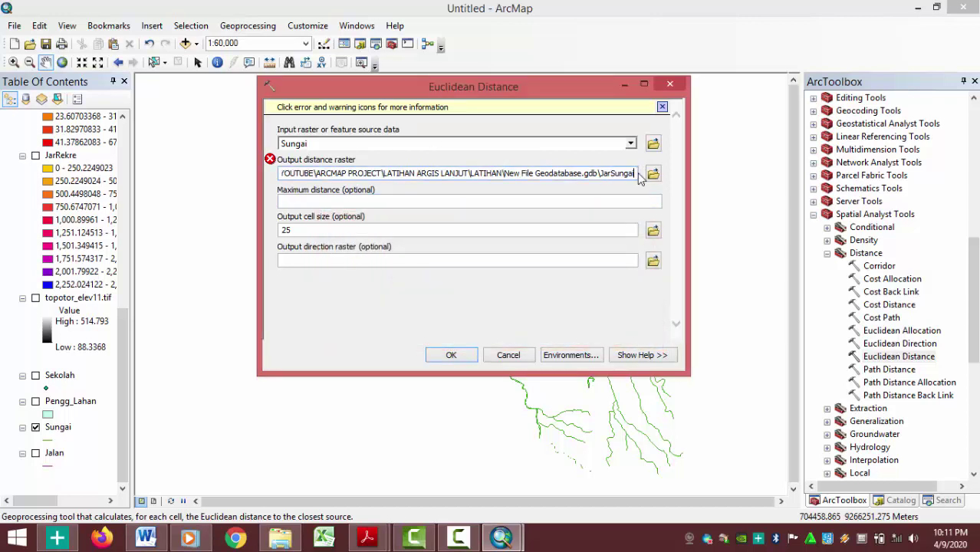
{"action": "type", "text": "ii"}
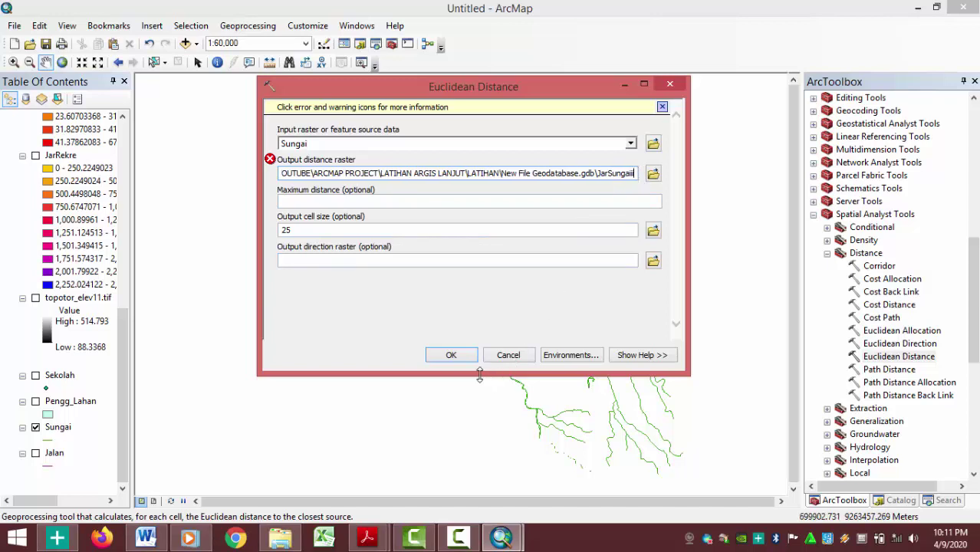
{"action": "left_click", "coordinate": [450, 355]}
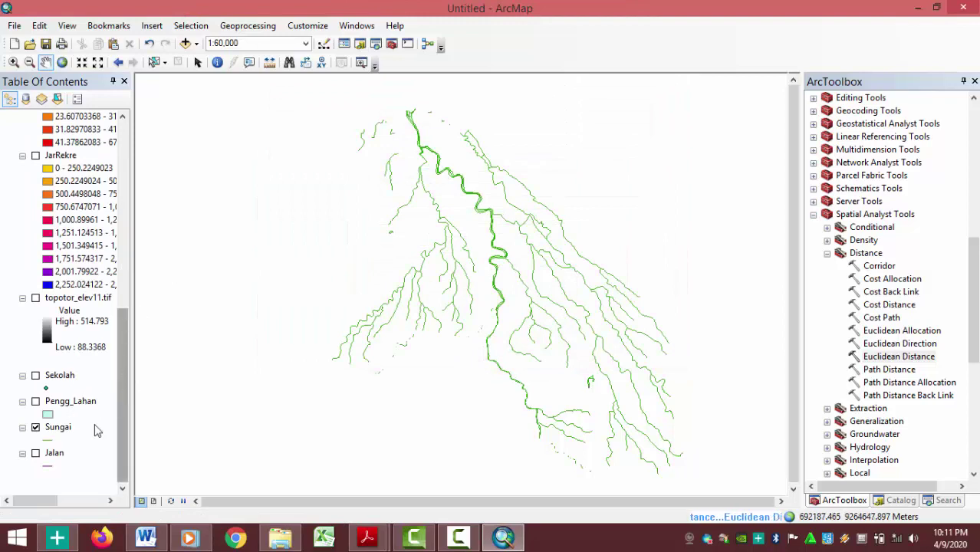
- Hide the Sungai river layer and the JarSungaiii distance raster
{"action": "left_click", "coordinate": [46, 427]}
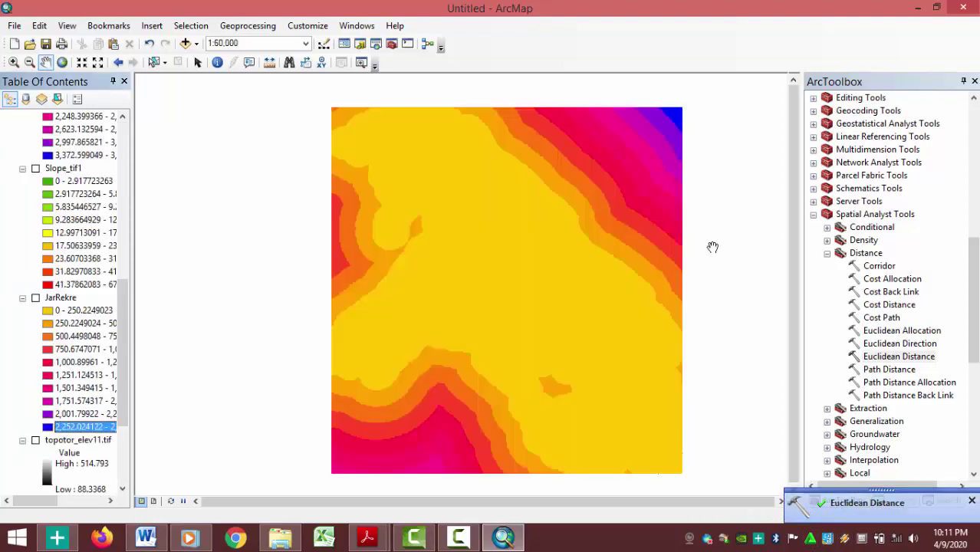
{"action": "left_click_drag", "start_coordinate": [121, 316], "coordinate": [151, 418]}
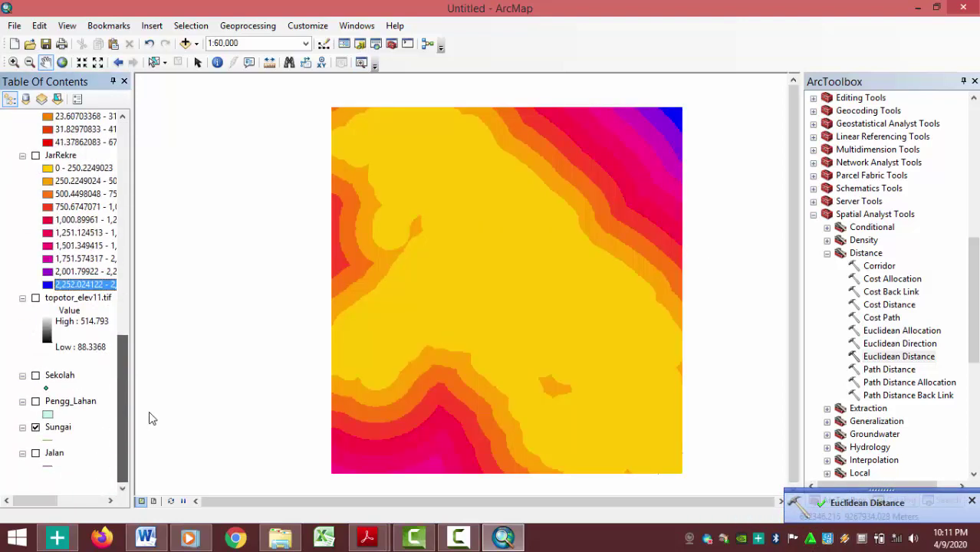
{"action": "left_click", "coordinate": [36, 427]}
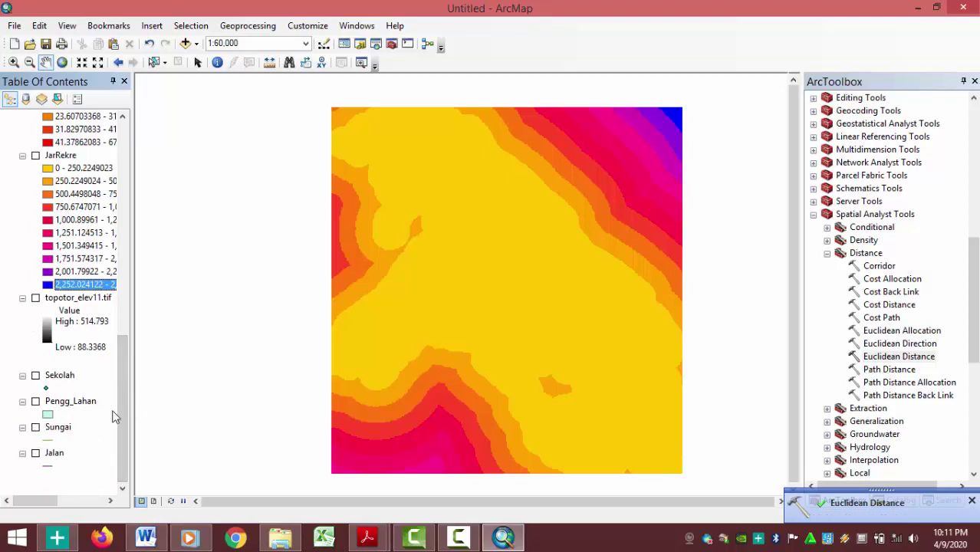
{"action": "left_click_drag", "start_coordinate": [122, 383], "coordinate": [125, 316]}
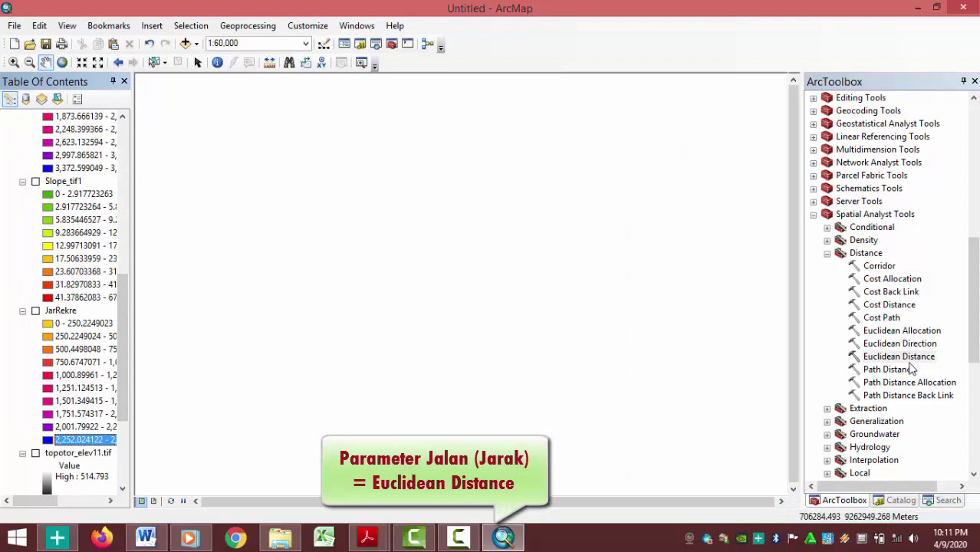
- Run Euclidean Distance on the Jalan layer, naming the output distance raster JarJalann in the same geodatabase
{"action": "double_click", "coordinate": [911, 359]}
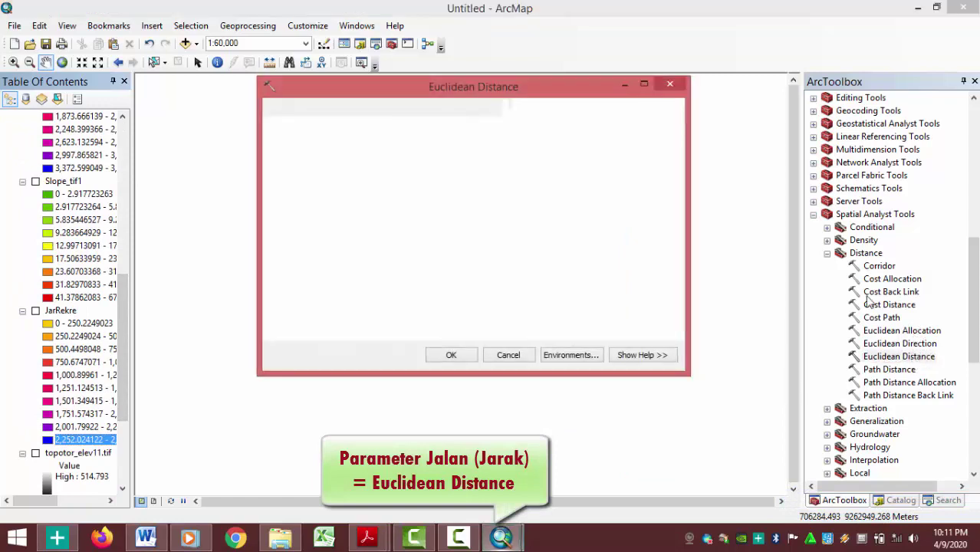
{"action": "left_click", "coordinate": [631, 129]}
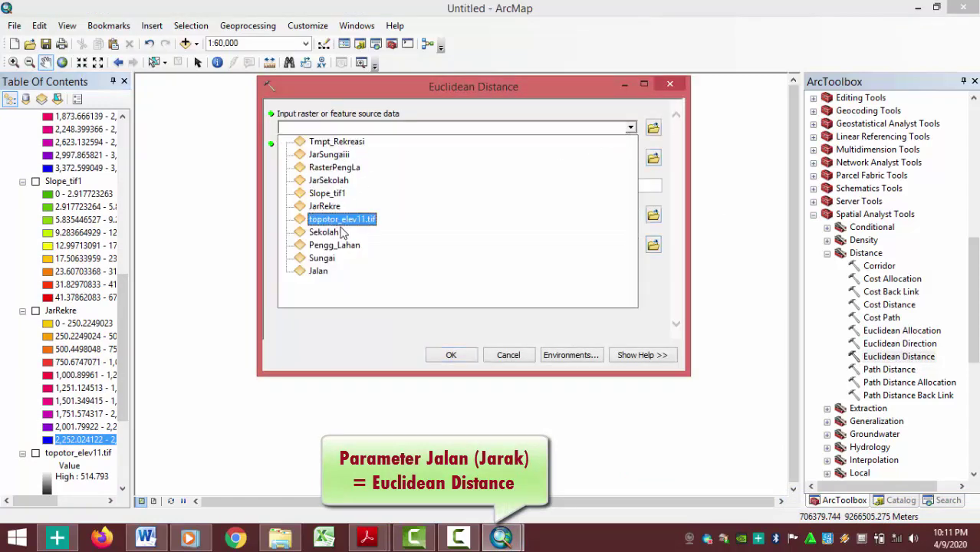
{"action": "left_click", "coordinate": [334, 232]}
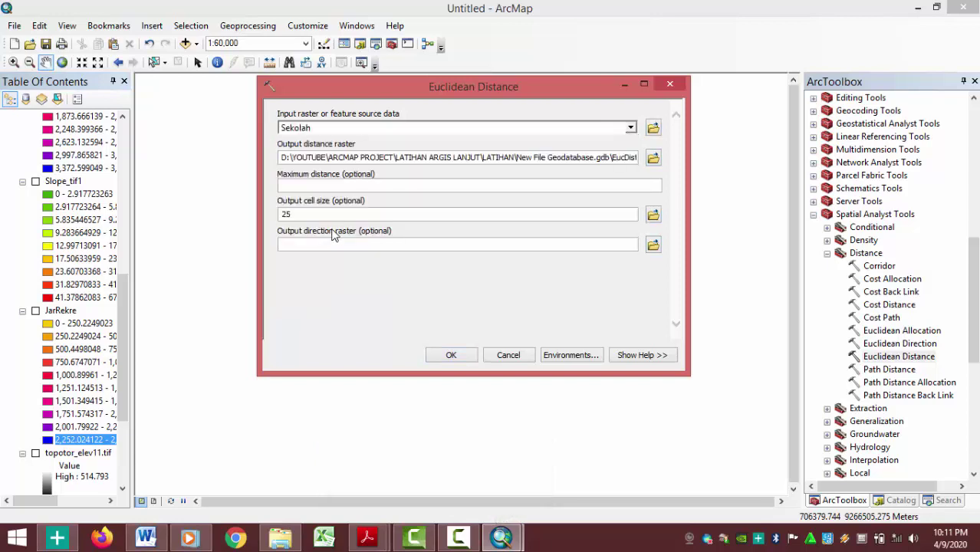
{"action": "left_click", "coordinate": [630, 129]}
{"action": "left_click", "coordinate": [395, 273]}
{"action": "double_click", "coordinate": [620, 158]}
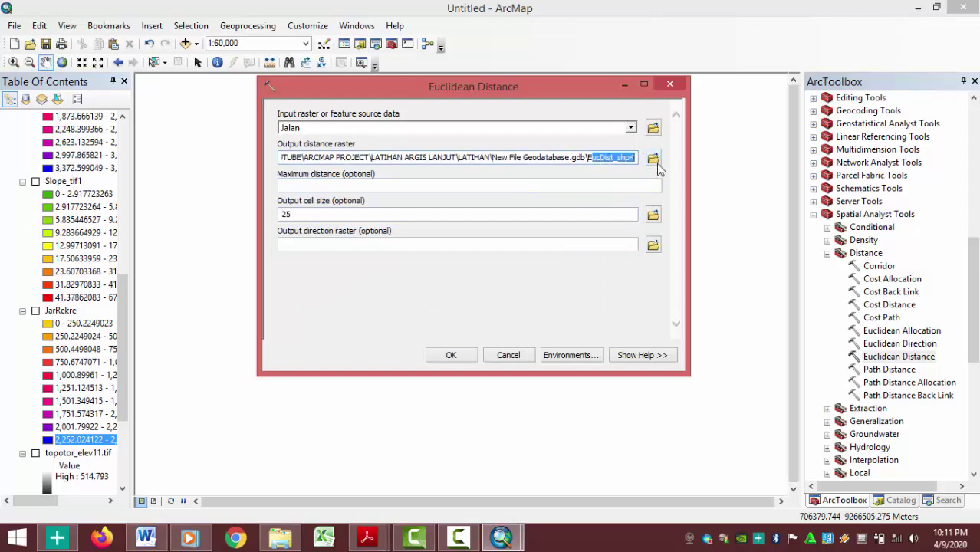
{"action": "key", "text": "BackSpace"}
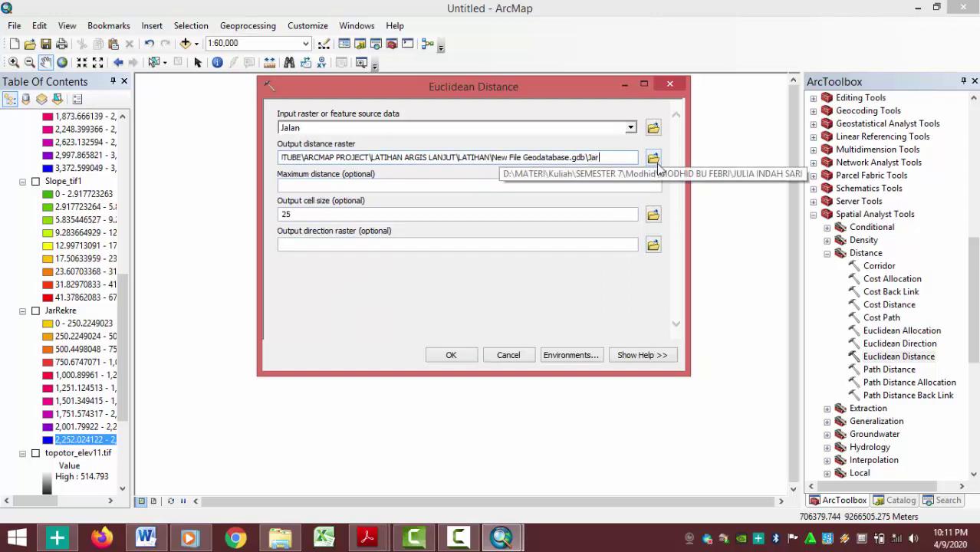
{"action": "type", "text": "JarJalann"}
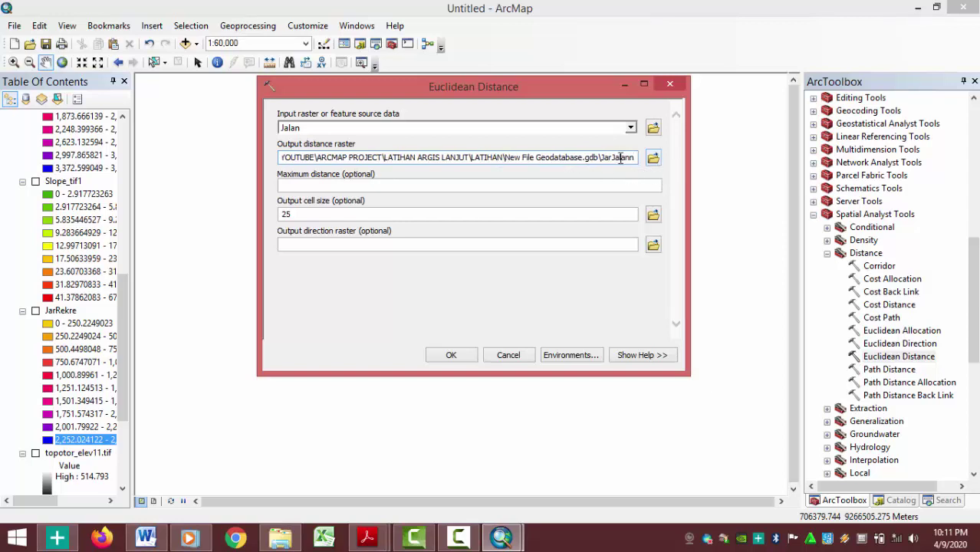
{"action": "left_click", "coordinate": [452, 356]}
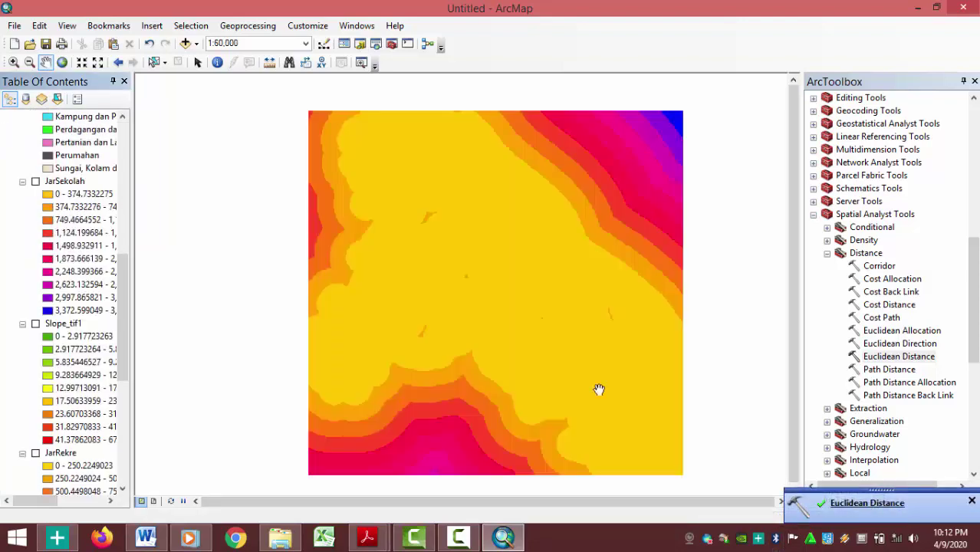
- Hide the JarJalann distance raster, and switch to Word to check the Pemukiman branch of the flowchart
{"action": "left_click_drag", "start_coordinate": [122, 274], "coordinate": [119, 404]}
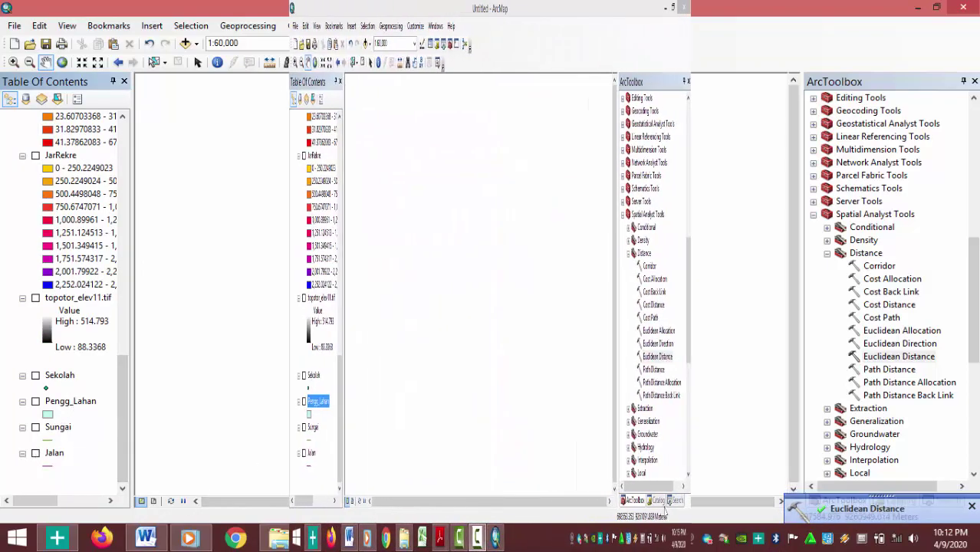
{"action": "left_click", "coordinate": [197, 539]}
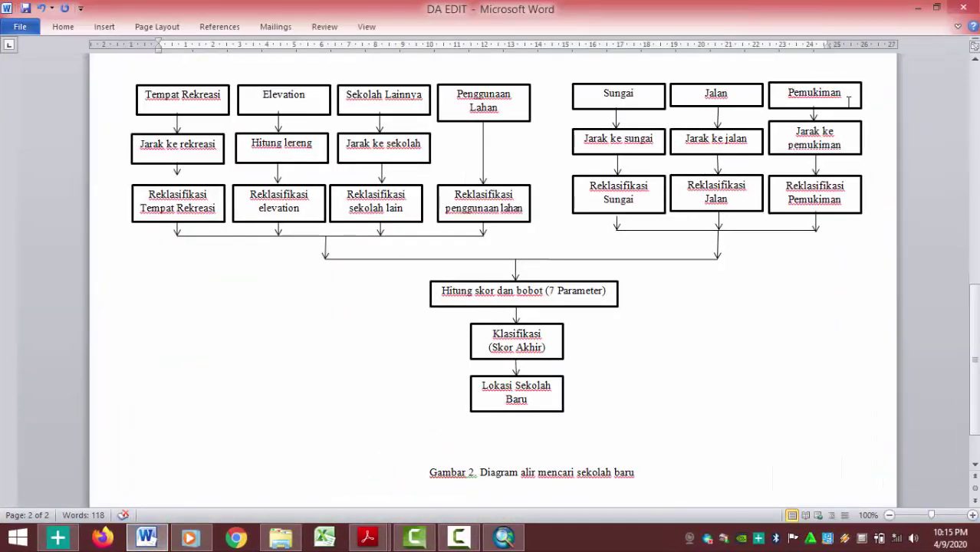
{"action": "left_click", "coordinate": [918, 8]}
- Examine the selected Kampung dan Permukiman Kepadatan Rendah records in the Pengg_Lahan attribute table
{"action": "right_click", "coordinate": [78, 401]}
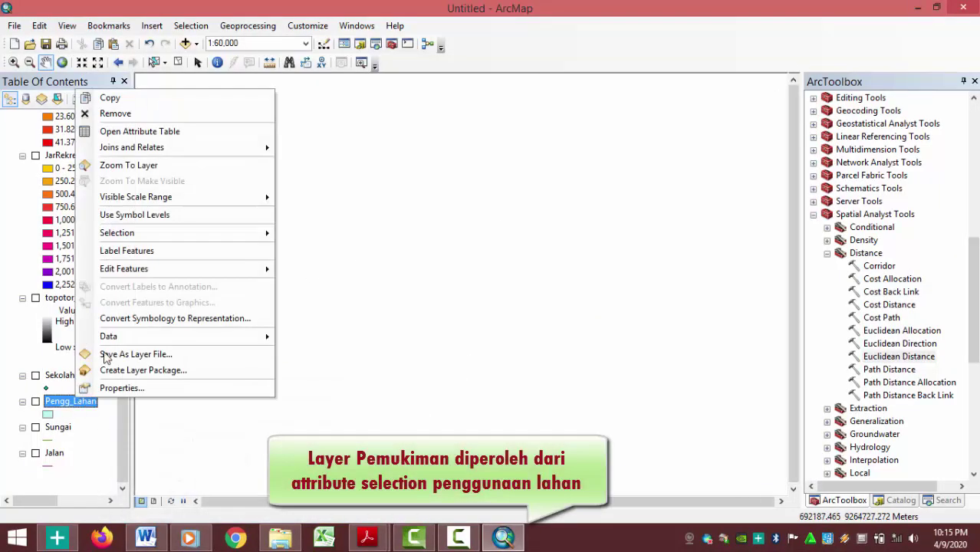
{"action": "left_click", "coordinate": [170, 132]}
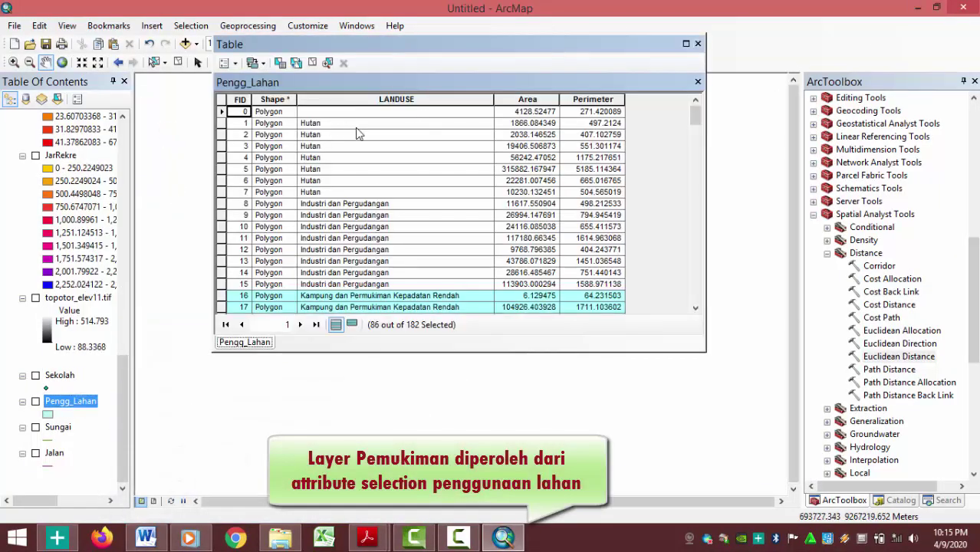
{"action": "left_click", "coordinate": [320, 239]}
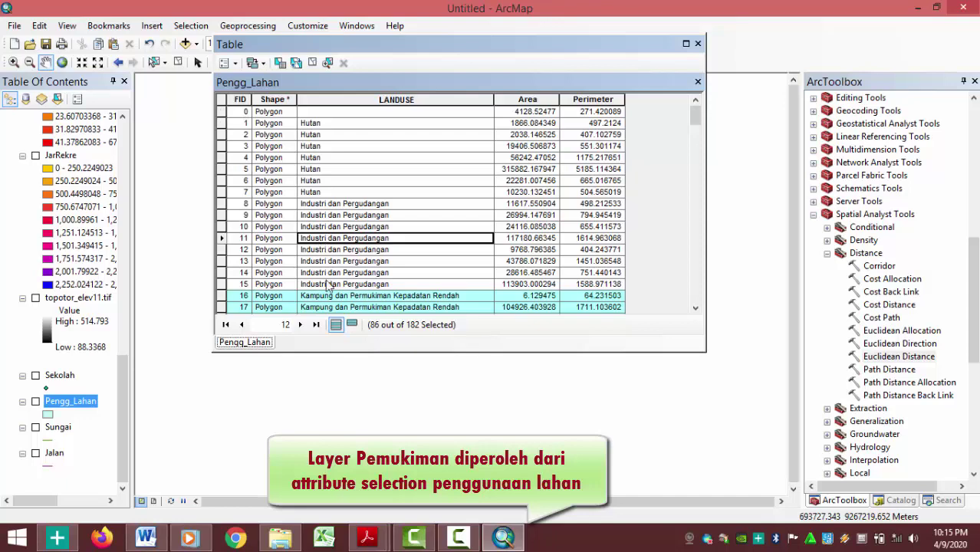
{"action": "left_click", "coordinate": [318, 296]}
{"action": "scroll", "coordinate": [388, 276], "scroll_direction": "down", "scroll_amount": 3}
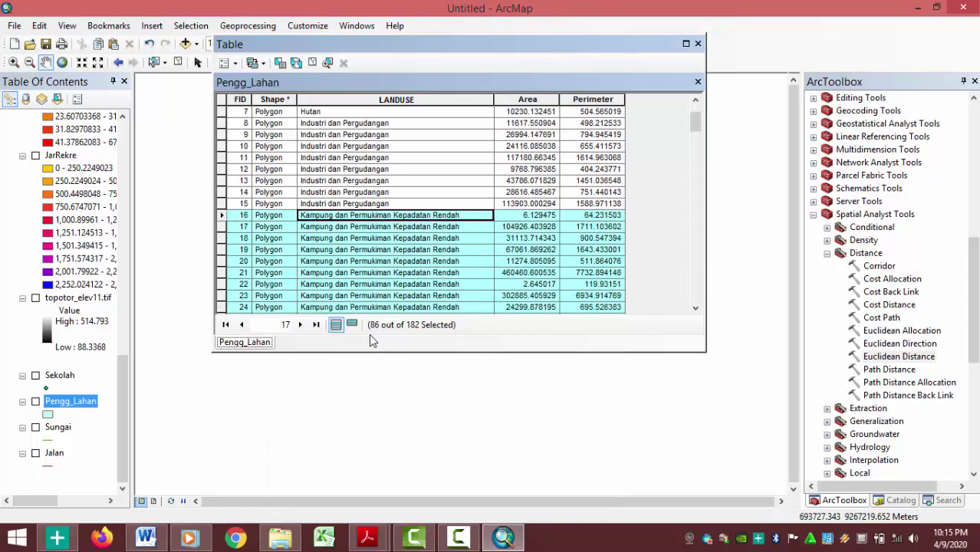
{"action": "left_click", "coordinate": [337, 220]}
{"action": "scroll", "coordinate": [353, 253], "scroll_direction": "down", "scroll_amount": 20}
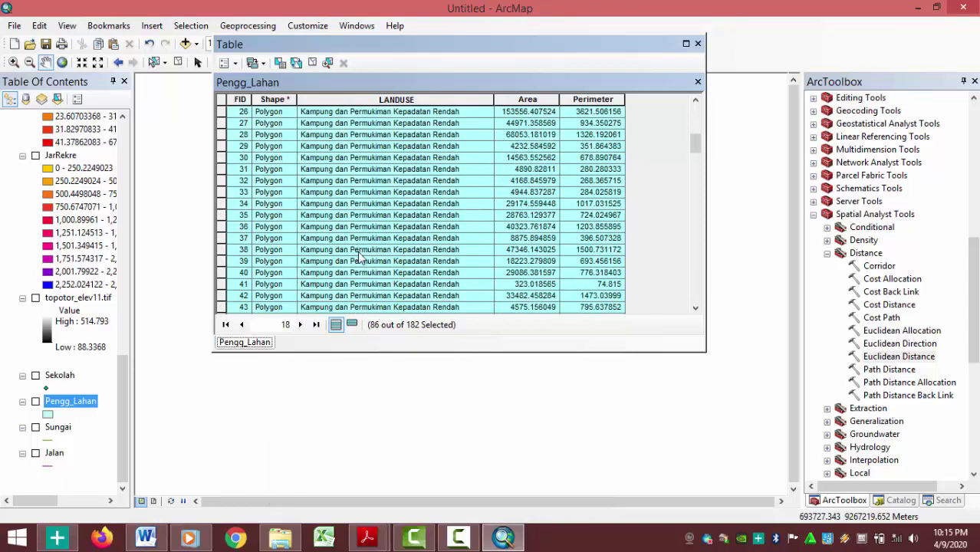
{"action": "scroll", "coordinate": [348, 275], "scroll_direction": "down", "scroll_amount": 3}
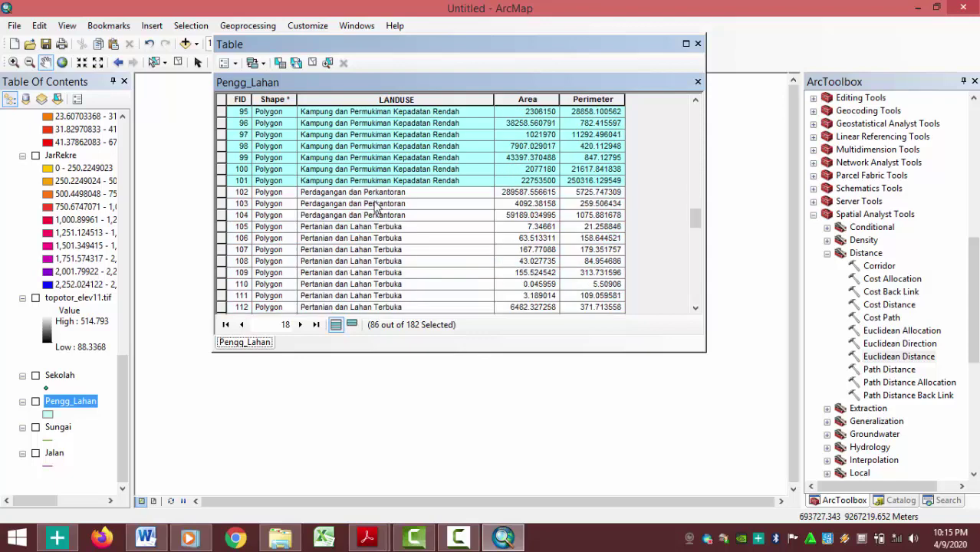
- Select the Pengg_Lahan features by attribute where "LANDUSE" = 'Kampung dan Permukiman Kepadatan Rendah', as a new selection
{"action": "left_click", "coordinate": [697, 44]}
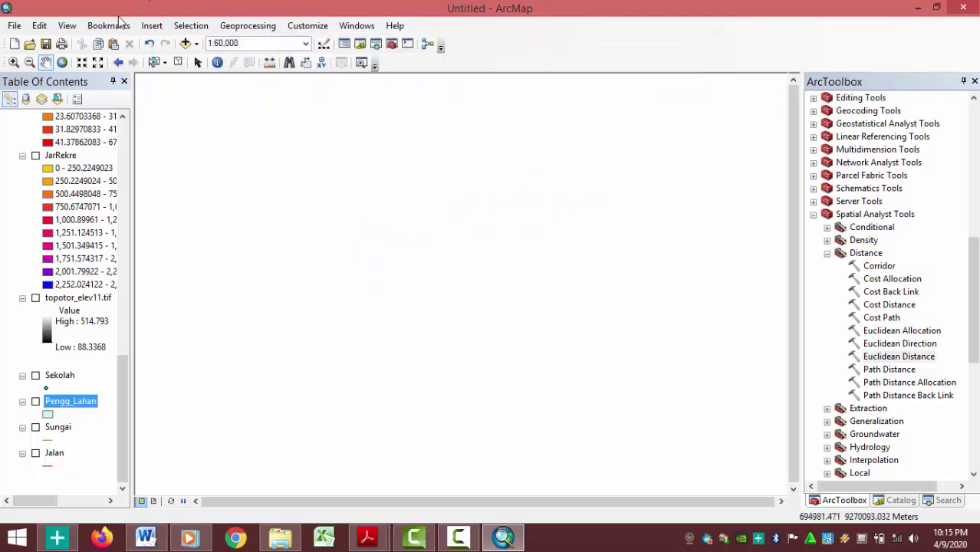
{"action": "left_click", "coordinate": [197, 29]}
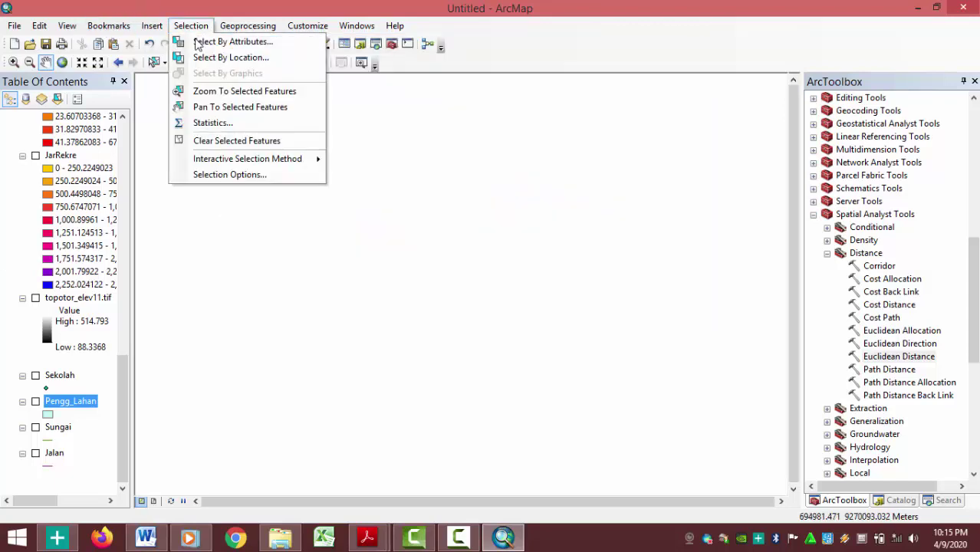
{"action": "left_click", "coordinate": [246, 45]}
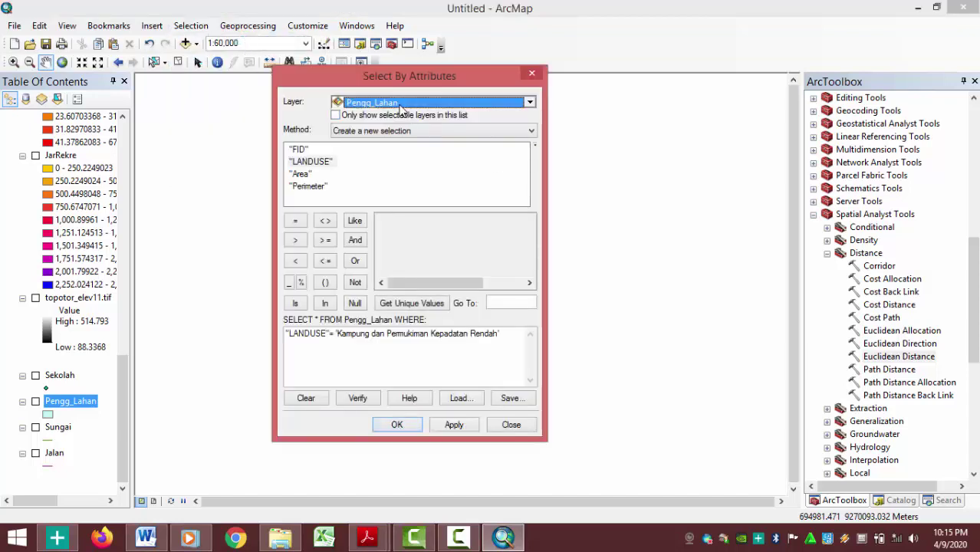
{"action": "left_click", "coordinate": [400, 103]}
{"action": "left_click", "coordinate": [381, 130]}
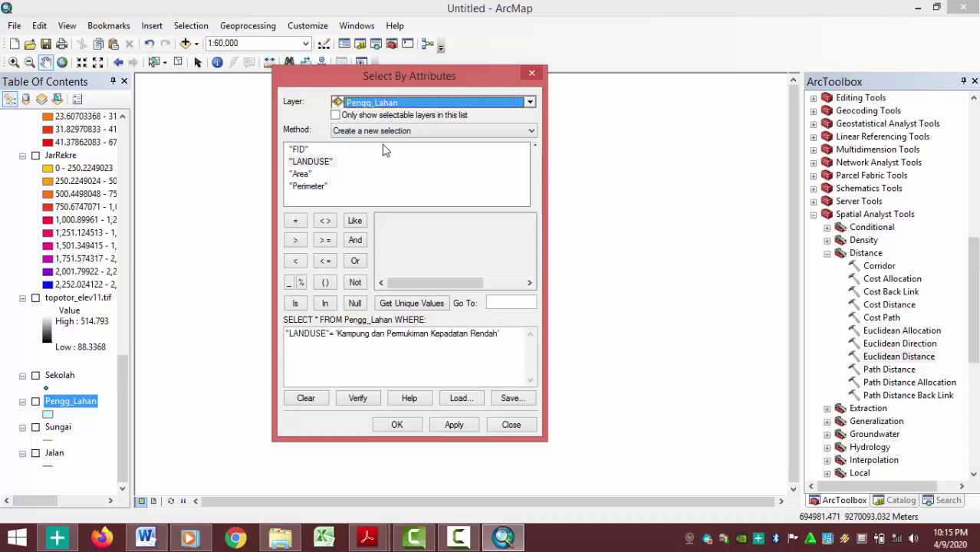
{"action": "left_click", "coordinate": [323, 165]}
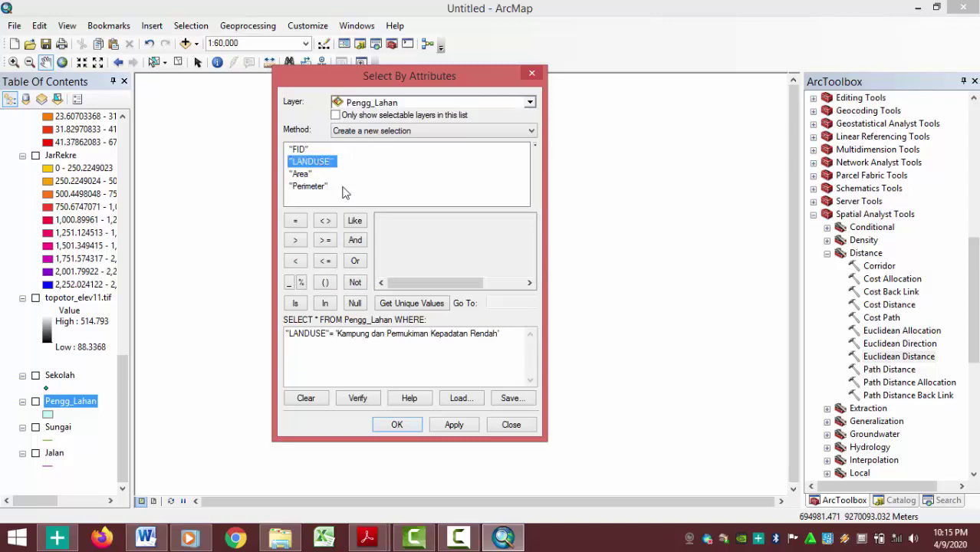
{"action": "left_click", "coordinate": [414, 304]}
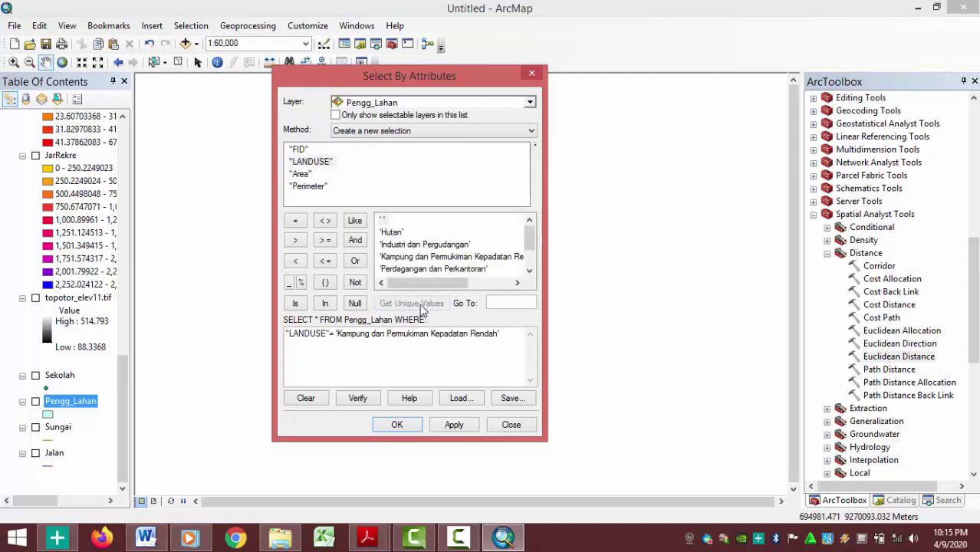
{"action": "left_click", "coordinate": [460, 257]}
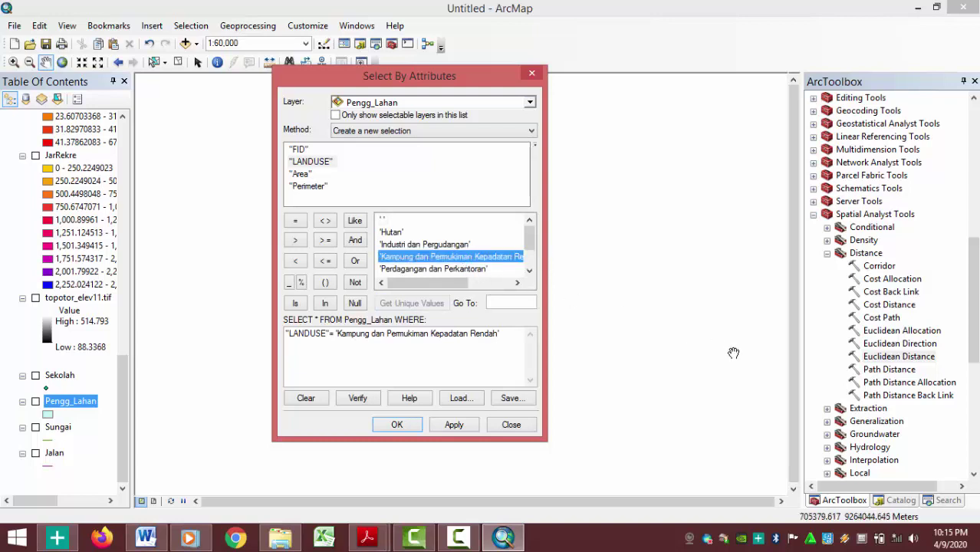
{"action": "left_click_drag", "start_coordinate": [287, 334], "coordinate": [512, 342]}
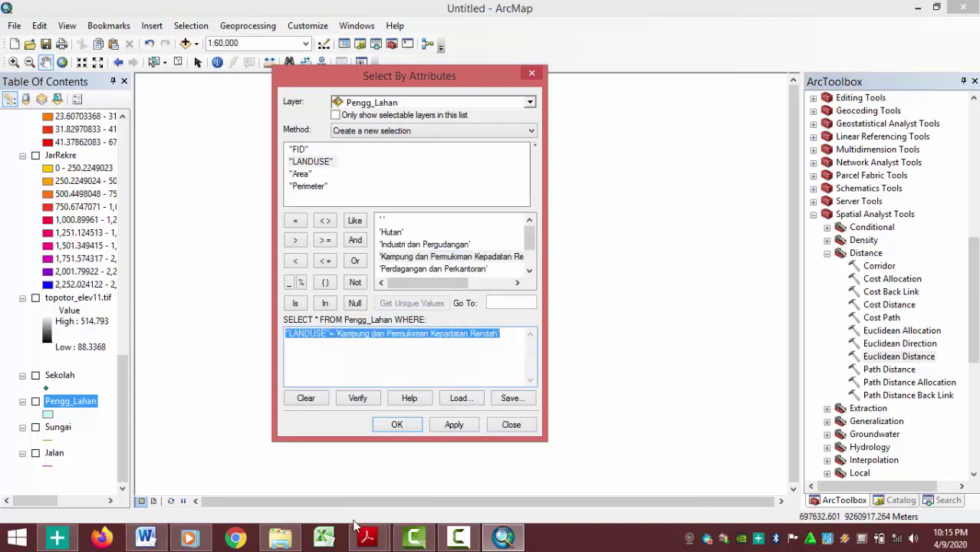
{"action": "left_click", "coordinate": [411, 423]}
{"action": "left_click", "coordinate": [463, 427]}
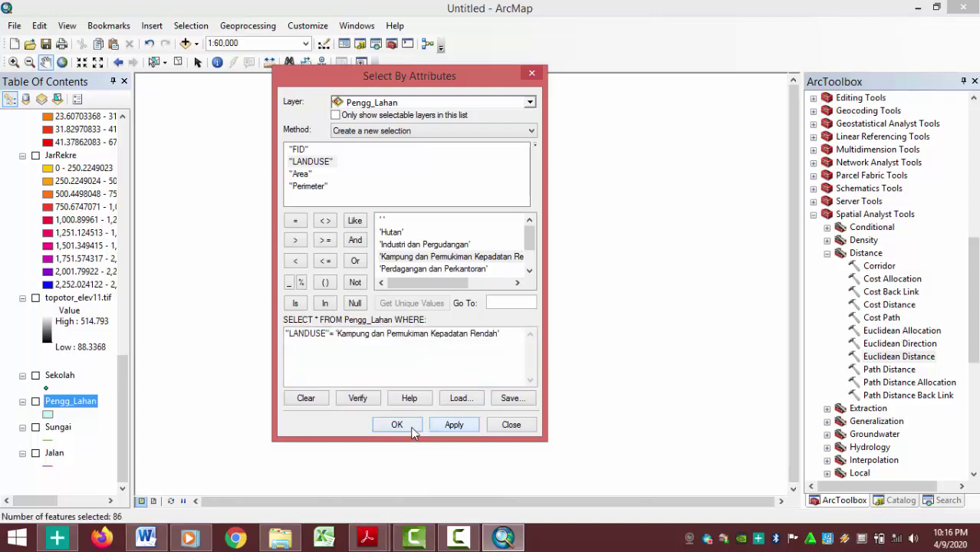
{"action": "left_click", "coordinate": [398, 427]}
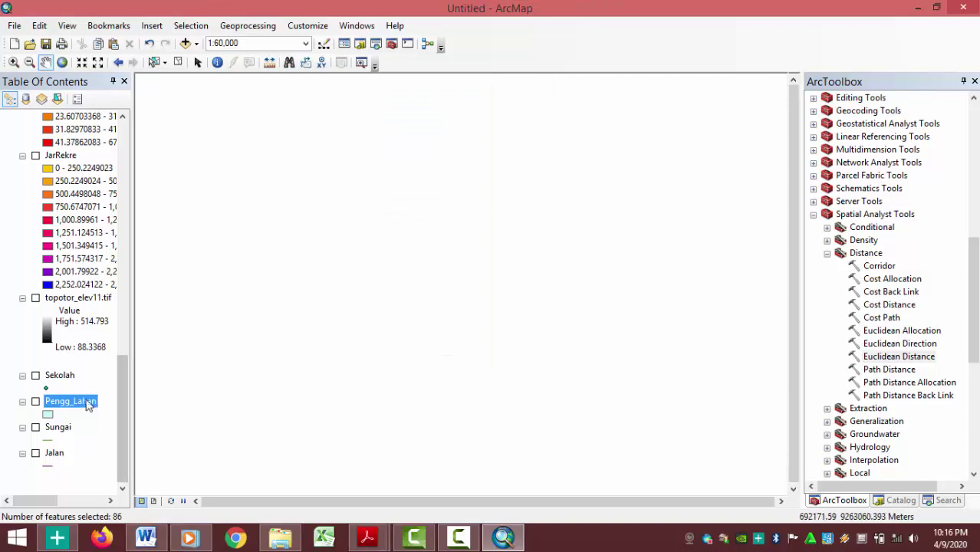
- Create a new layer from the selected Pengg_Lahan features
{"action": "right_click", "coordinate": [83, 407]}
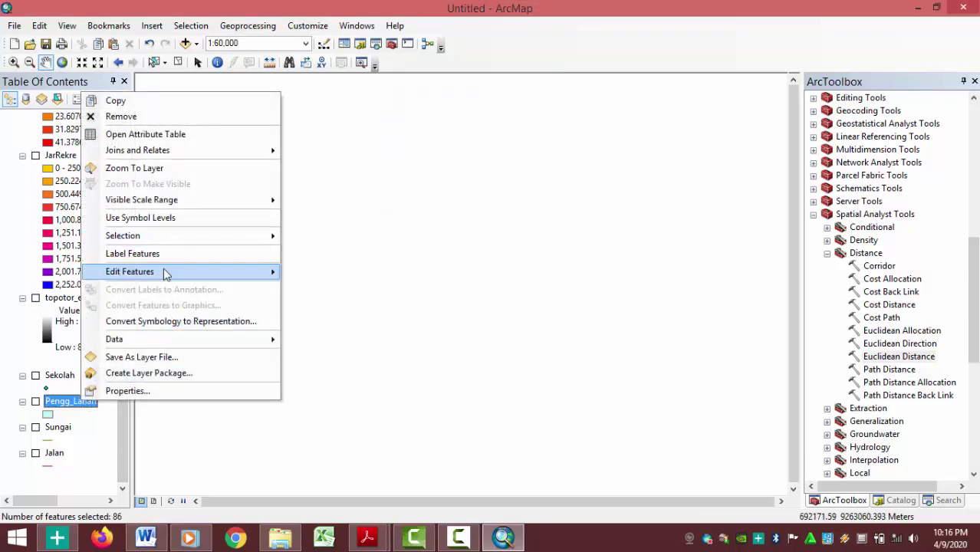
{"action": "mouse_move", "coordinate": [167, 270]}
{"action": "mouse_move", "coordinate": [186, 237]}
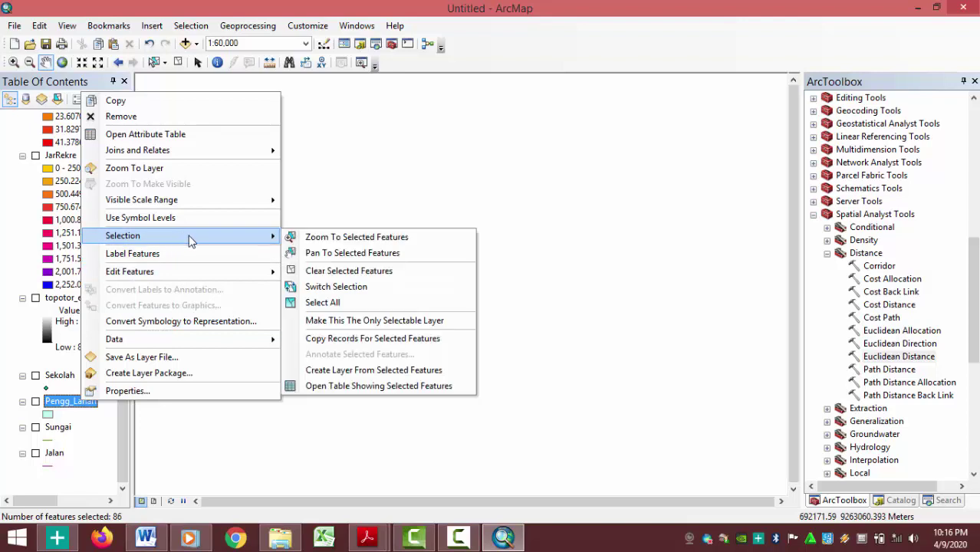
{"action": "left_click", "coordinate": [342, 371]}
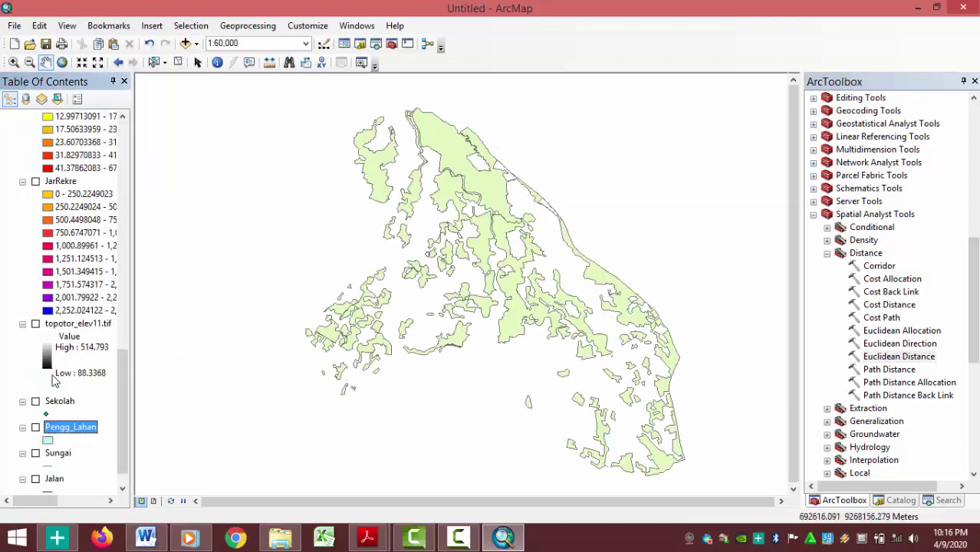
- Examine the LANDUSE records in the attribute table of the new Pengg_Lahan selection layer, and close the table
{"action": "left_click_drag", "start_coordinate": [125, 350], "coordinate": [152, 153]}
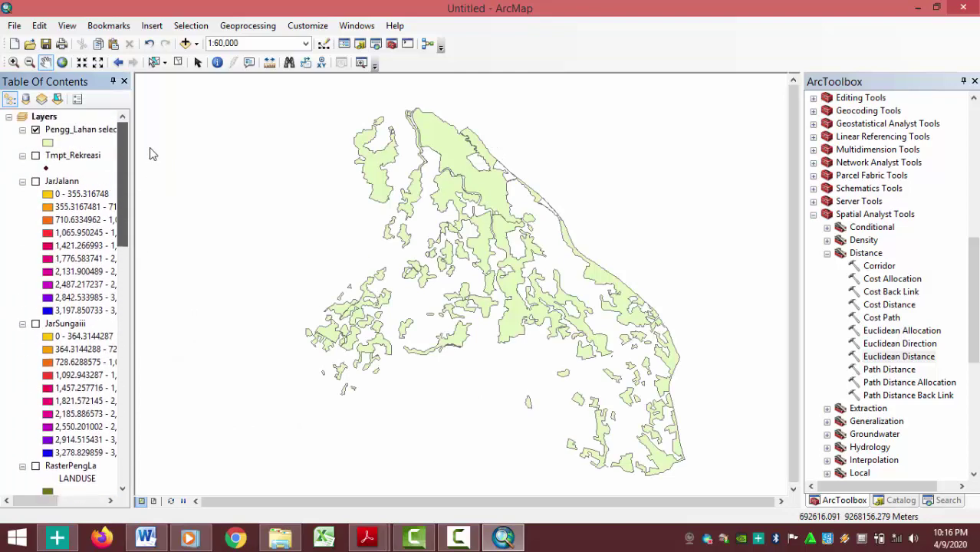
{"action": "left_click", "coordinate": [79, 135]}
{"action": "right_click", "coordinate": [79, 135]}
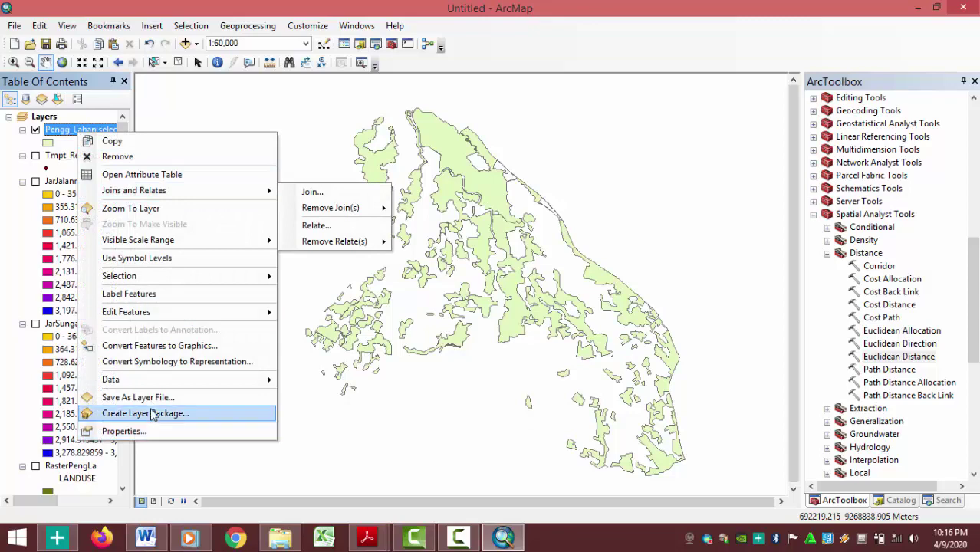
{"action": "left_click", "coordinate": [146, 174]}
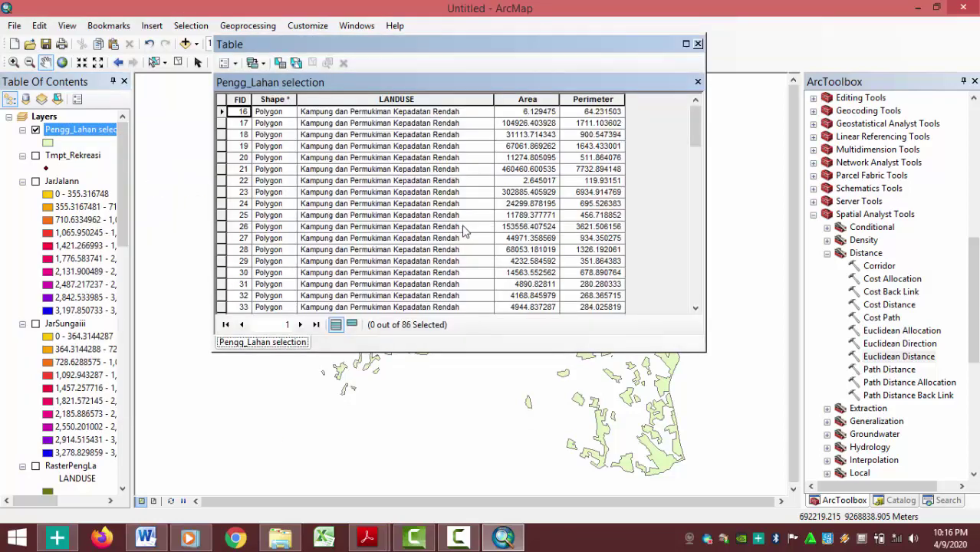
{"action": "left_click", "coordinate": [352, 115]}
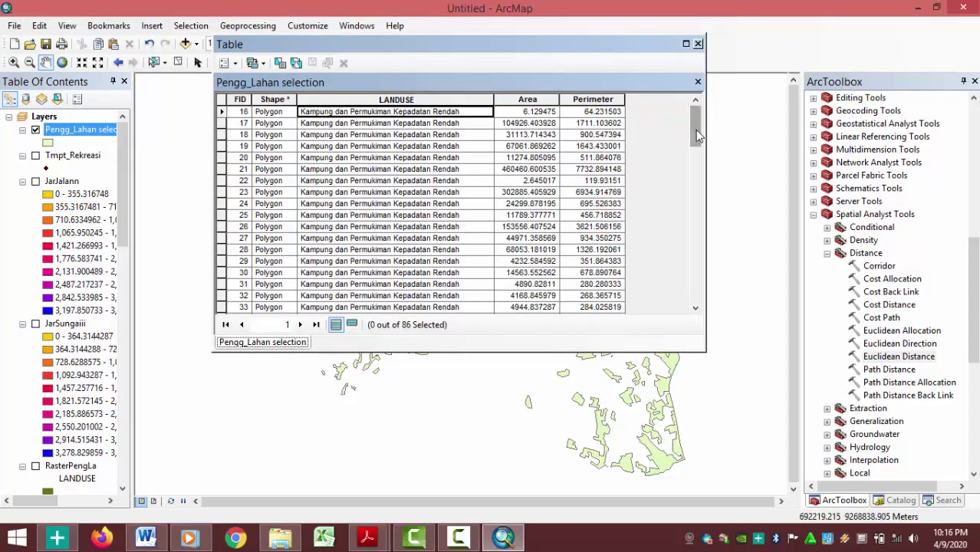
{"action": "left_click_drag", "start_coordinate": [696, 126], "coordinate": [695, 284]}
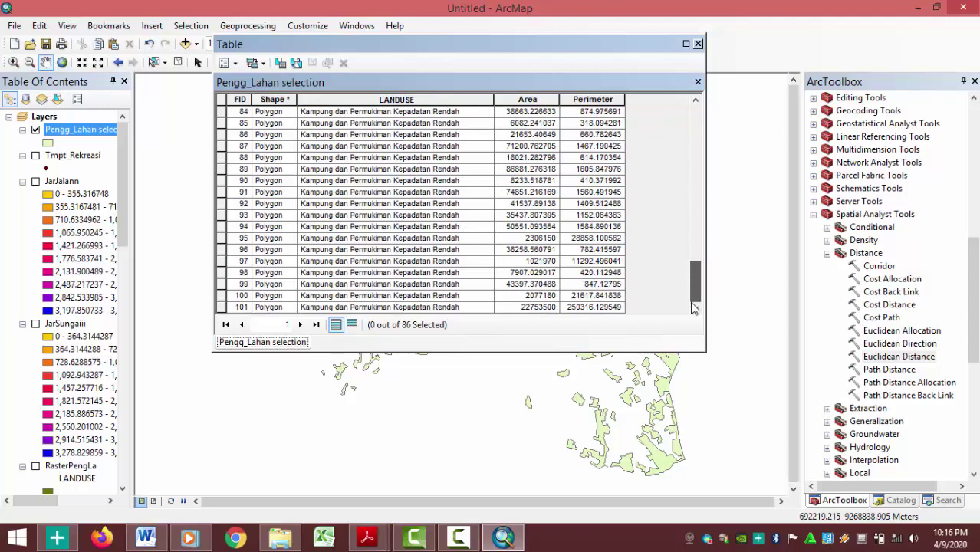
{"action": "left_click", "coordinate": [698, 43]}
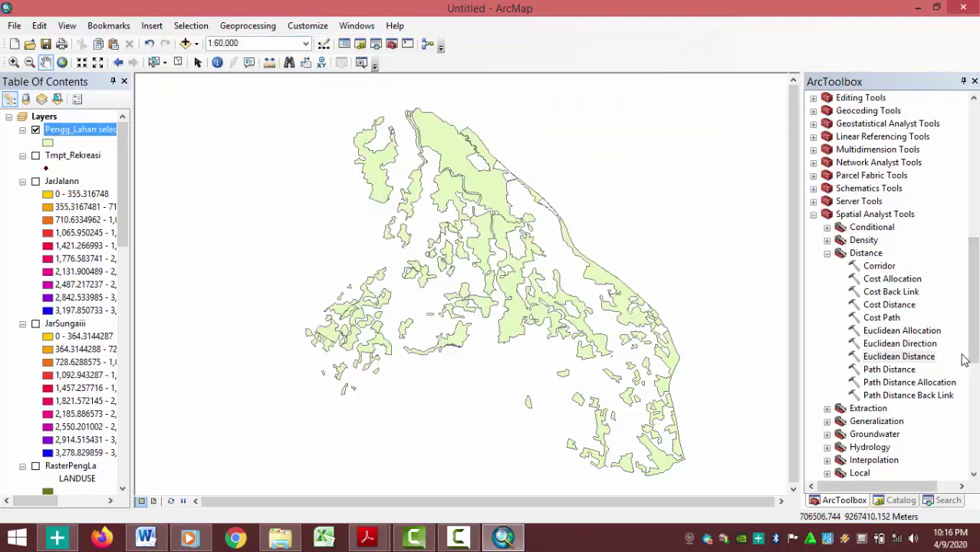
- Try to run Euclidean Distance on the Pengg_Lahan selection layer, naming the output distance raster JarPemukim in the same geodatabase
{"action": "scroll", "coordinate": [963, 359], "scroll_direction": "down", "scroll_amount": 1}
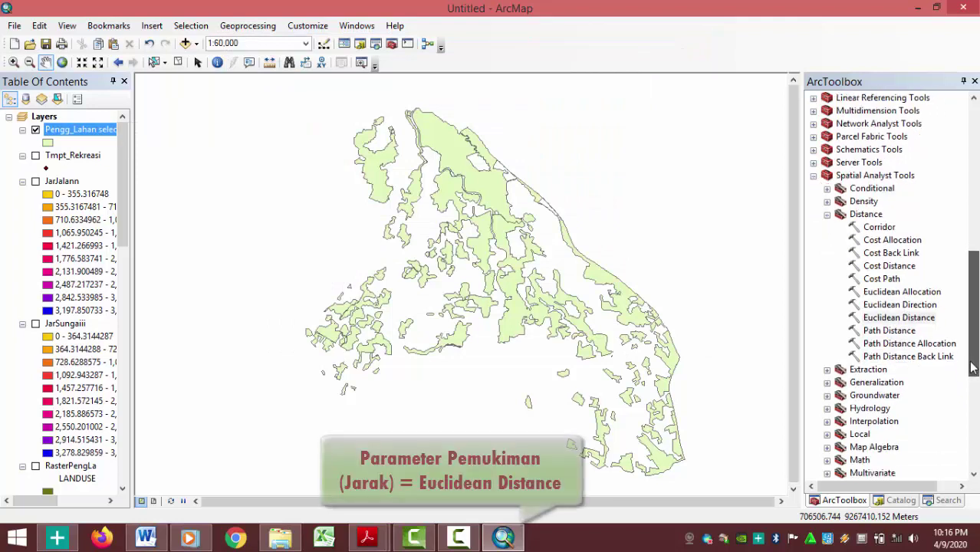
{"action": "double_click", "coordinate": [921, 322]}
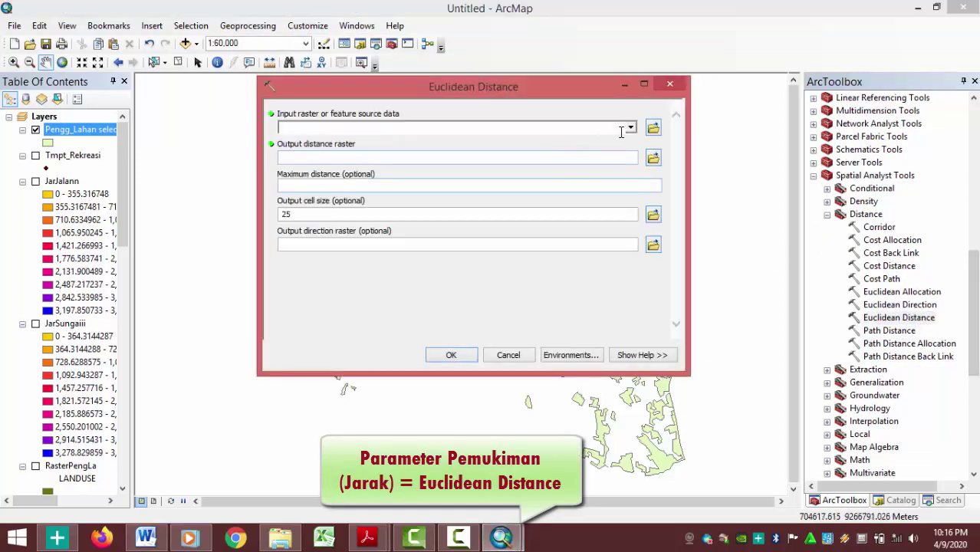
{"action": "left_click", "coordinate": [630, 129]}
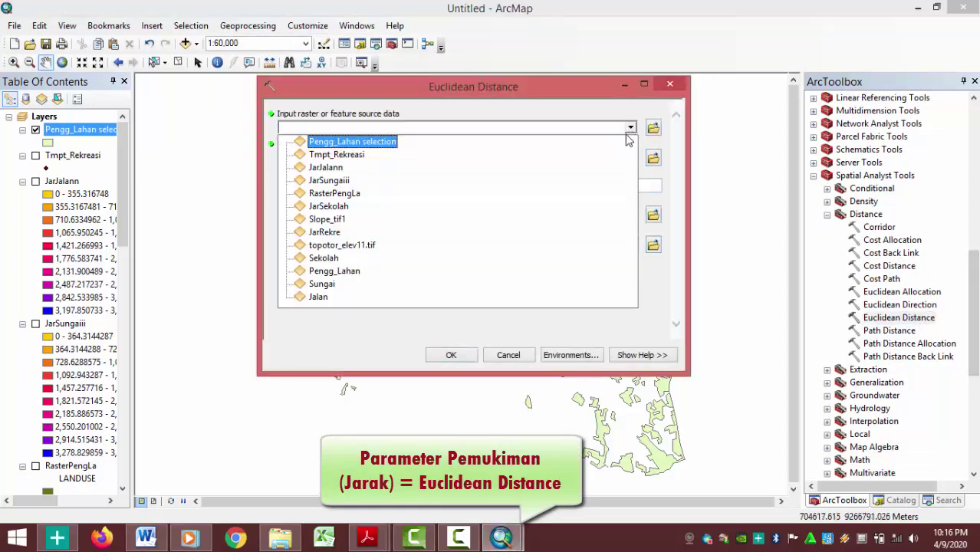
{"action": "left_click", "coordinate": [373, 144]}
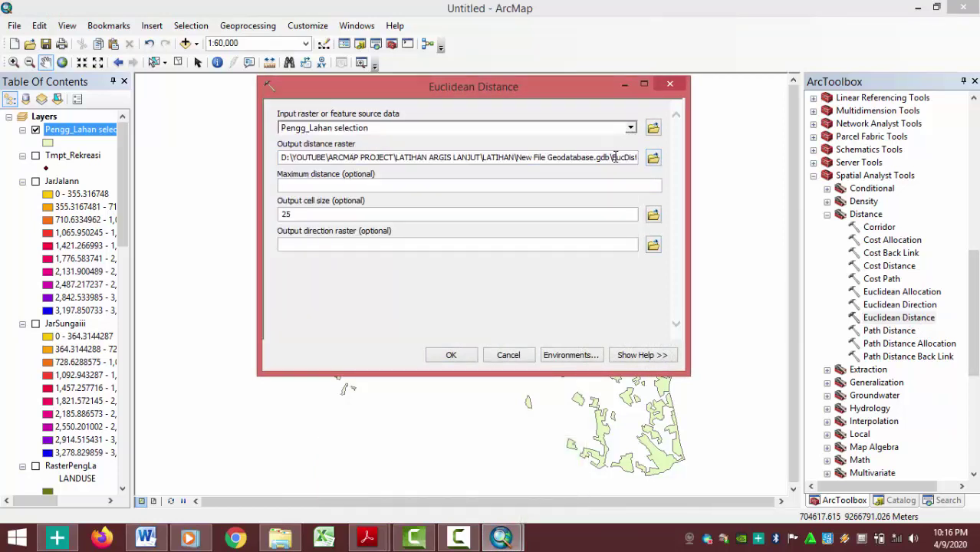
{"action": "left_click_drag", "start_coordinate": [615, 156], "coordinate": [693, 169]}
{"action": "type", "text": "J"}
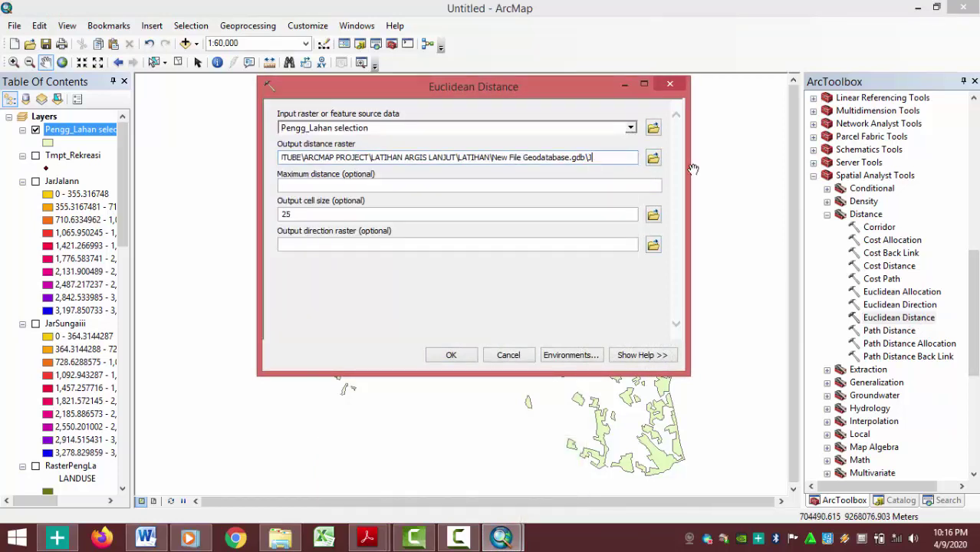
{"action": "type", "text": "arPem"}
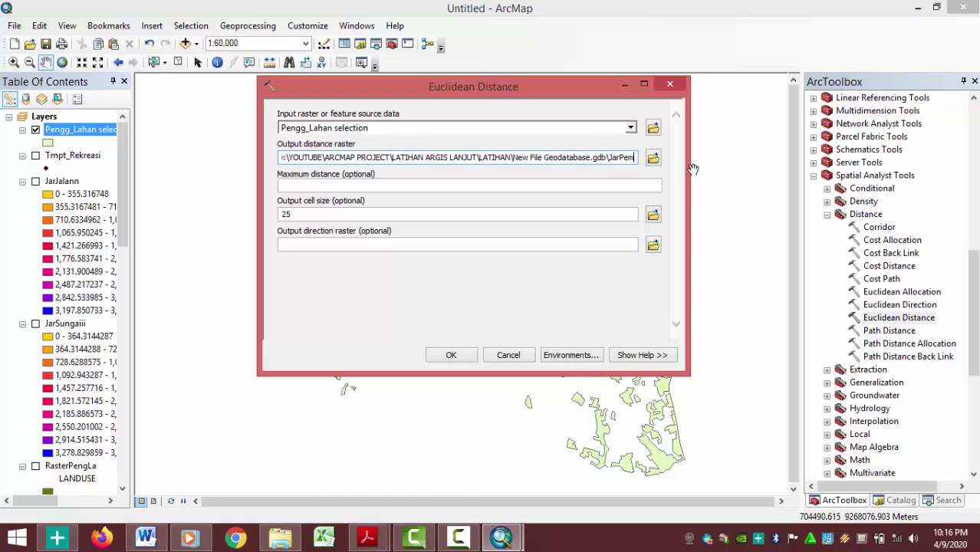
{"action": "type", "text": "uk"}
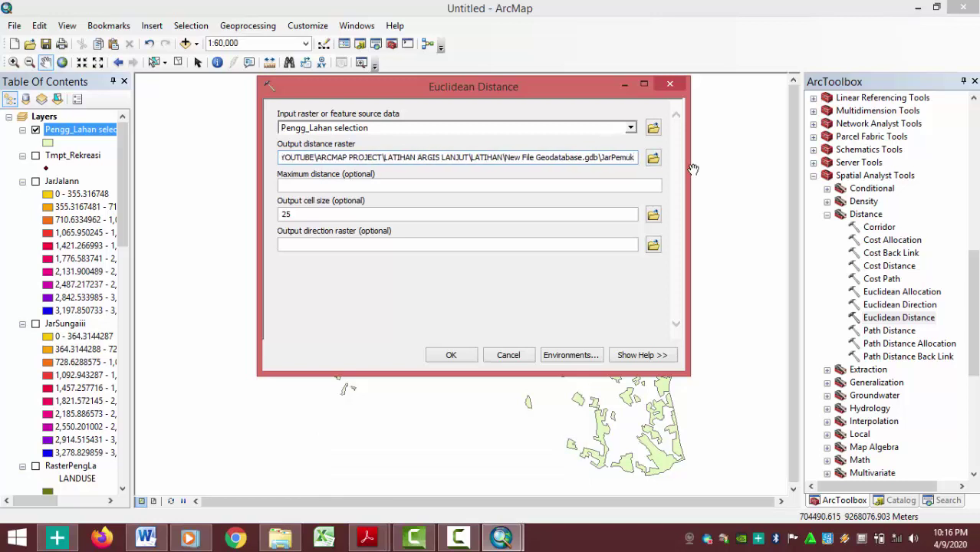
{"action": "type", "text": "im"}
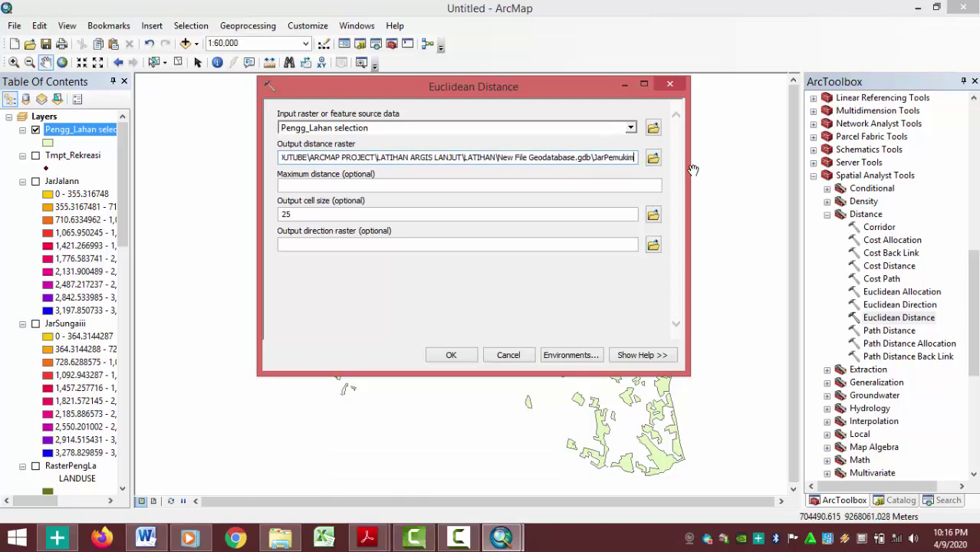
{"action": "left_click", "coordinate": [458, 358]}
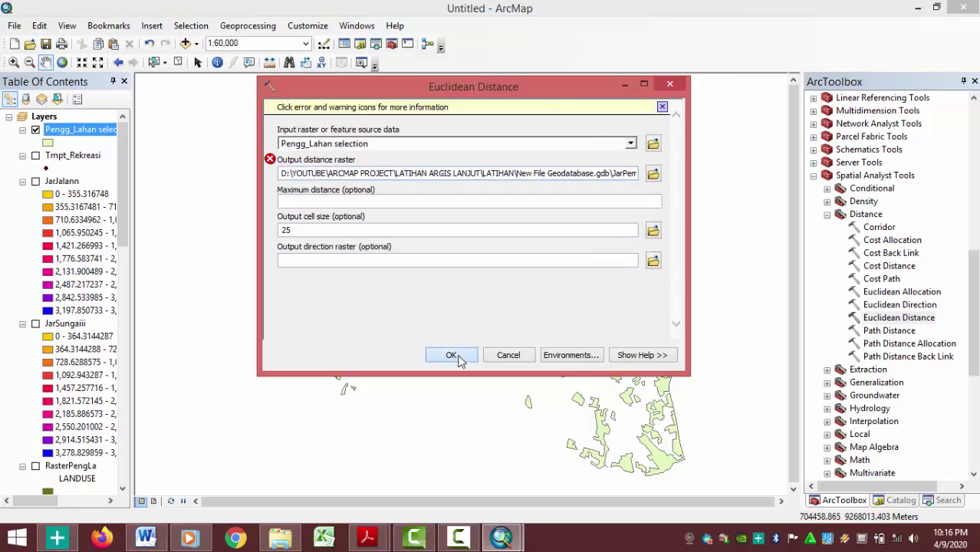
- Correct the output distance raster's name to JarPermukim and run the Euclidean Distance tool
{"action": "left_click", "coordinate": [630, 326]}
{"action": "left_click_drag", "start_coordinate": [627, 172], "coordinate": [647, 175]}
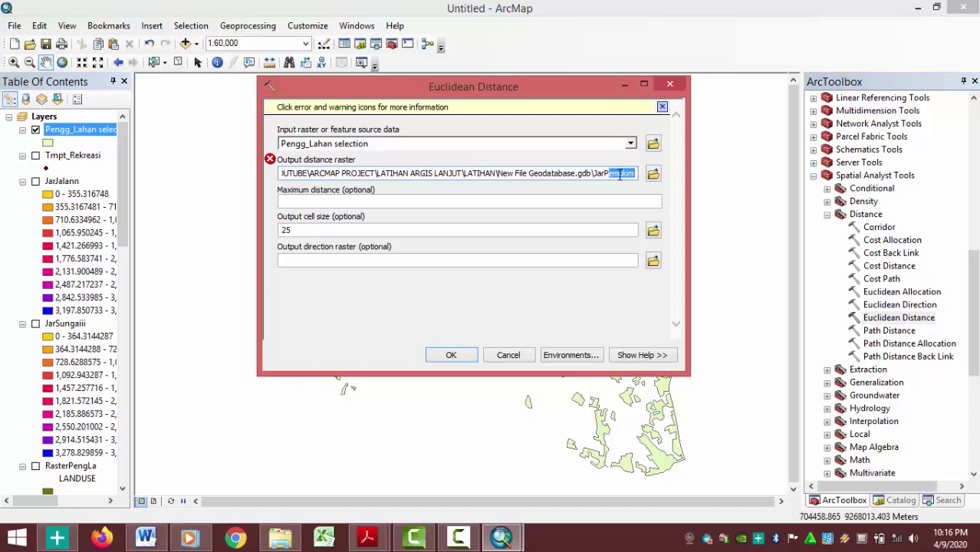
{"action": "left_click", "coordinate": [616, 175]}
{"action": "left_click", "coordinate": [473, 353]}
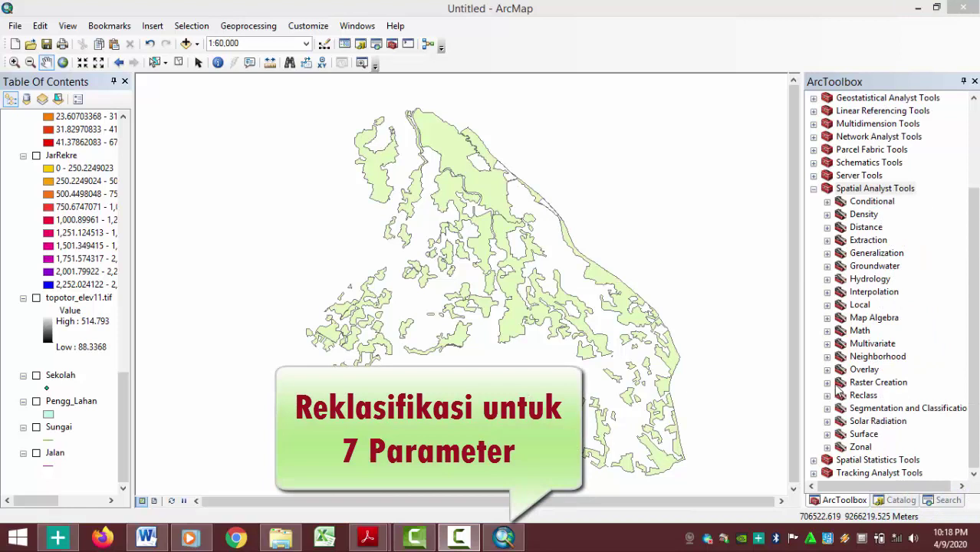
- Open the Reclassify tool from the Spatial Analyst Reclass toolset and set JarRekre as the input raster
{"action": "left_click", "coordinate": [827, 395]}
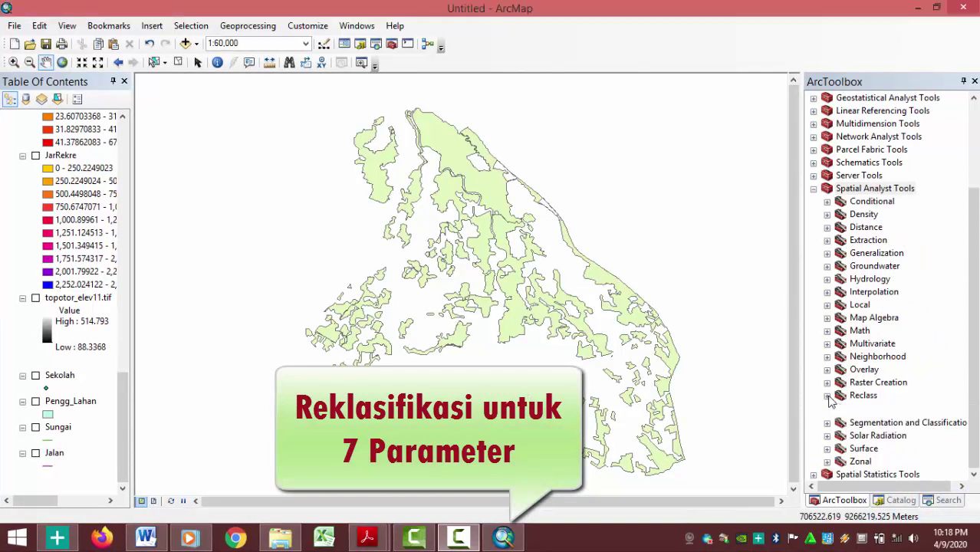
{"action": "left_click_drag", "start_coordinate": [977, 310], "coordinate": [977, 359]}
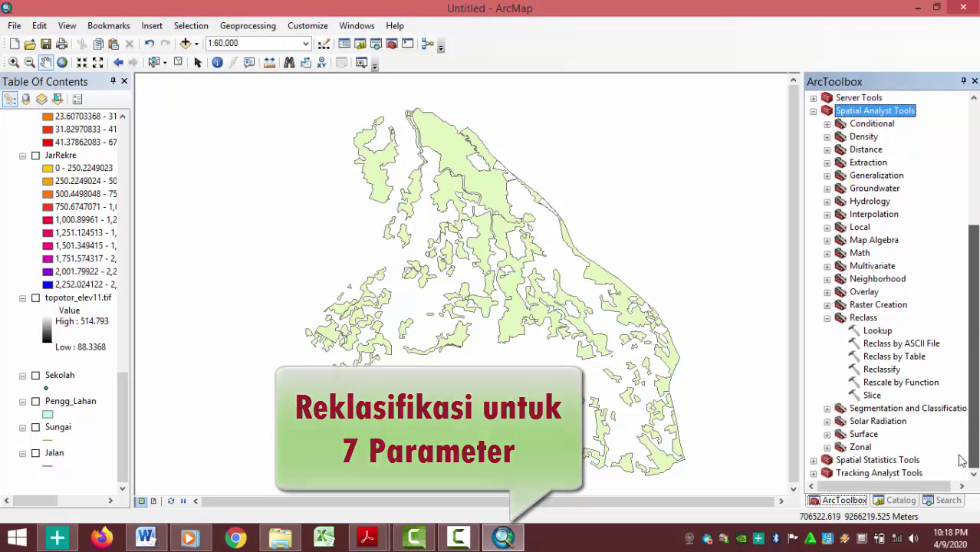
{"action": "left_click", "coordinate": [882, 370]}
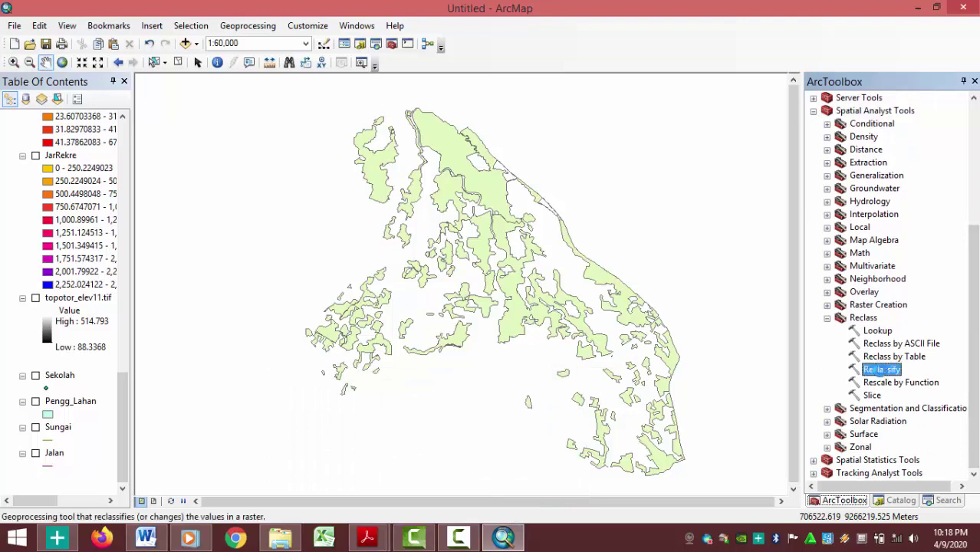
{"action": "double_click", "coordinate": [882, 370]}
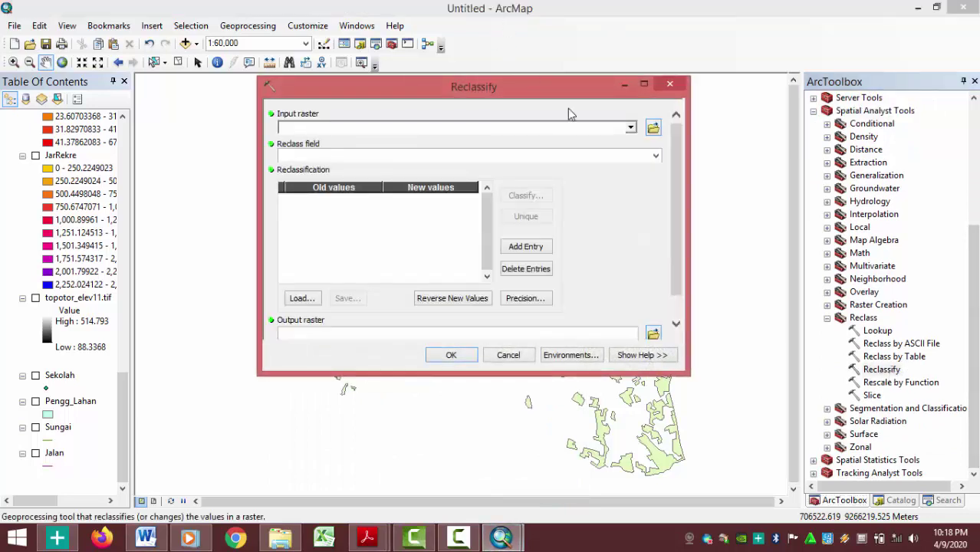
{"action": "left_click", "coordinate": [630, 128]}
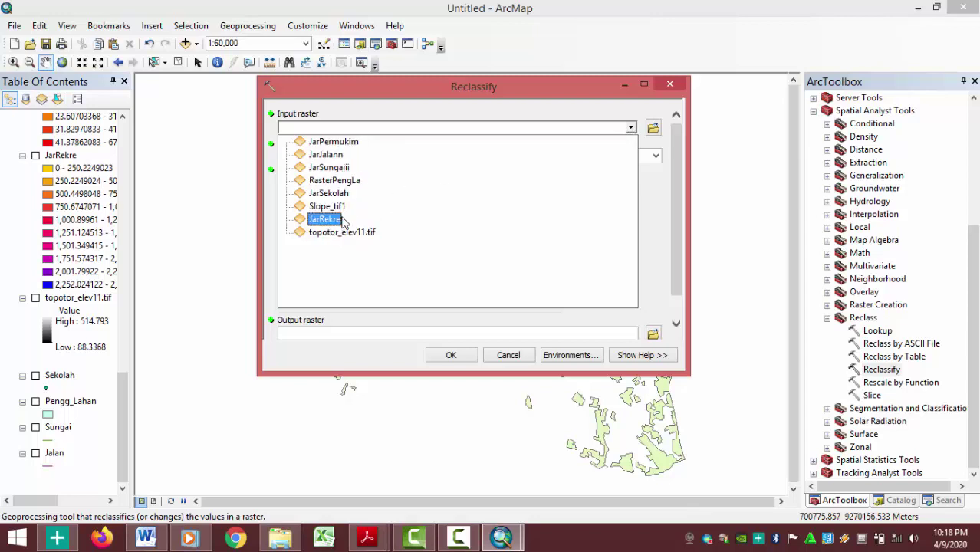
{"action": "left_click", "coordinate": [339, 220]}
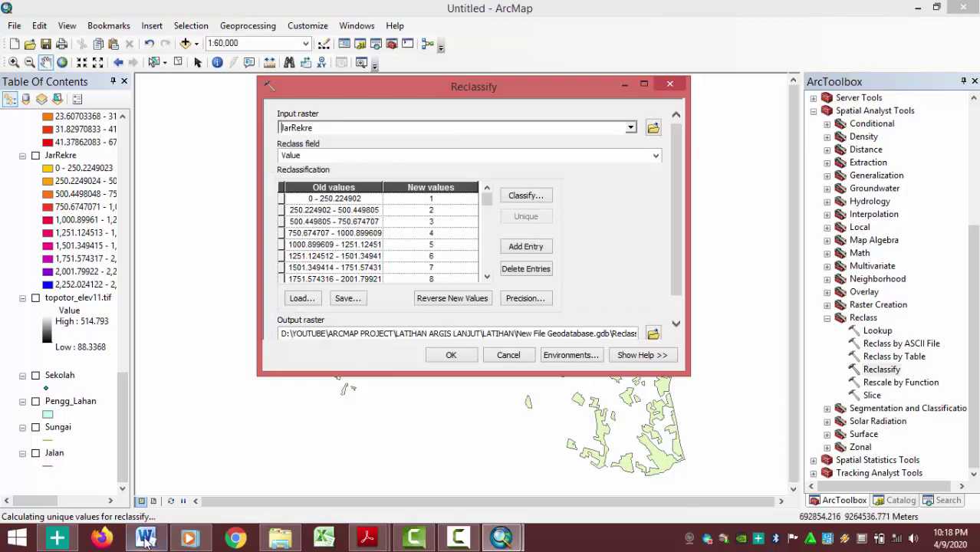
- Review the new-school criteria diagram in the Word document, and check the reclass field options for JarRekre in ArcMap
{"action": "left_click", "coordinate": [146, 537]}
{"action": "scroll", "coordinate": [223, 239], "scroll_direction": "up", "scroll_amount": 5}
{"action": "scroll", "coordinate": [223, 240], "scroll_direction": "up", "scroll_amount": 8}
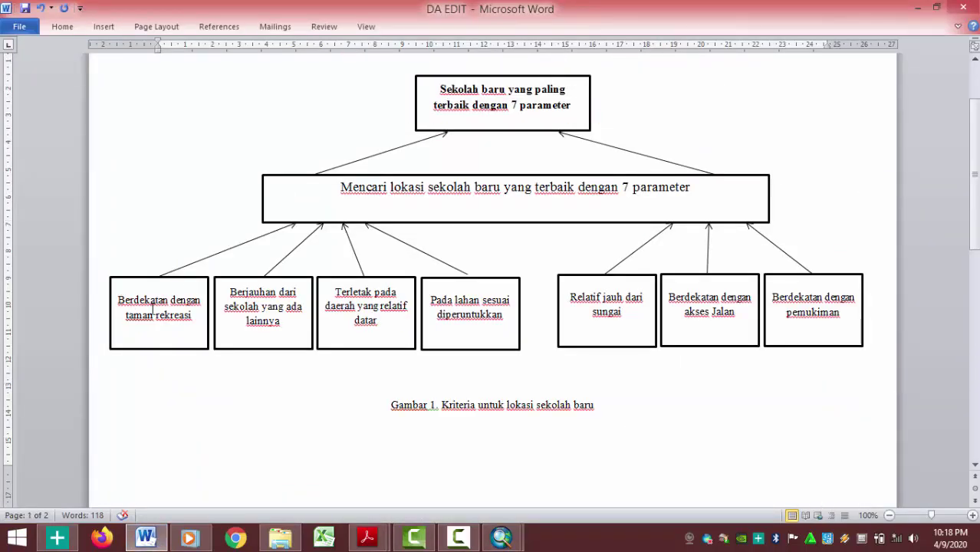
{"action": "left_click", "coordinate": [918, 7]}
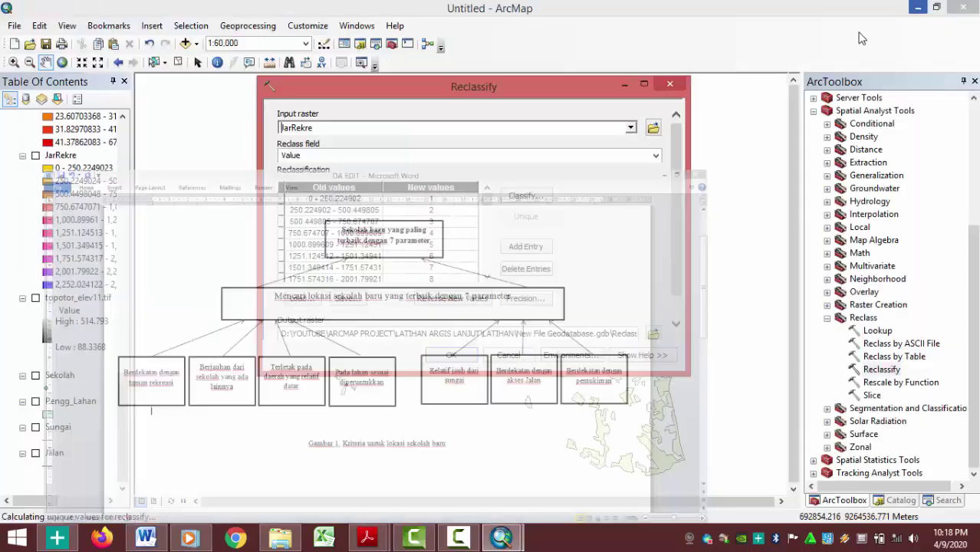
{"action": "left_click", "coordinate": [468, 156]}
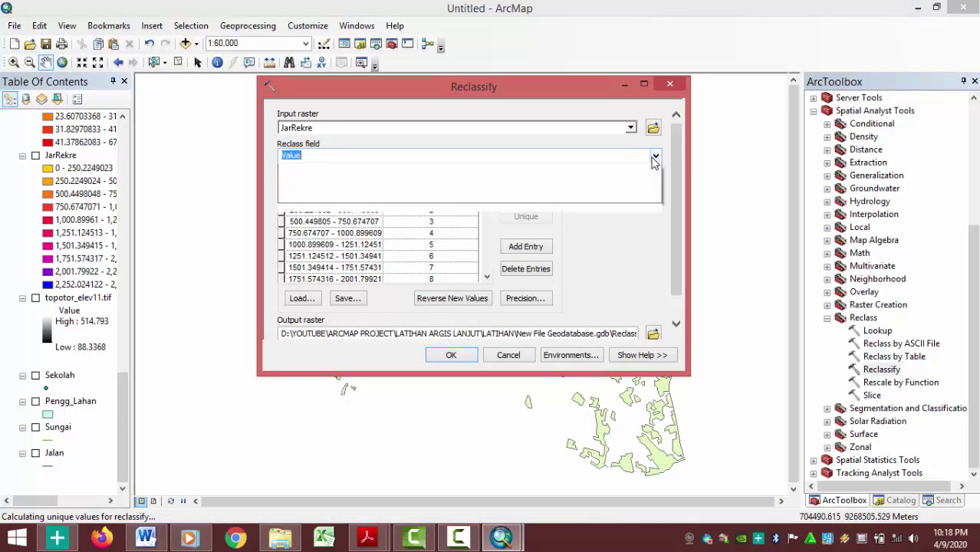
{"action": "left_click", "coordinate": [467, 157]}
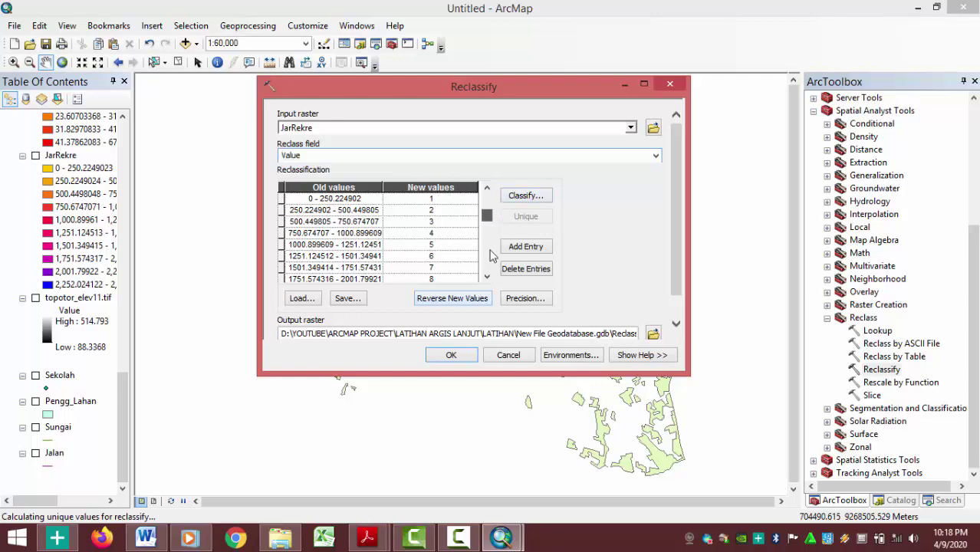
- Classify the JarRekre values with the Equal Interval method in 10 classes
{"action": "left_click_drag", "start_coordinate": [486, 201], "coordinate": [486, 263]}
{"action": "left_click", "coordinate": [529, 201]}
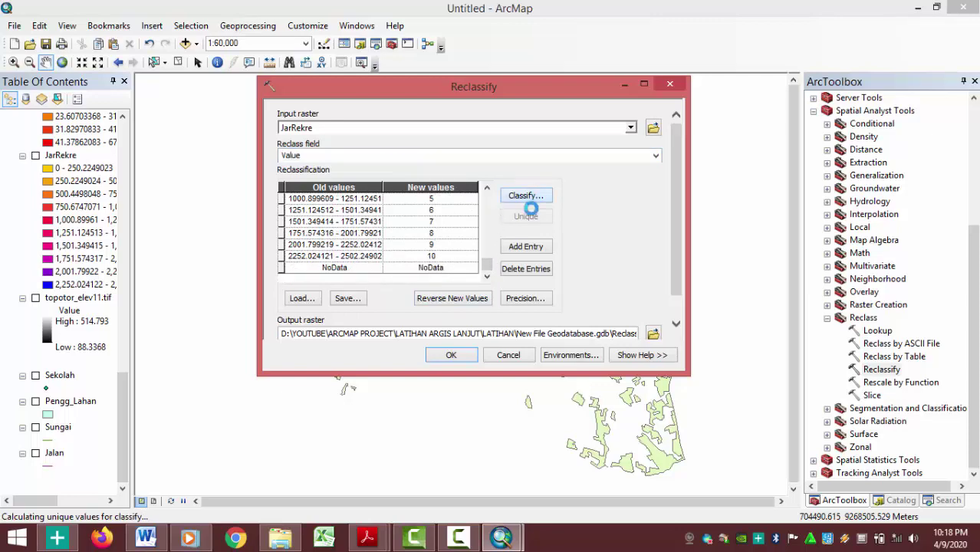
{"action": "left_click", "coordinate": [369, 91]}
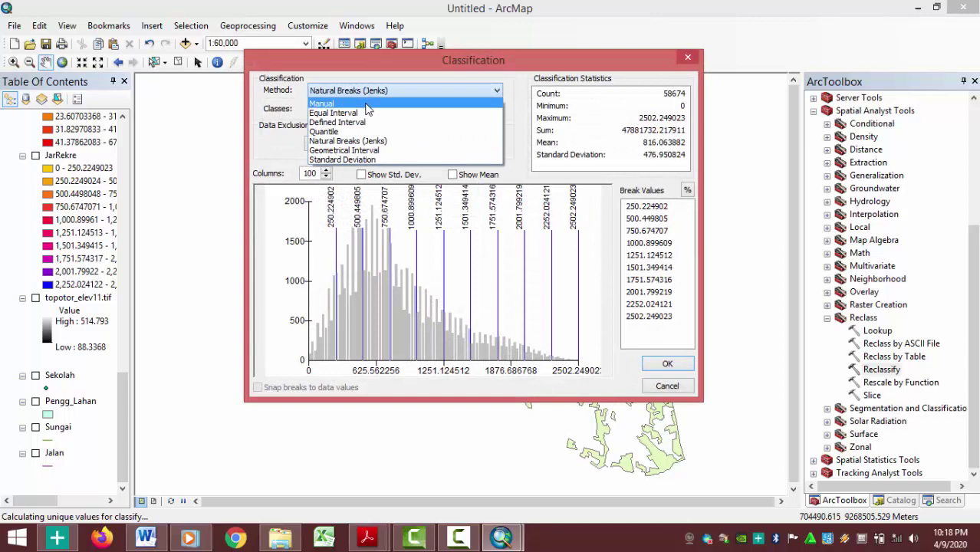
{"action": "left_click", "coordinate": [355, 112]}
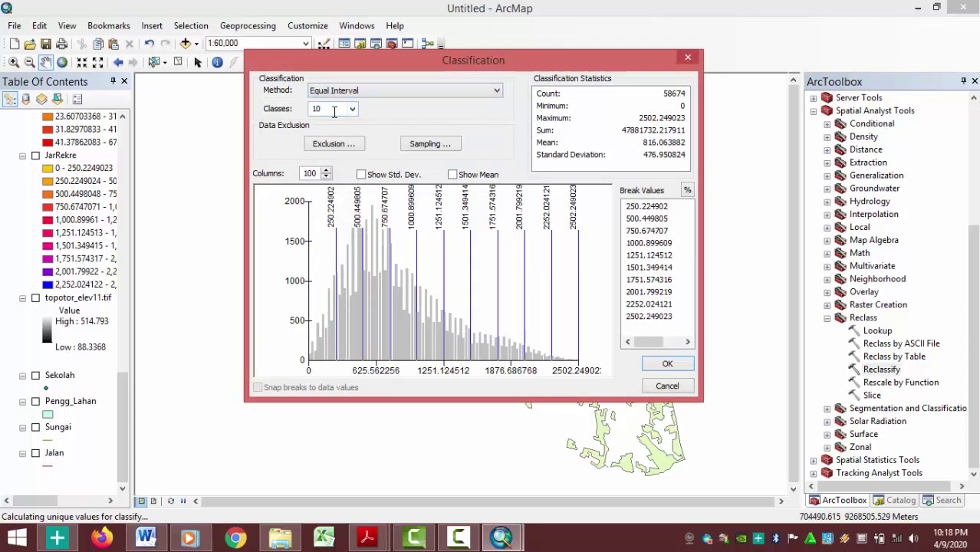
{"action": "left_click", "coordinate": [667, 363]}
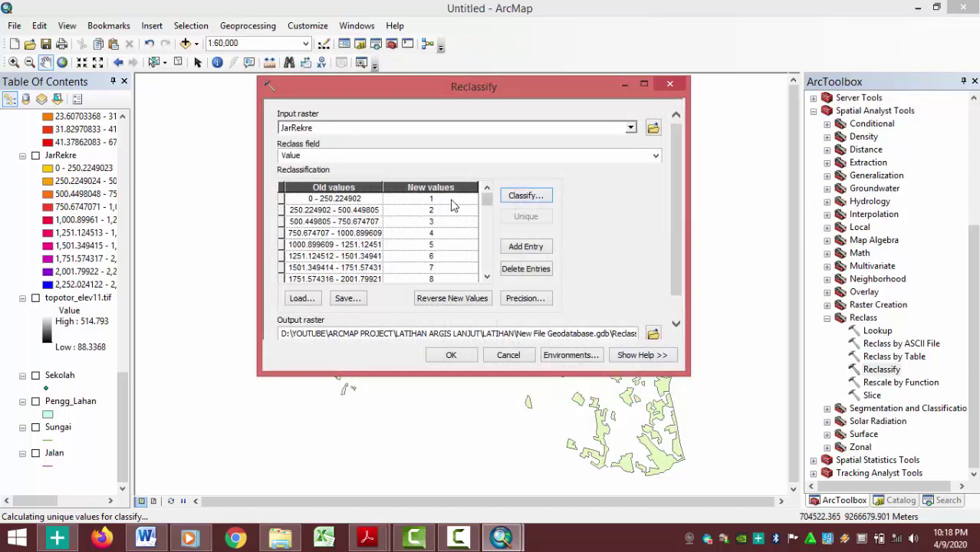
- Reverse the new values for JarRekre, name the output raster Reclass_JarRekree and run the reclassification
{"action": "left_click", "coordinate": [451, 306]}
{"action": "left_click_drag", "start_coordinate": [615, 332], "coordinate": [669, 343]}
{"action": "left_click", "coordinate": [636, 335]}
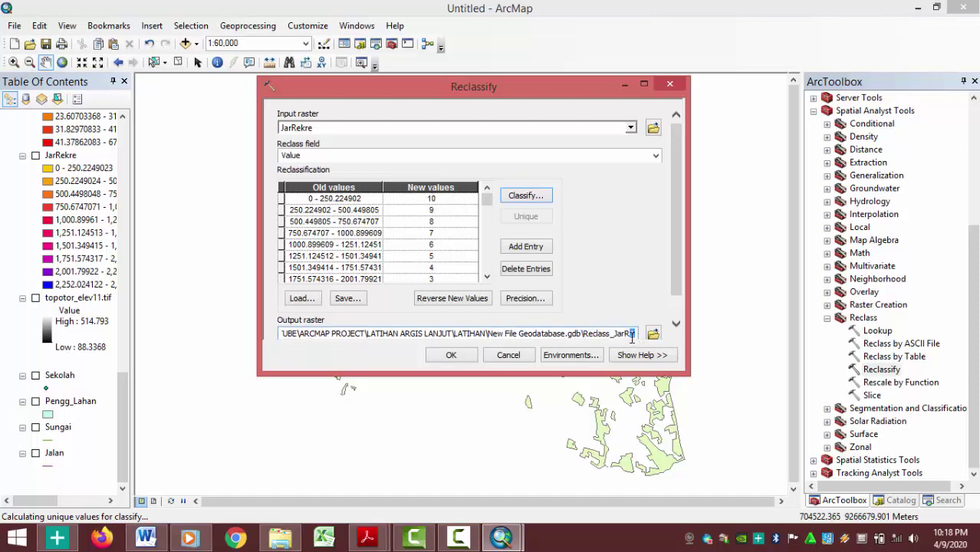
{"action": "type", "text": "ekre"}
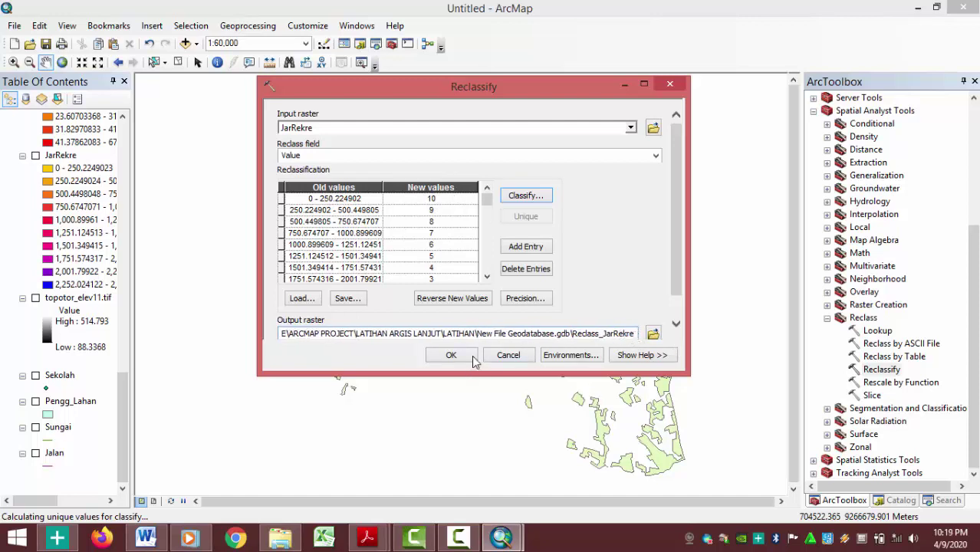
{"action": "type", "text": "e"}
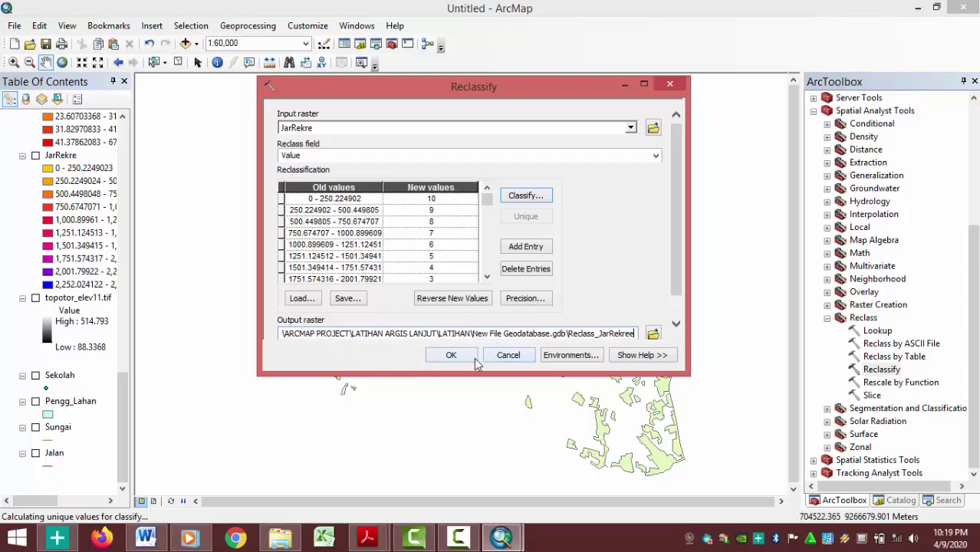
{"action": "left_click", "coordinate": [471, 357]}
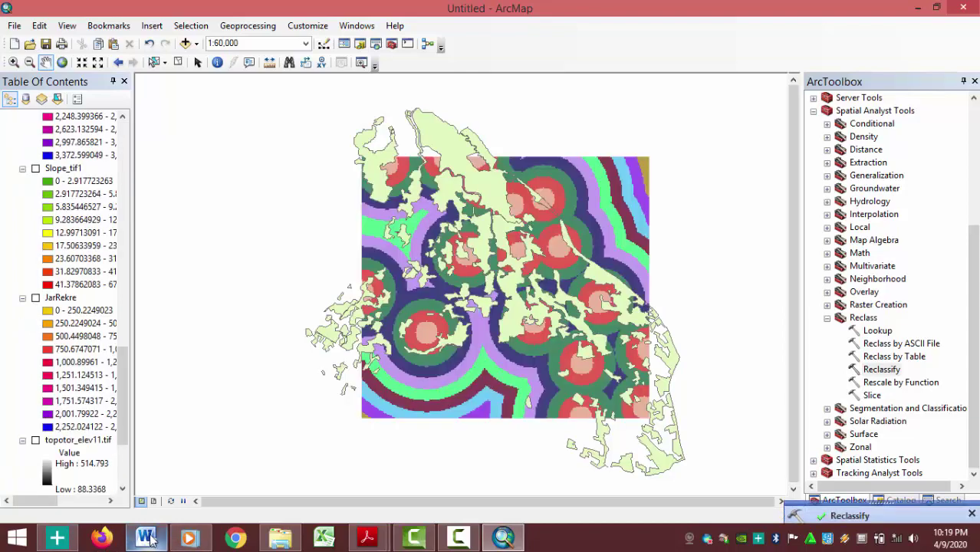
- Hide the Reclass_JarRekree and Pengg_Lahan selection layers on the map
{"action": "mouse_move", "coordinate": [151, 539]}
{"action": "left_click_drag", "start_coordinate": [124, 368], "coordinate": [124, 131]}
{"action": "left_click", "coordinate": [35, 181]}
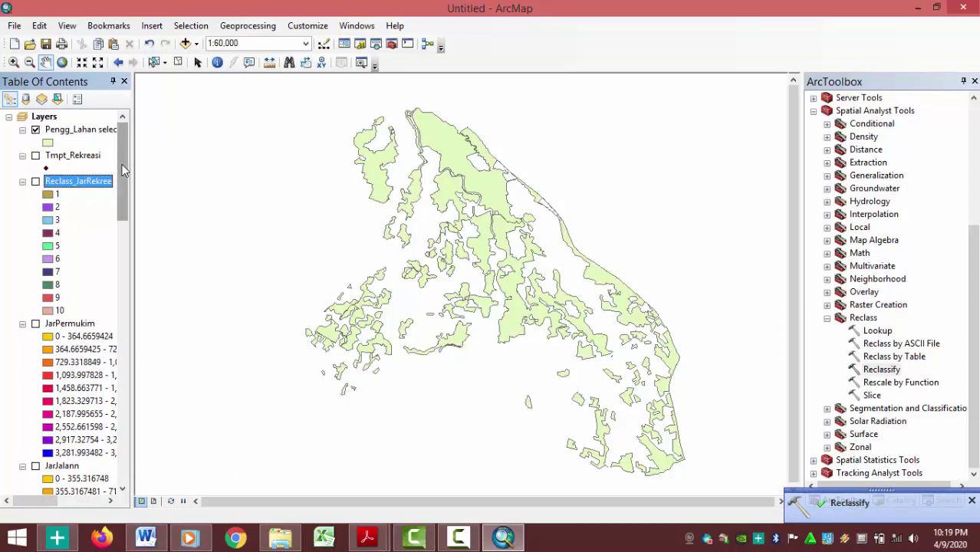
{"action": "left_click_drag", "start_coordinate": [124, 192], "coordinate": [140, 128]}
{"action": "left_click", "coordinate": [36, 130]}
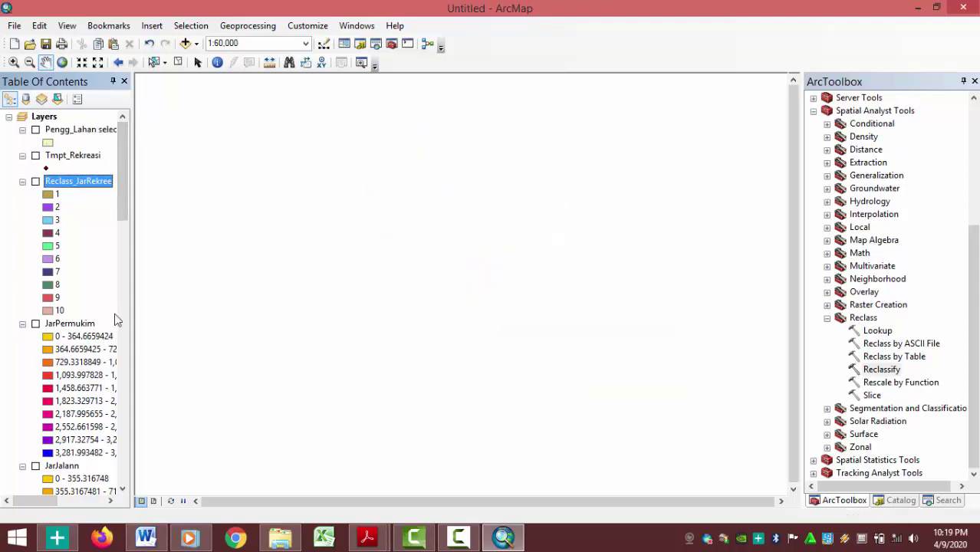
- Check the school criteria diagram in Word, and start Reclassify in ArcMap with JarSekolah as the input raster
{"action": "mouse_move", "coordinate": [146, 537]}
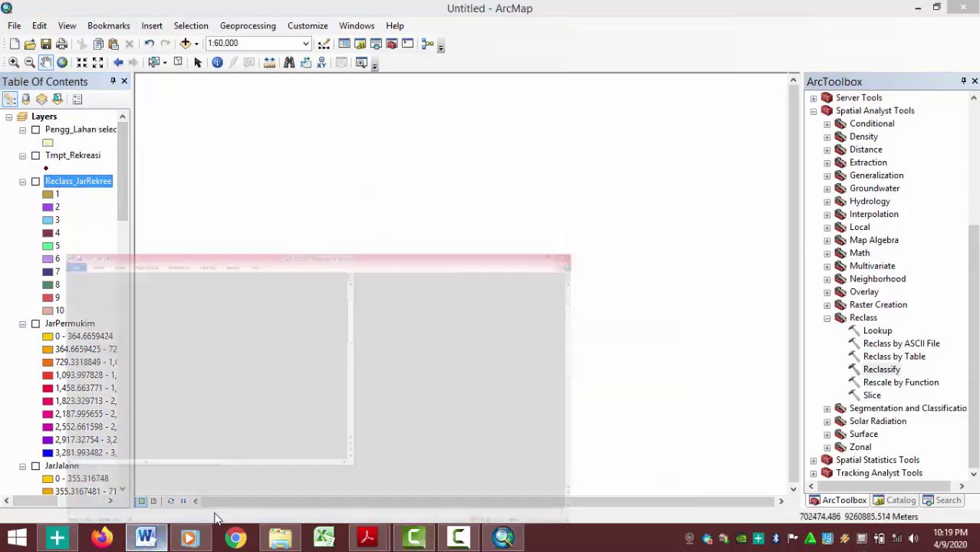
{"action": "left_click", "coordinate": [215, 516]}
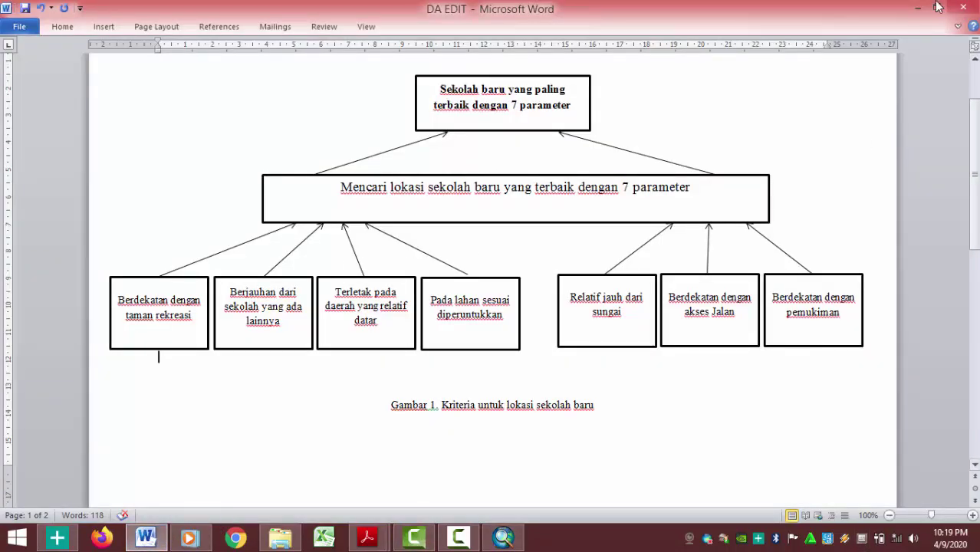
{"action": "left_click", "coordinate": [918, 8]}
{"action": "double_click", "coordinate": [881, 369]}
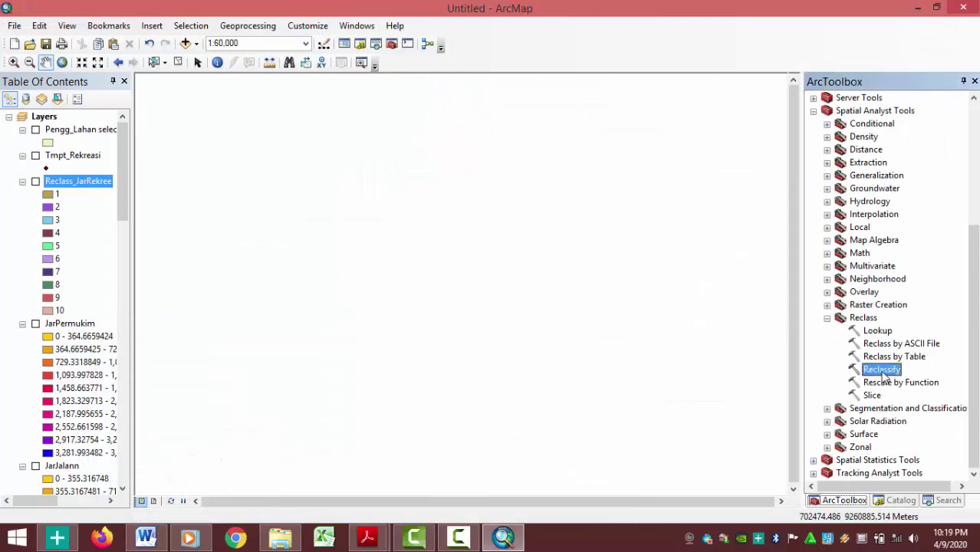
{"action": "left_click", "coordinate": [632, 129]}
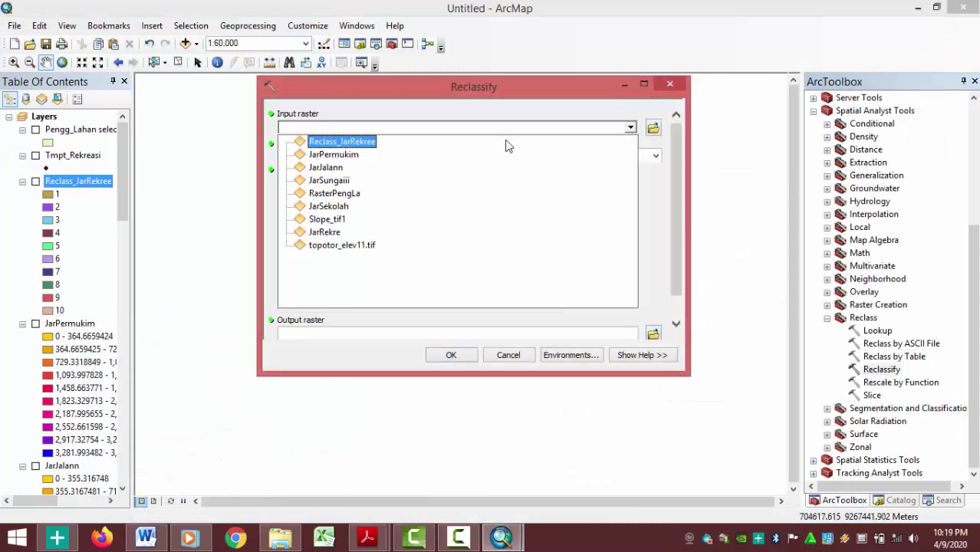
{"action": "left_click", "coordinate": [353, 206]}
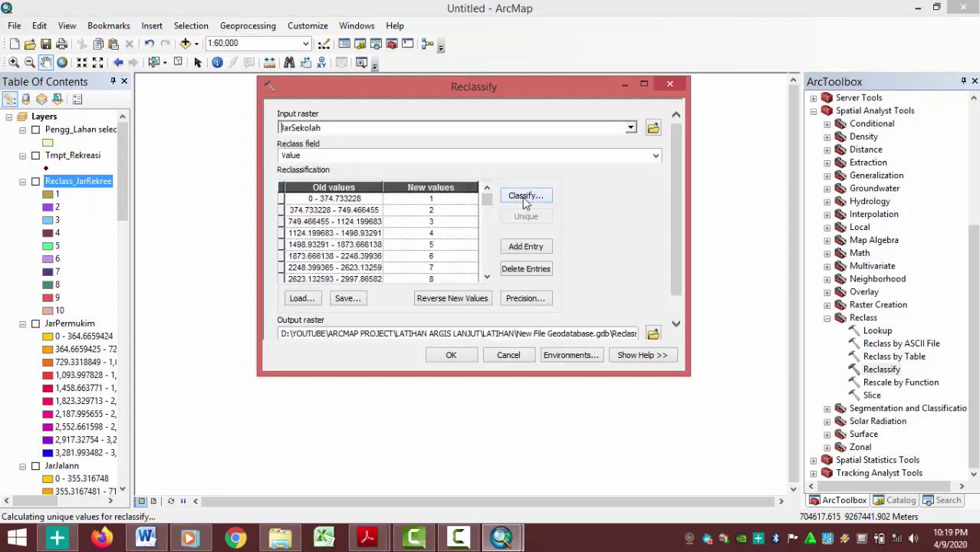
- Classify the JarSekolah values with the Equal Interval method in 10 classes
{"action": "left_click", "coordinate": [524, 196]}
{"action": "left_click", "coordinate": [376, 91]}
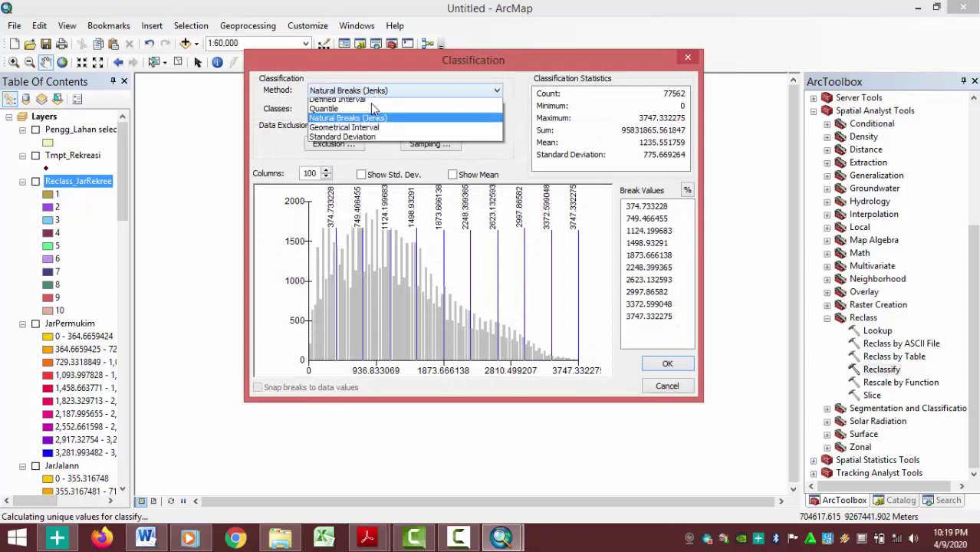
{"action": "scroll", "coordinate": [374, 110], "scroll_direction": "up", "scroll_amount": 1}
{"action": "left_click", "coordinate": [341, 108]}
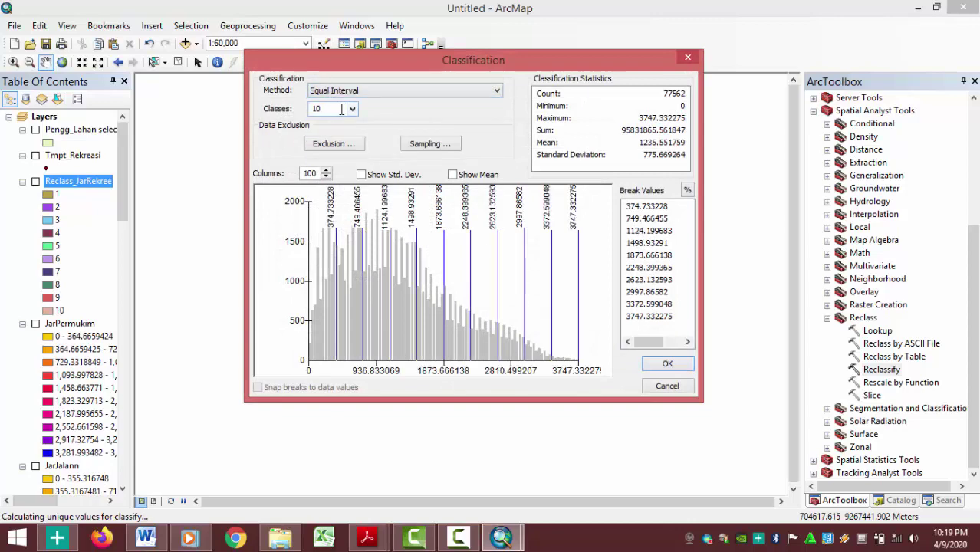
{"action": "left_click", "coordinate": [664, 365]}
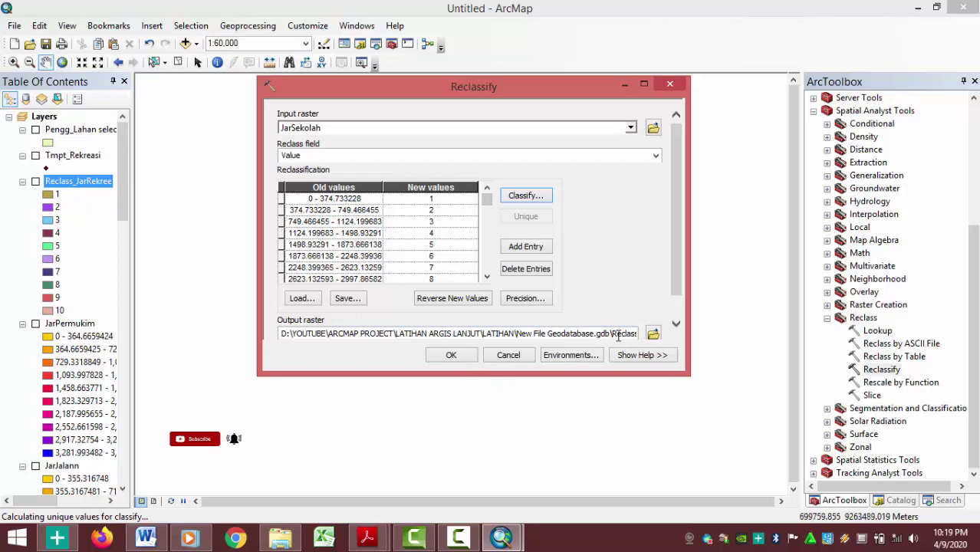
- Name the output raster Reclass_JarSekols and run the reclassification of JarSekolah
{"action": "left_click", "coordinate": [633, 333]}
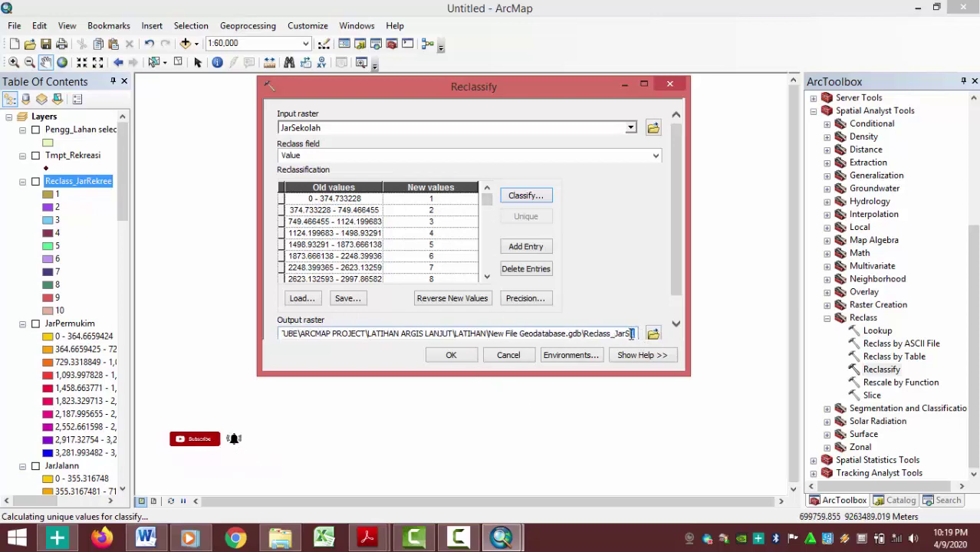
{"action": "key", "text": "BackSpace"}
{"action": "type", "text": "ekols"}
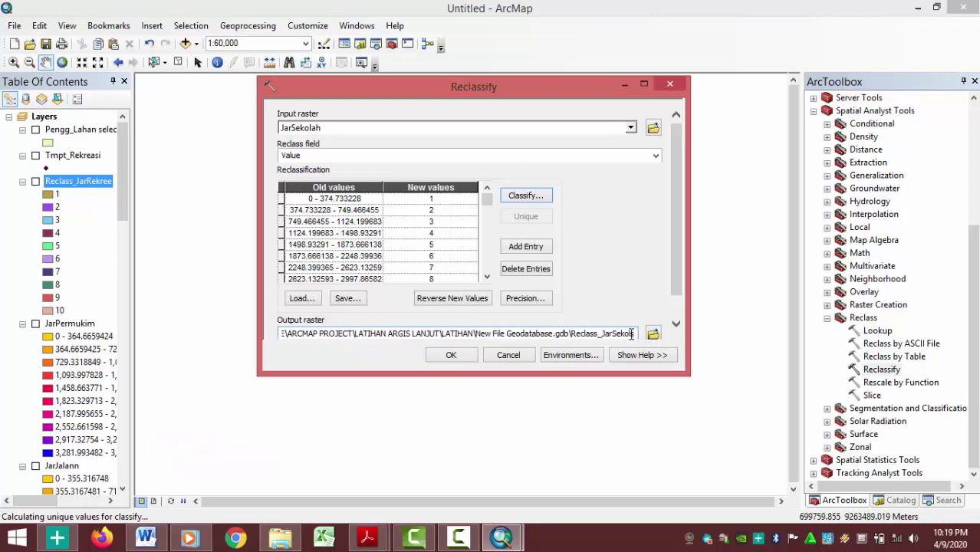
{"action": "left_click", "coordinate": [451, 355]}
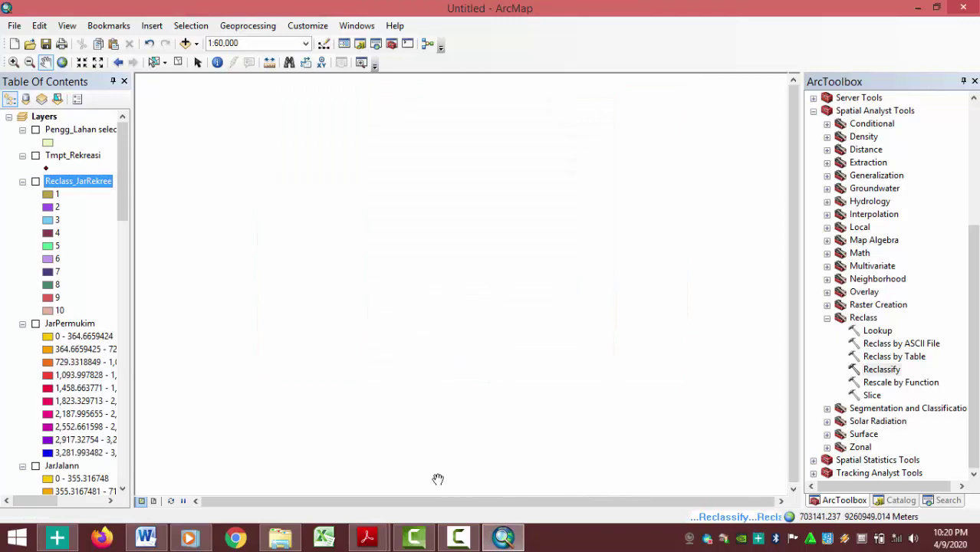
- Check the slope criterion in the school criteria diagram in Word, and return to ArcMap
{"action": "left_click", "coordinate": [146, 537]}
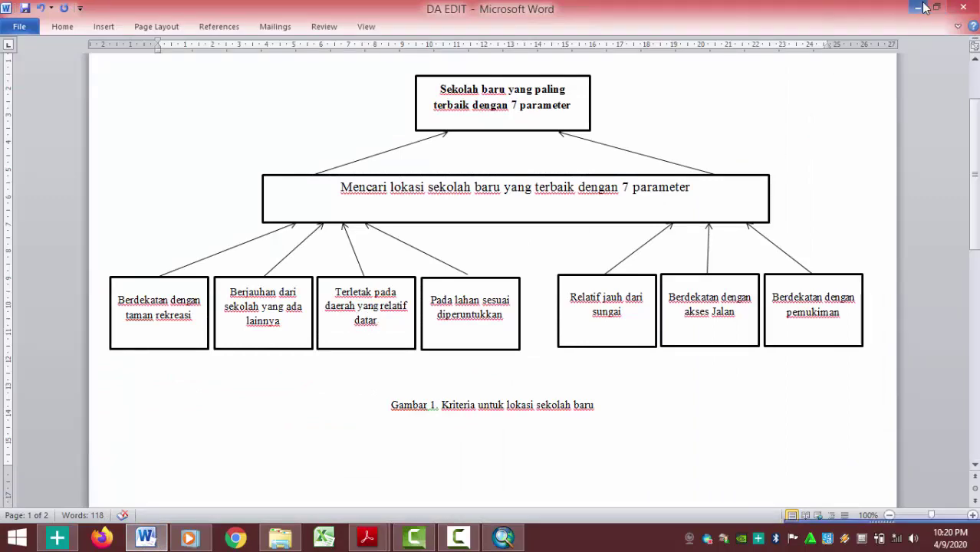
{"action": "key", "text": "alt+Tab"}
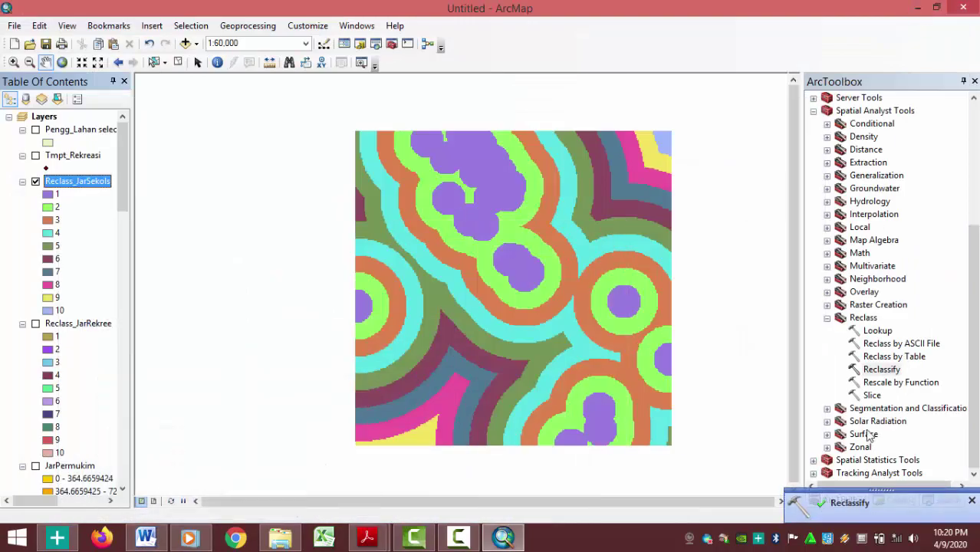
{"action": "double_click", "coordinate": [882, 370]}
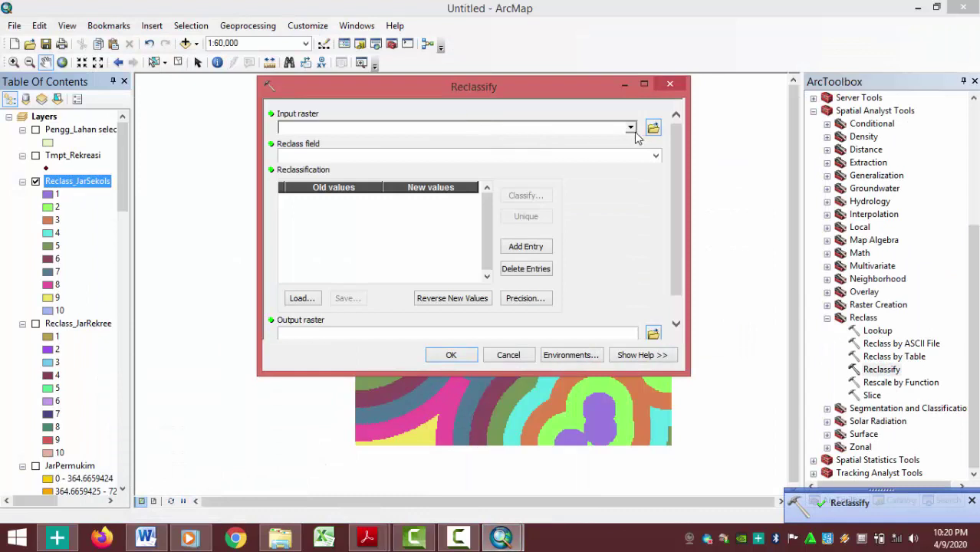
{"action": "left_click", "coordinate": [631, 129]}
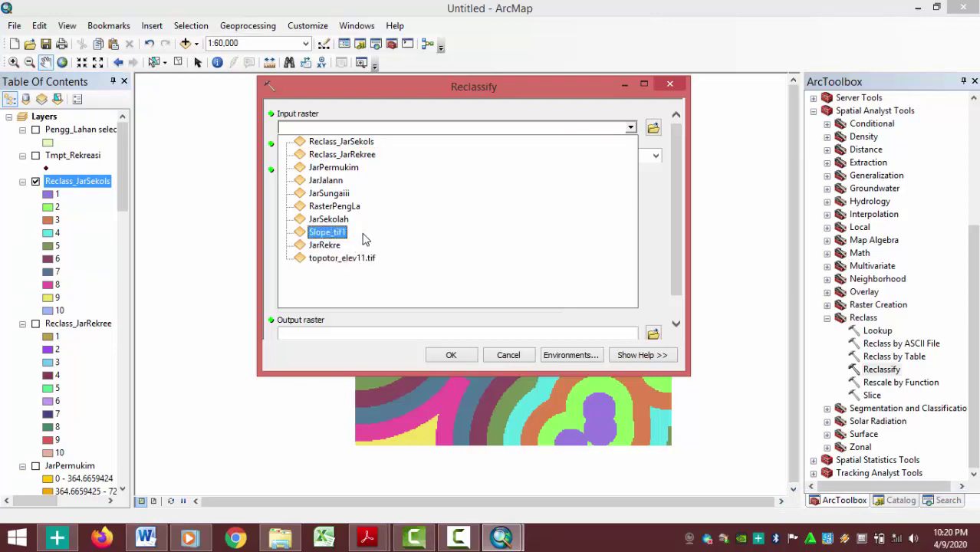
{"action": "left_click", "coordinate": [329, 231]}
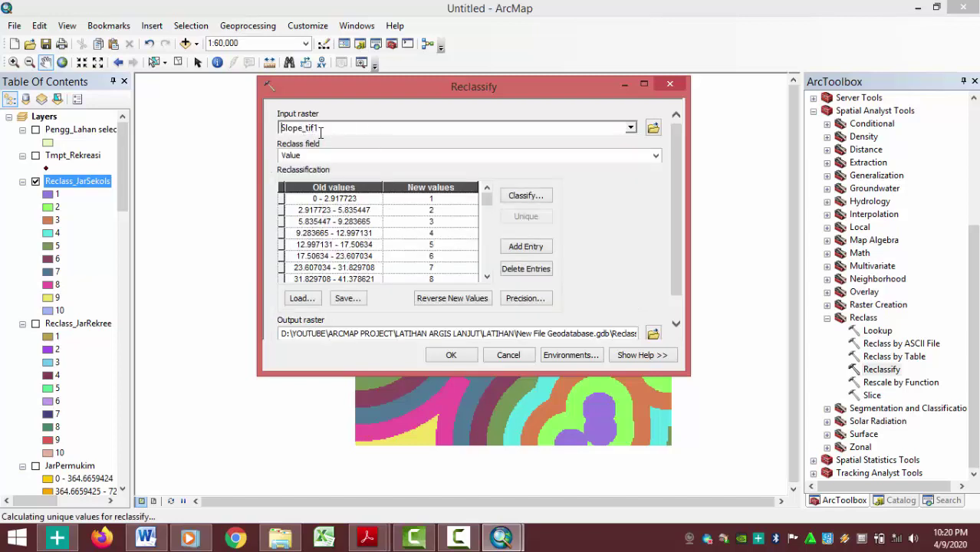
{"action": "left_click", "coordinate": [669, 83]}
- Rename the Slope_tif1 layer to Lerengg and leave it hidden on the map
{"action": "left_click_drag", "start_coordinate": [118, 157], "coordinate": [158, 399]}
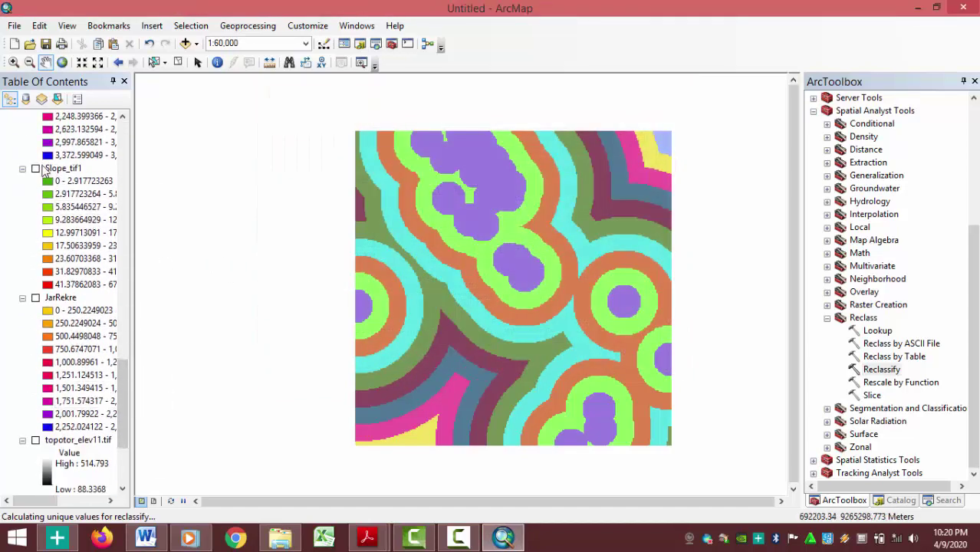
{"action": "left_click", "coordinate": [37, 169]}
{"action": "left_click", "coordinate": [36, 168]}
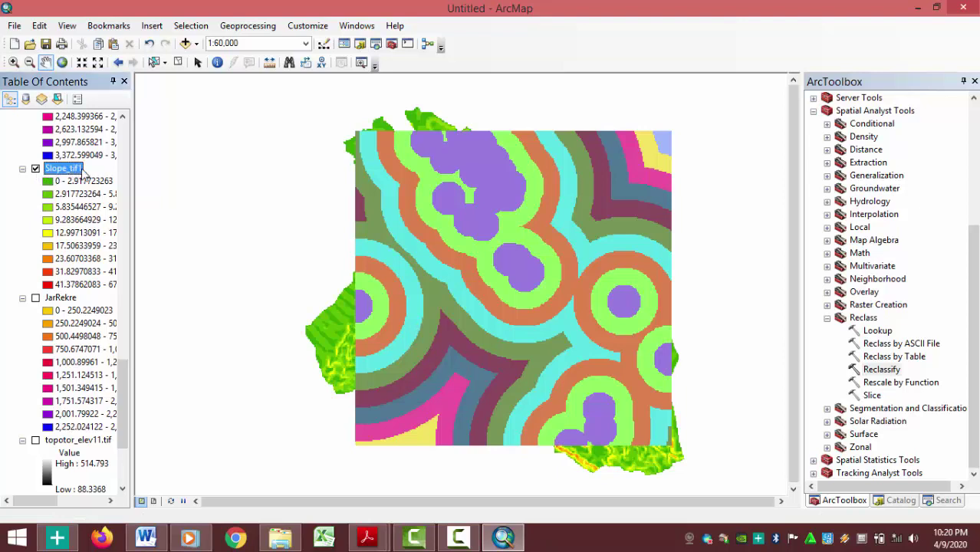
{"action": "left_click", "coordinate": [85, 168]}
{"action": "type", "text": "Leren"}
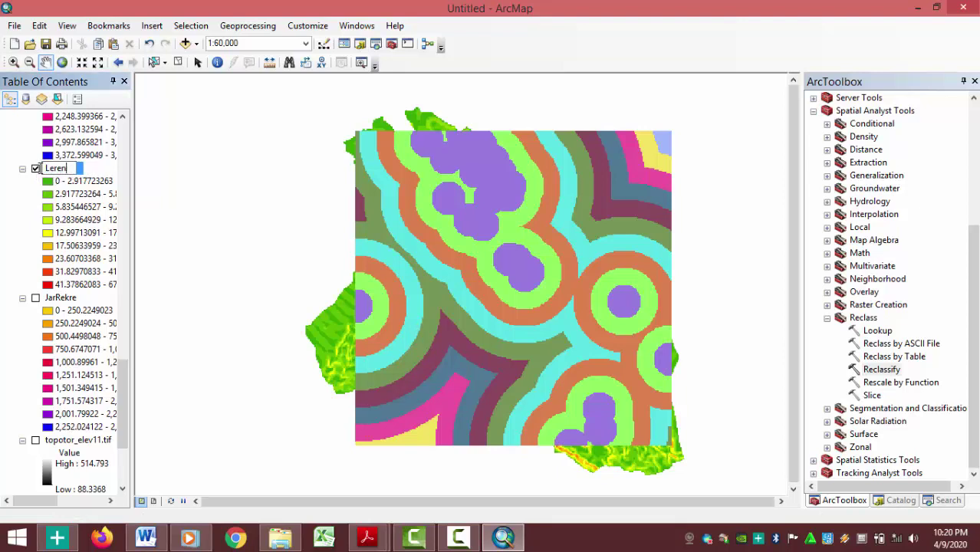
{"action": "type", "text": "gg"}
{"action": "left_click_drag", "start_coordinate": [197, 221], "coordinate": [461, 282]}
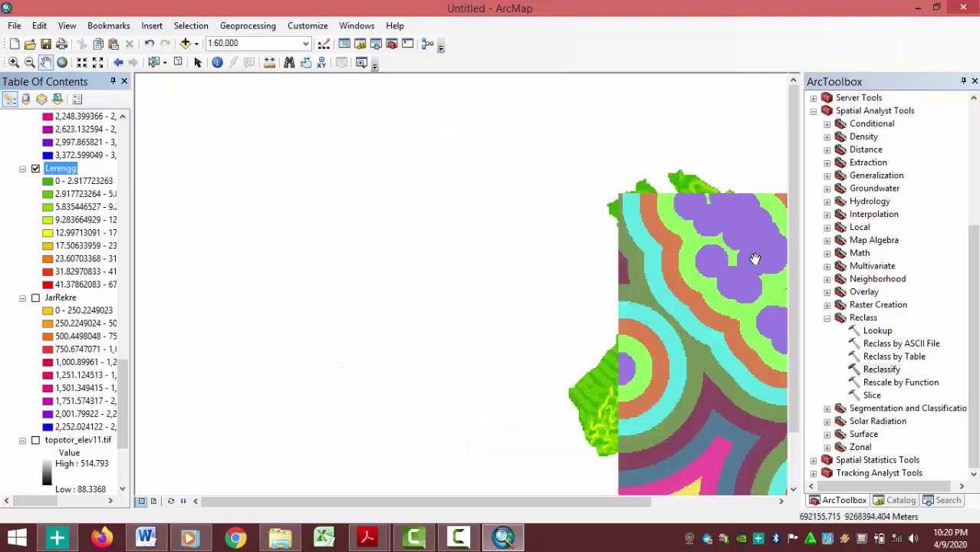
{"action": "left_click_drag", "start_coordinate": [632, 264], "coordinate": [324, 210]}
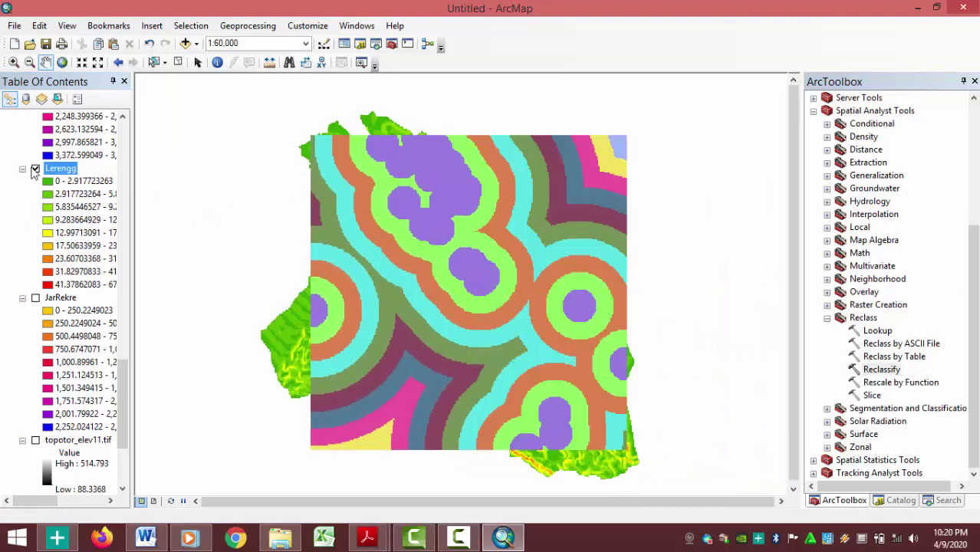
{"action": "left_click", "coordinate": [36, 169]}
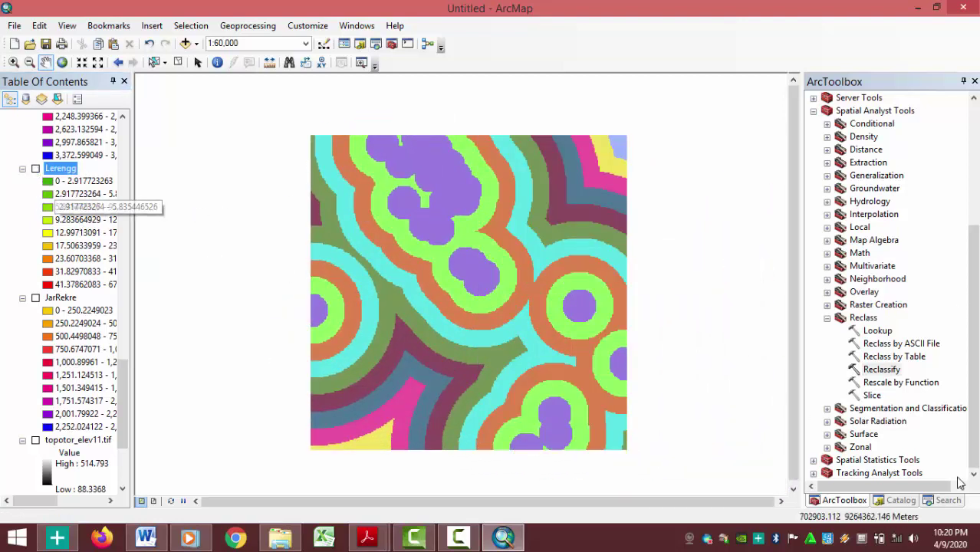
- Start Reclassify with Lerengg as the input raster
{"action": "left_click", "coordinate": [882, 370]}
{"action": "double_click", "coordinate": [882, 369]}
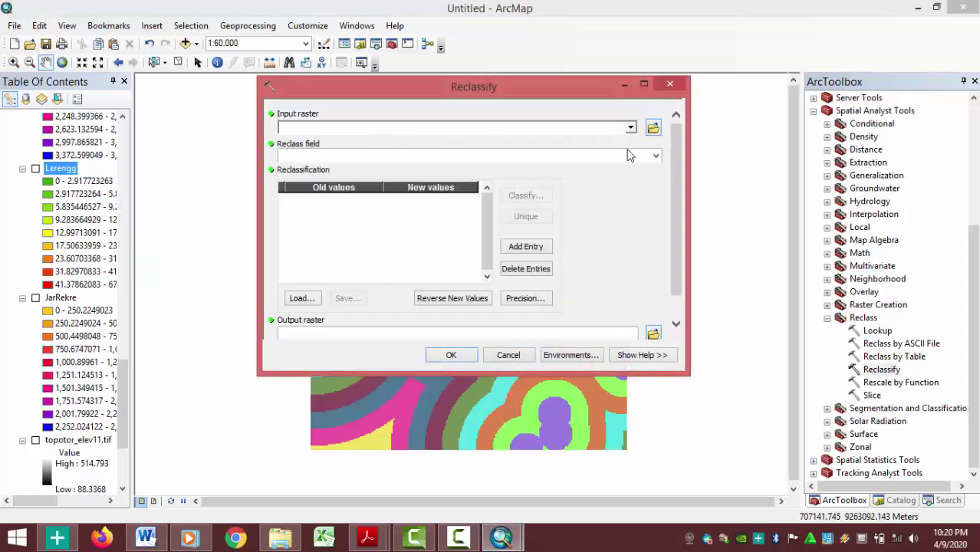
{"action": "left_click", "coordinate": [631, 127]}
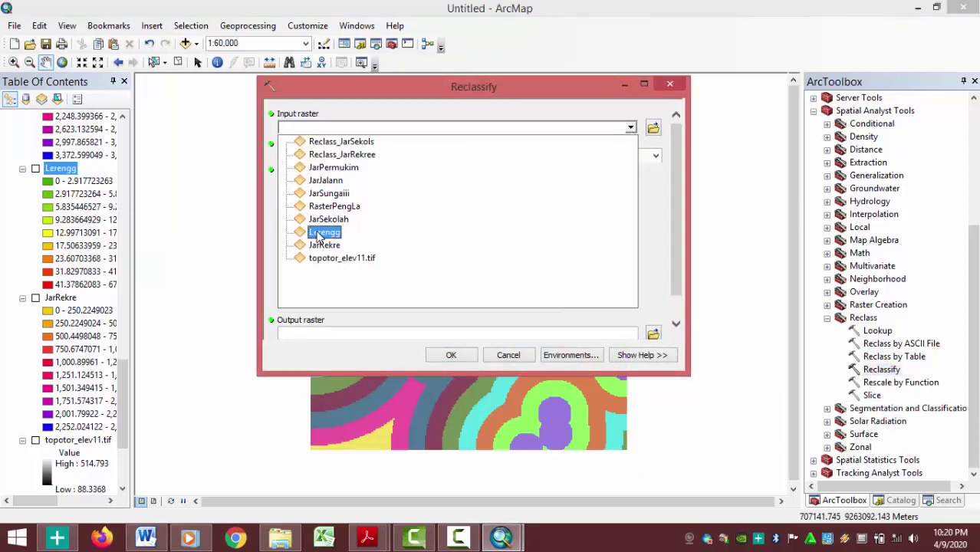
{"action": "left_click", "coordinate": [321, 236]}
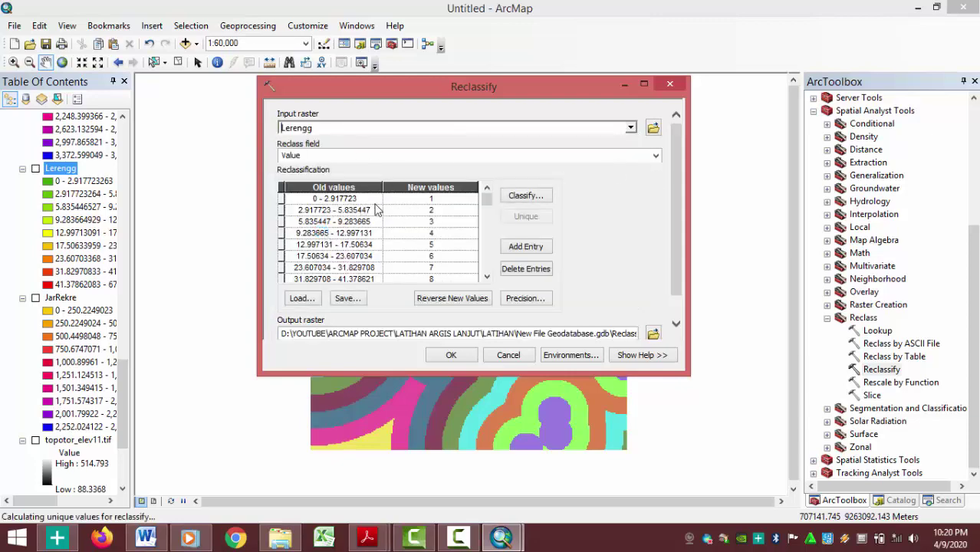
- Classify the Lerengg values with the Equal Interval method in 10 classes, and reverse the new values
{"action": "left_click", "coordinate": [526, 197]}
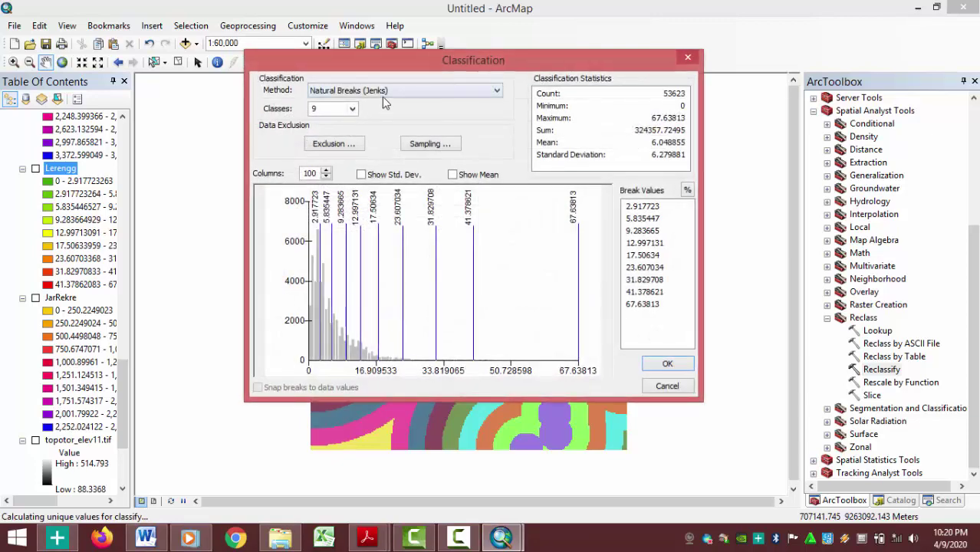
{"action": "left_click", "coordinate": [347, 90]}
{"action": "left_click", "coordinate": [345, 114]}
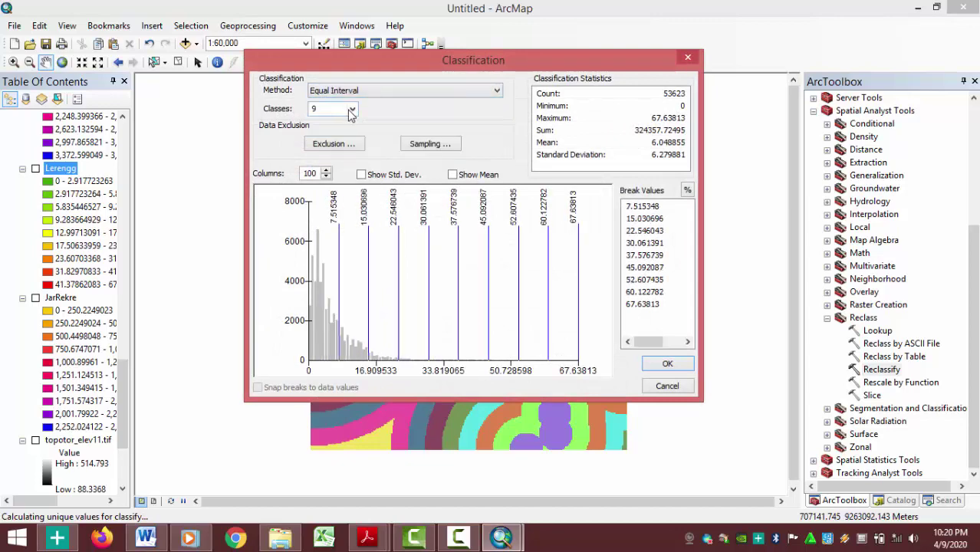
{"action": "left_click", "coordinate": [351, 108]}
{"action": "left_click", "coordinate": [316, 190]}
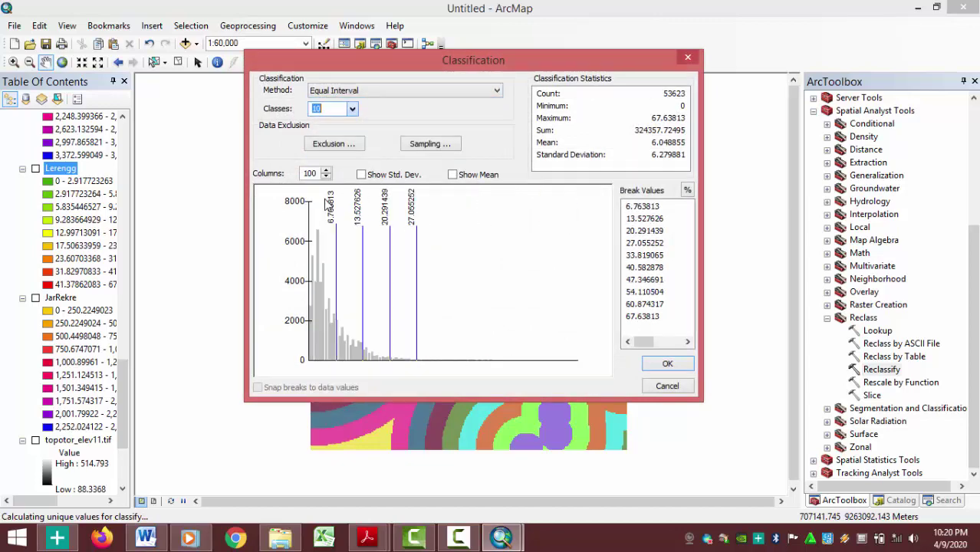
{"action": "left_click", "coordinate": [668, 364]}
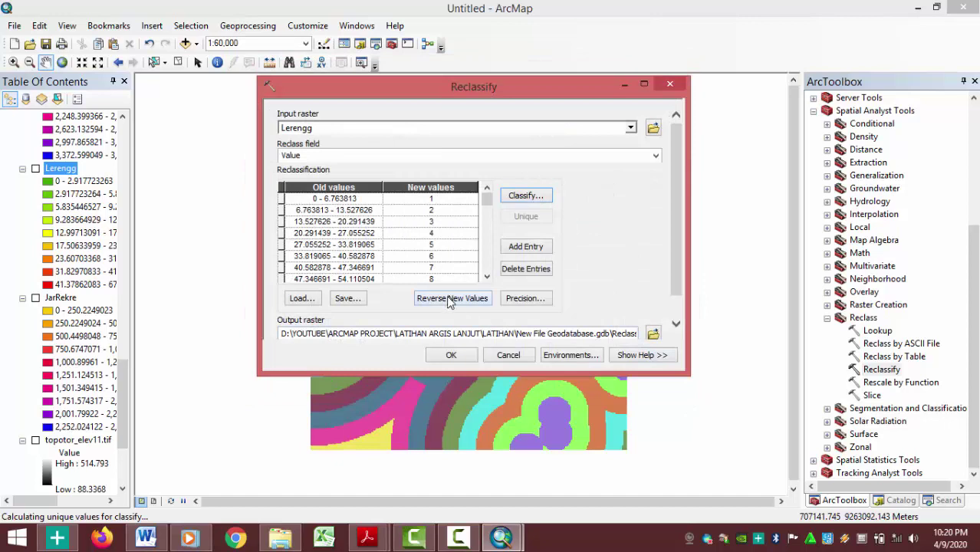
{"action": "left_click", "coordinate": [451, 299]}
- Name the output raster Reclass_Lereng and run the reclassification of Lerengg
{"action": "left_click_drag", "start_coordinate": [635, 333], "coordinate": [599, 334]}
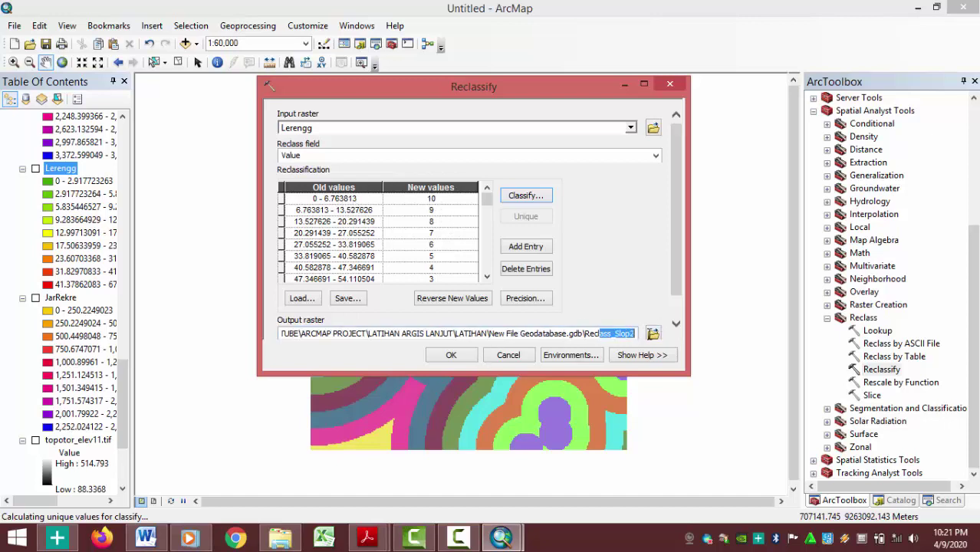
{"action": "left_click", "coordinate": [625, 333]}
{"action": "double_click", "coordinate": [622, 333]}
{"action": "left_click", "coordinate": [618, 334]}
{"action": "key", "text": "BackSpace"}
{"action": "key", "text": "BackSpace"}
{"action": "key", "text": "BackSpace"}
{"action": "key", "text": "BackSpace"}
{"action": "key", "text": "BackSpace"}
{"action": "type", "text": "Ler"}
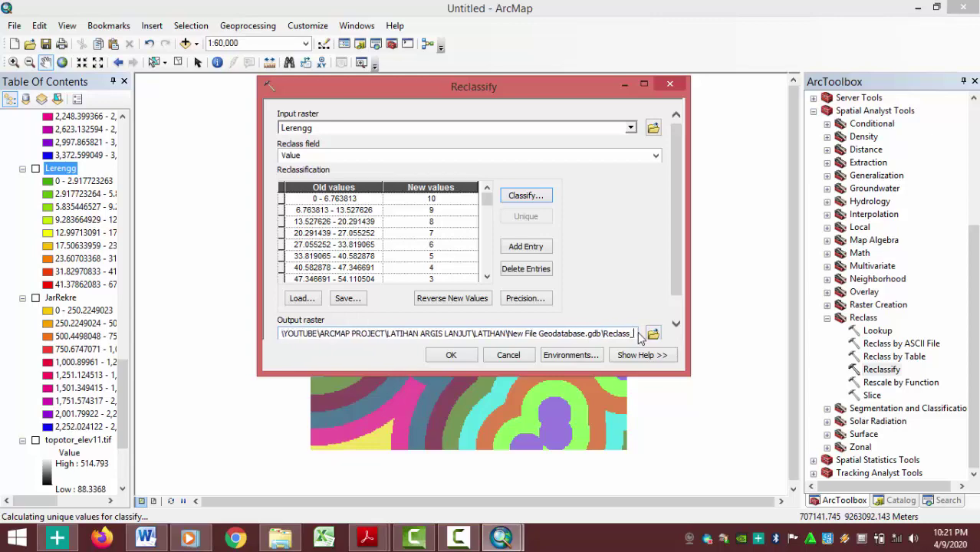
{"action": "type", "text": "engg"}
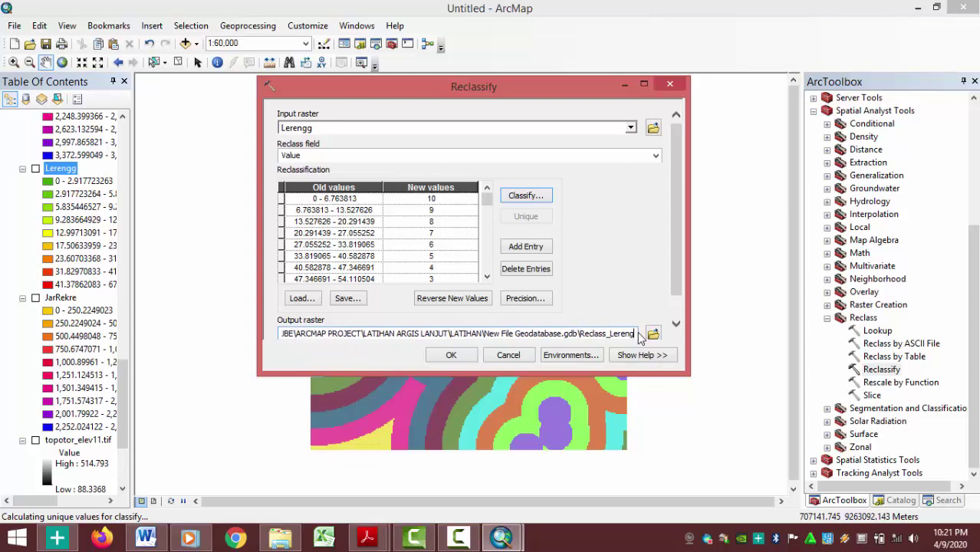
{"action": "left_click", "coordinate": [451, 356]}
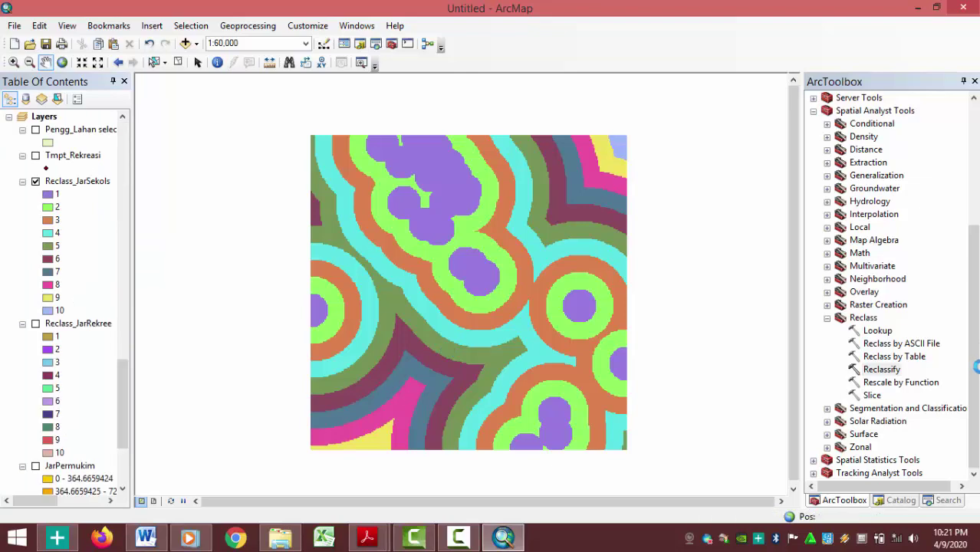
- Check the criteria diagram in Word, and review the LANDUSE values of Reclass_PENGLA in ArcMap's Reclassify tool
{"action": "left_click", "coordinate": [147, 538]}
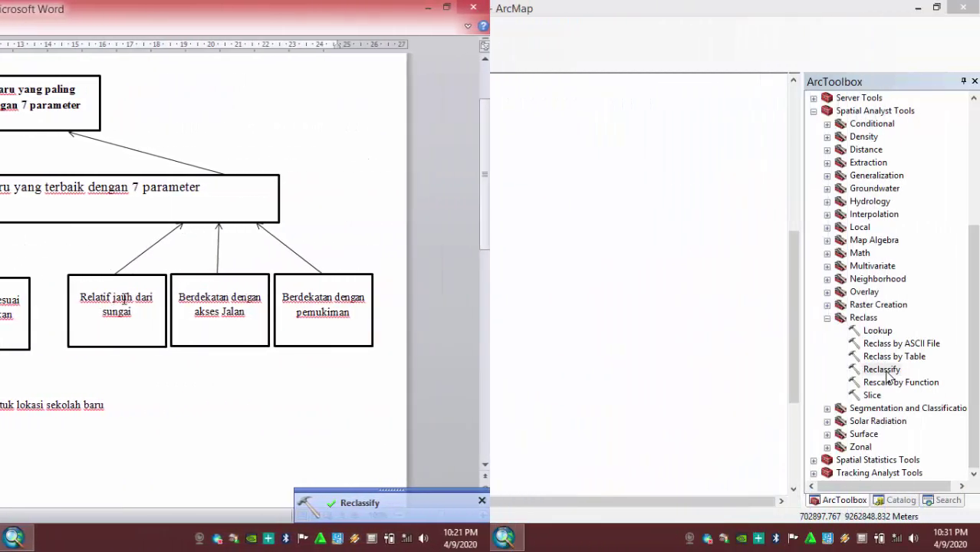
{"action": "double_click", "coordinate": [882, 369]}
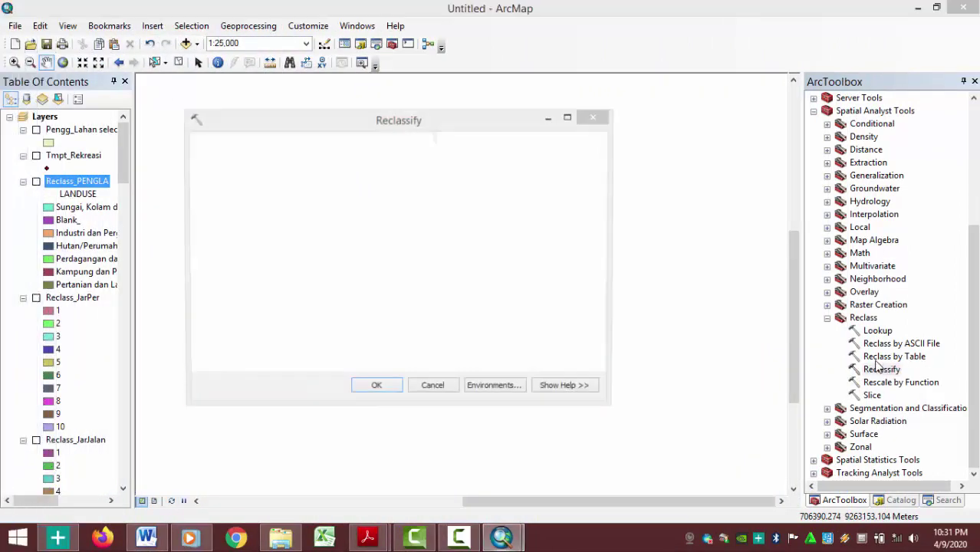
{"action": "left_click", "coordinate": [551, 159]}
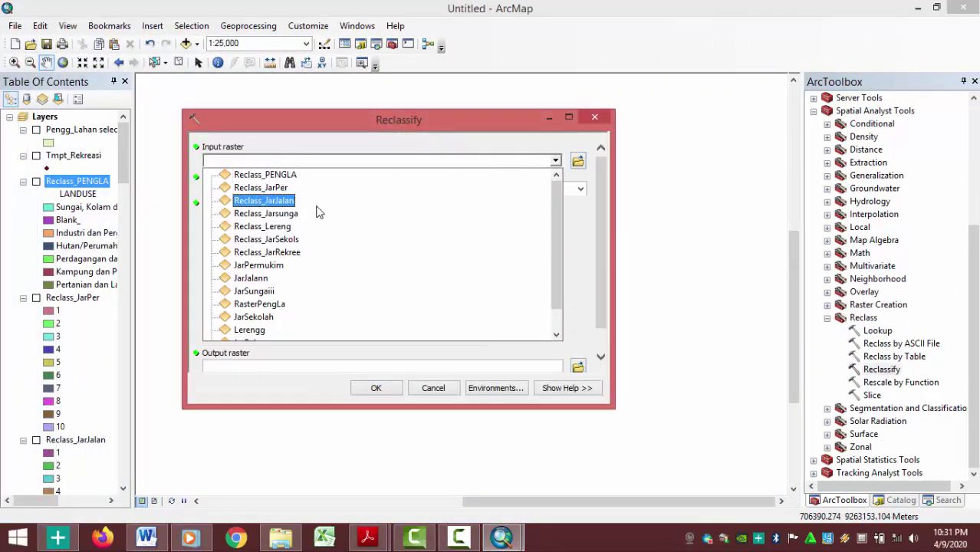
{"action": "left_click", "coordinate": [303, 176]}
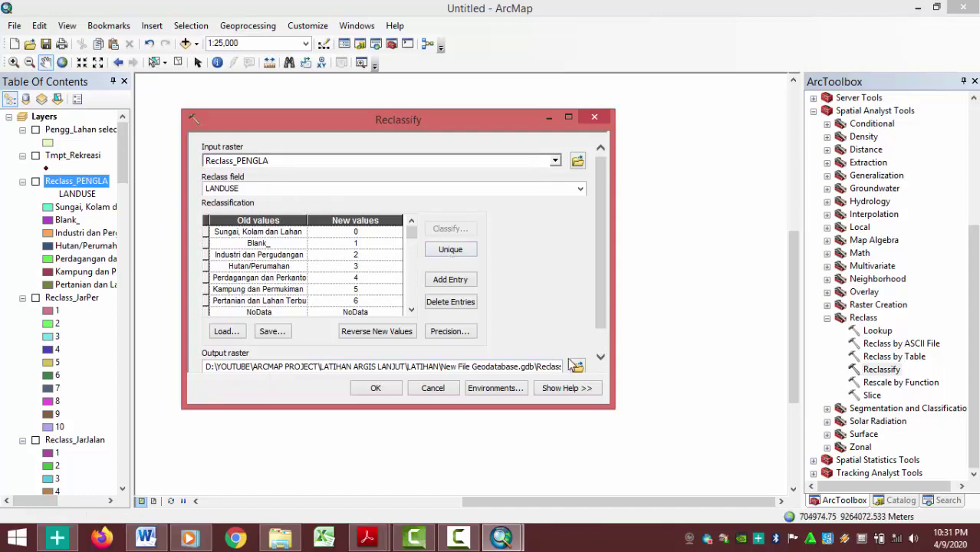
{"action": "left_click", "coordinate": [555, 161]}
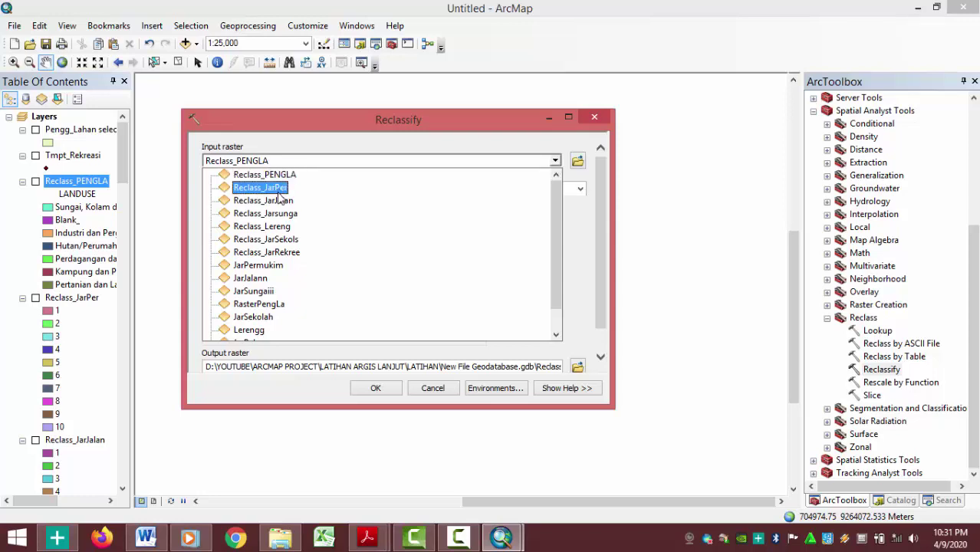
{"action": "left_click", "coordinate": [387, 176]}
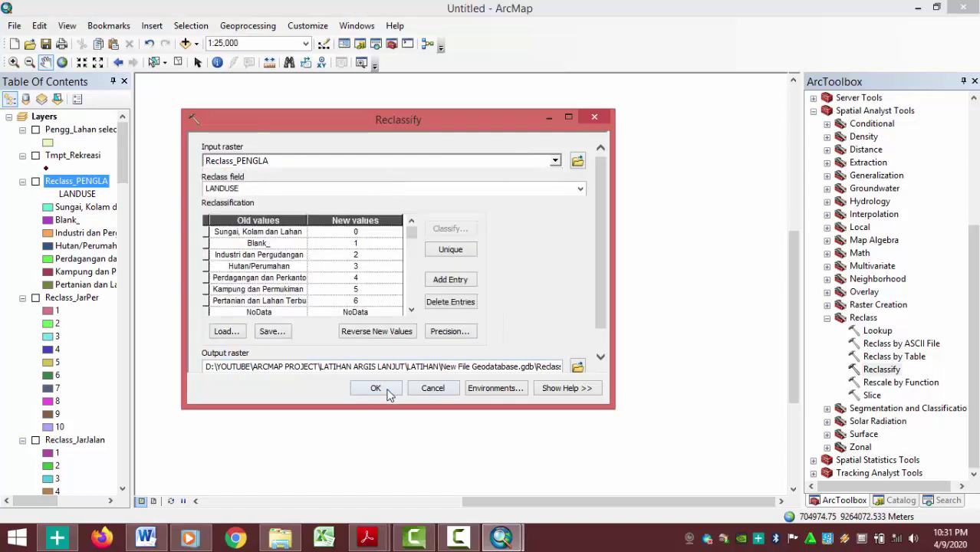
{"action": "left_click", "coordinate": [594, 117]}
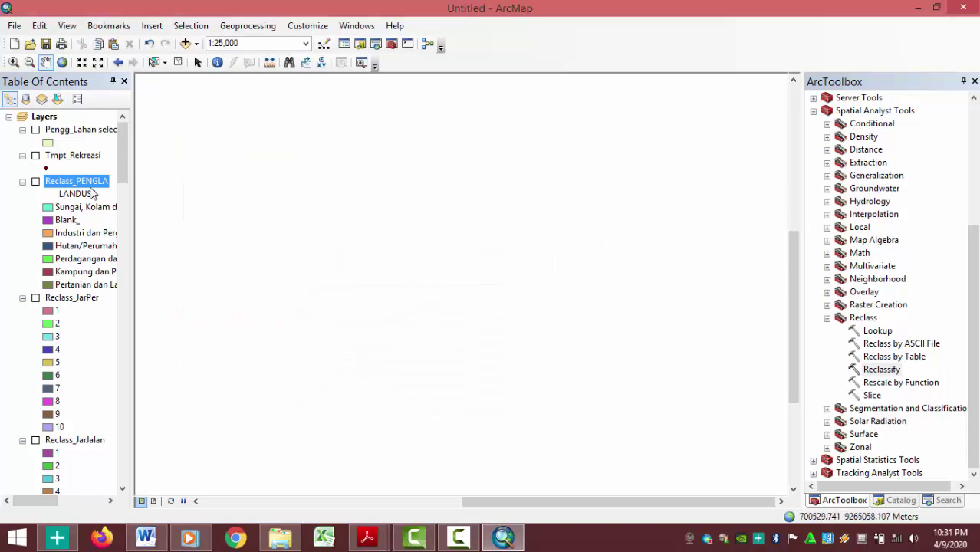
- Show the Reclass_PENGLA layer on the map at full extent
{"action": "left_click", "coordinate": [35, 181]}
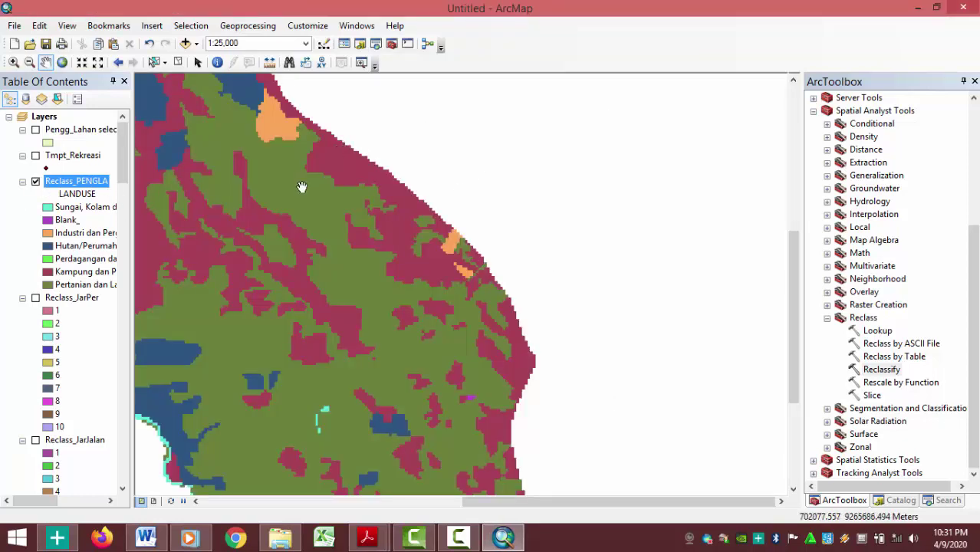
{"action": "left_click", "coordinate": [62, 62]}
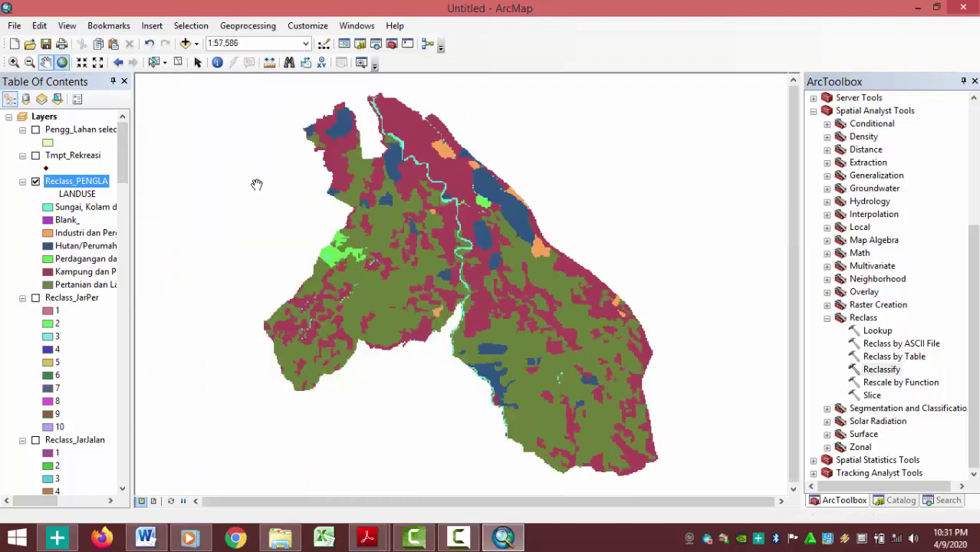
{"action": "left_click_drag", "start_coordinate": [476, 223], "coordinate": [461, 214]}
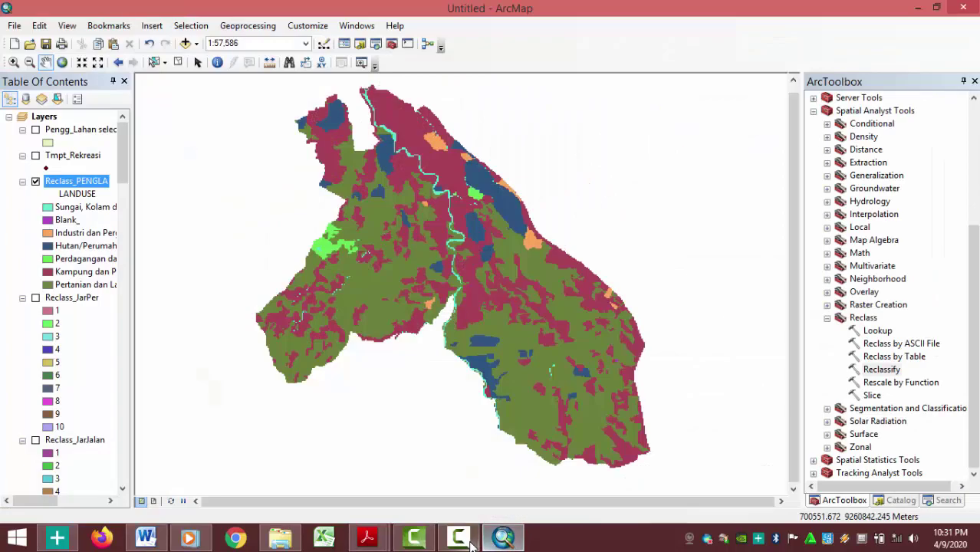
{"action": "mouse_move", "coordinate": [471, 545]}
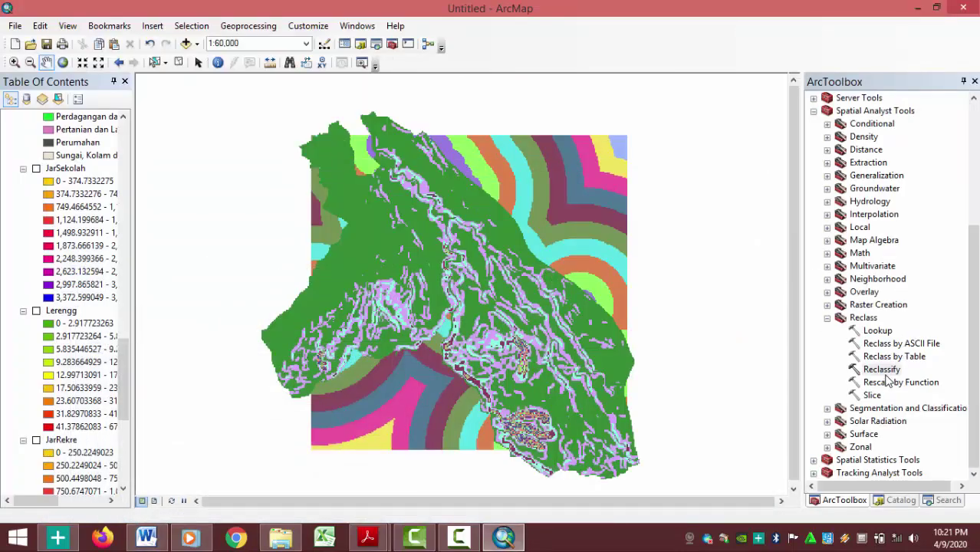
- Start reclassifying the JarSungaiii raster by its Value field, classifying it with the Equal Interval method in 10 classes
{"action": "double_click", "coordinate": [882, 369]}
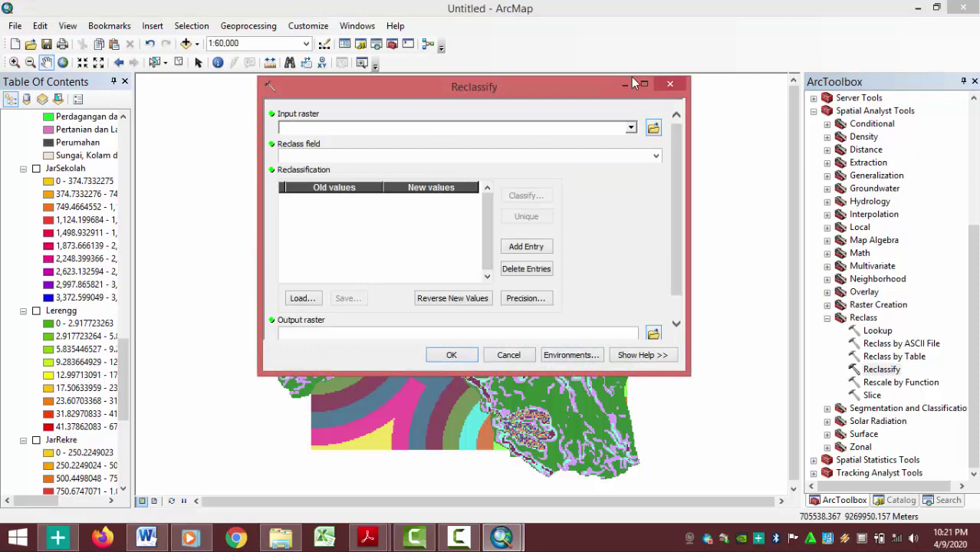
{"action": "left_click", "coordinate": [631, 128]}
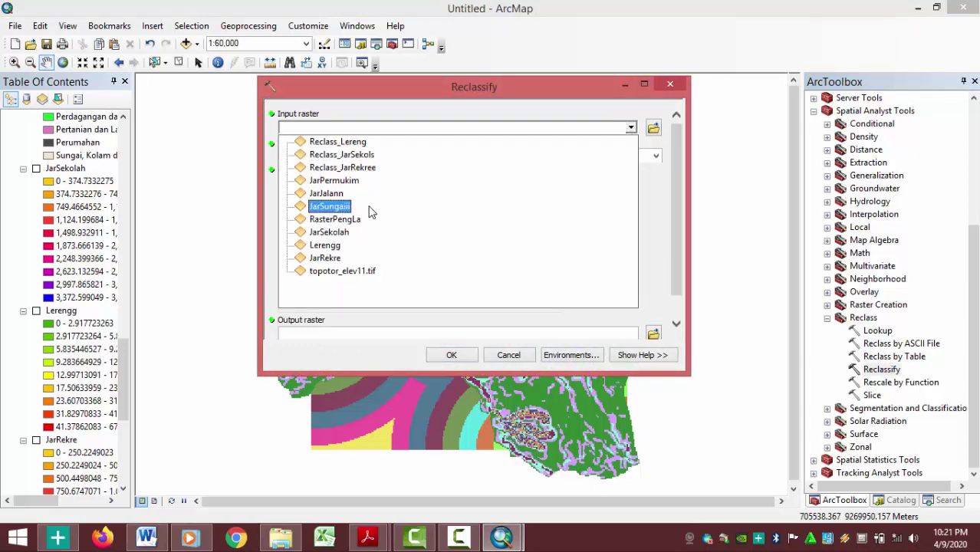
{"action": "left_click", "coordinate": [330, 206]}
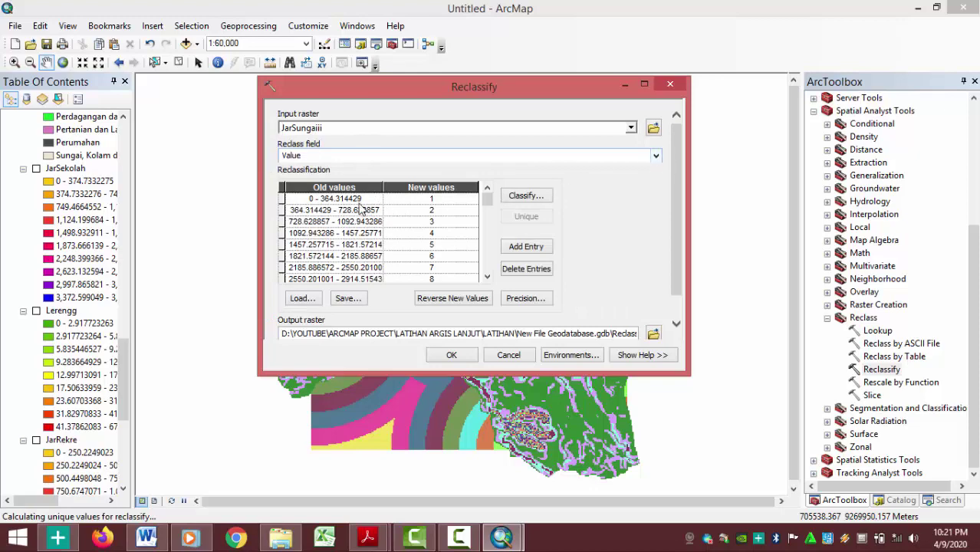
{"action": "left_click", "coordinate": [525, 195]}
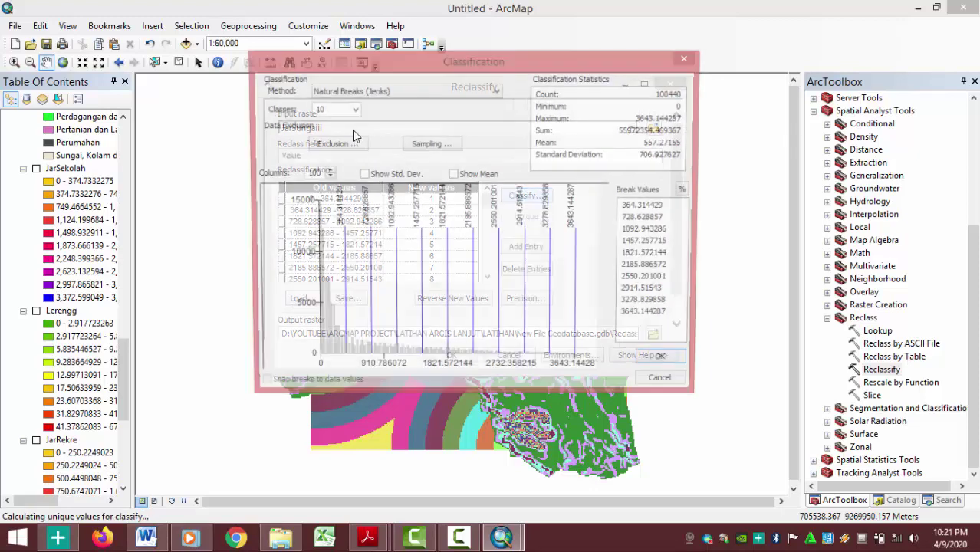
{"action": "left_click", "coordinate": [361, 92]}
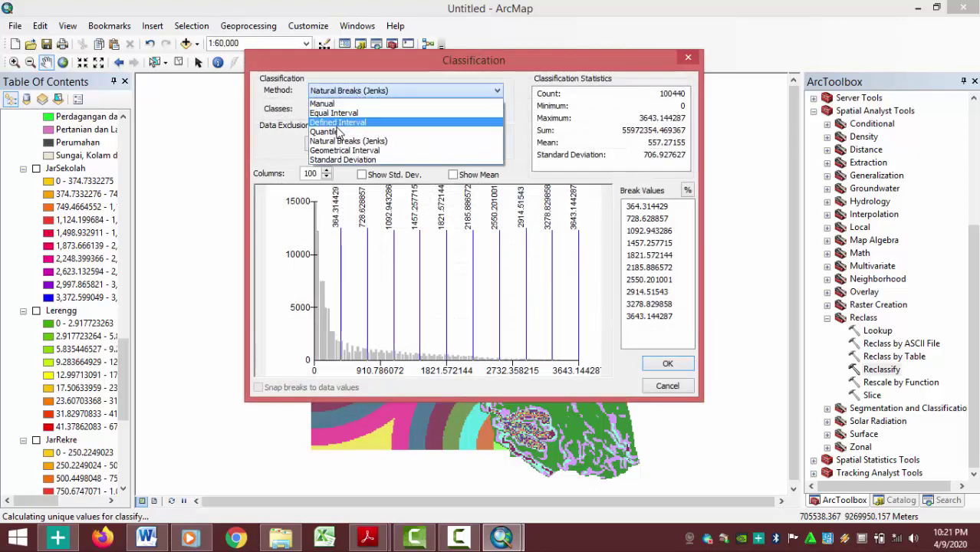
{"action": "left_click", "coordinate": [351, 122]}
{"action": "left_click", "coordinate": [678, 366]}
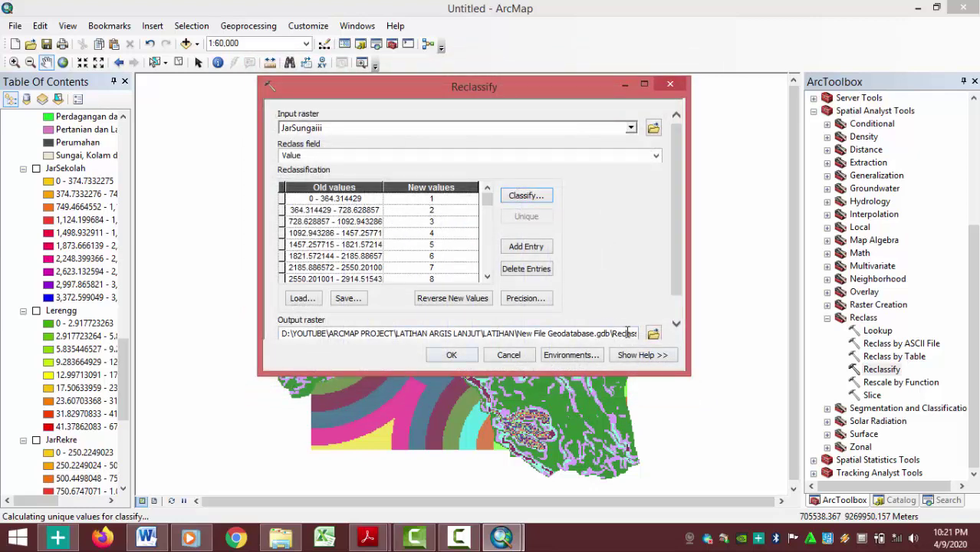
- Name the output raster Reclass_Jarsunga and run the reclassification of JarSungaiii
{"action": "left_click", "coordinate": [639, 334]}
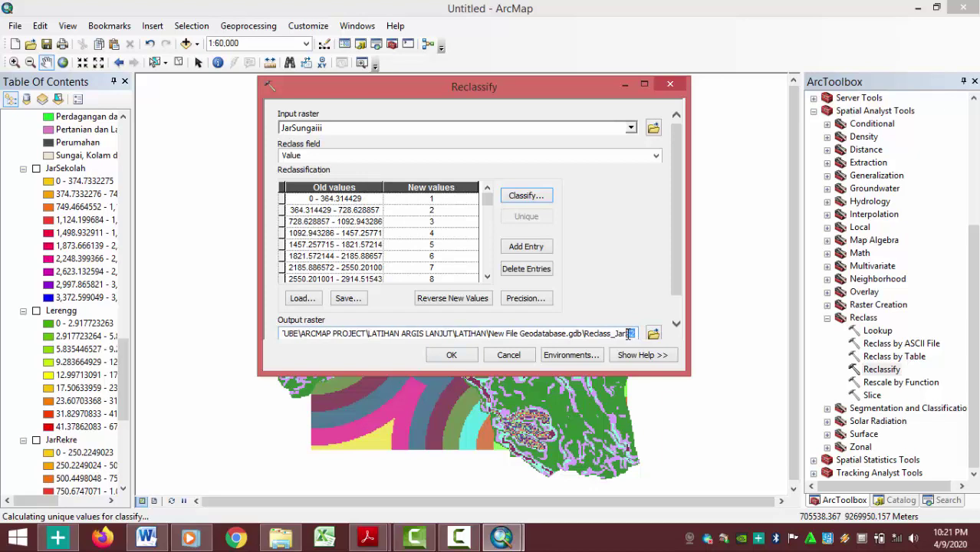
{"action": "type", "text": "sunga"}
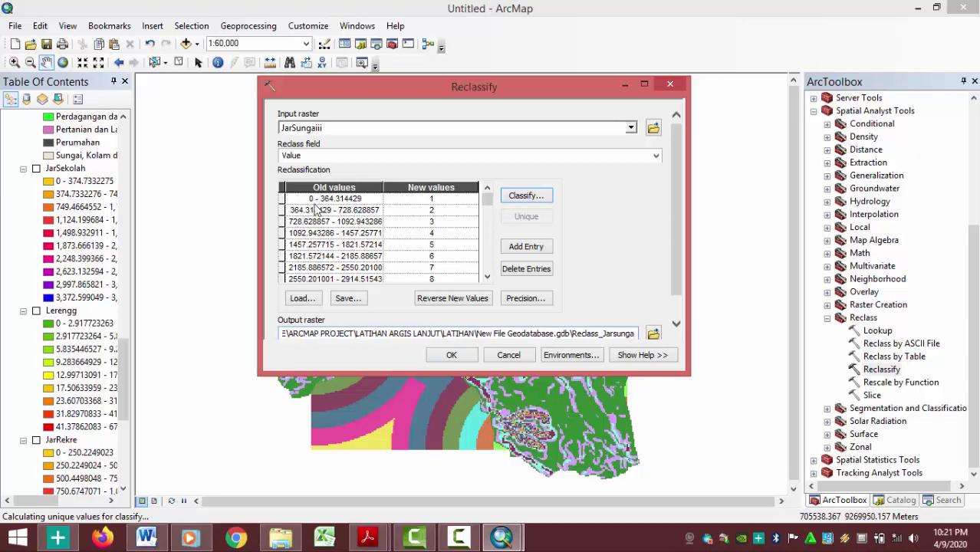
{"action": "left_click", "coordinate": [451, 354]}
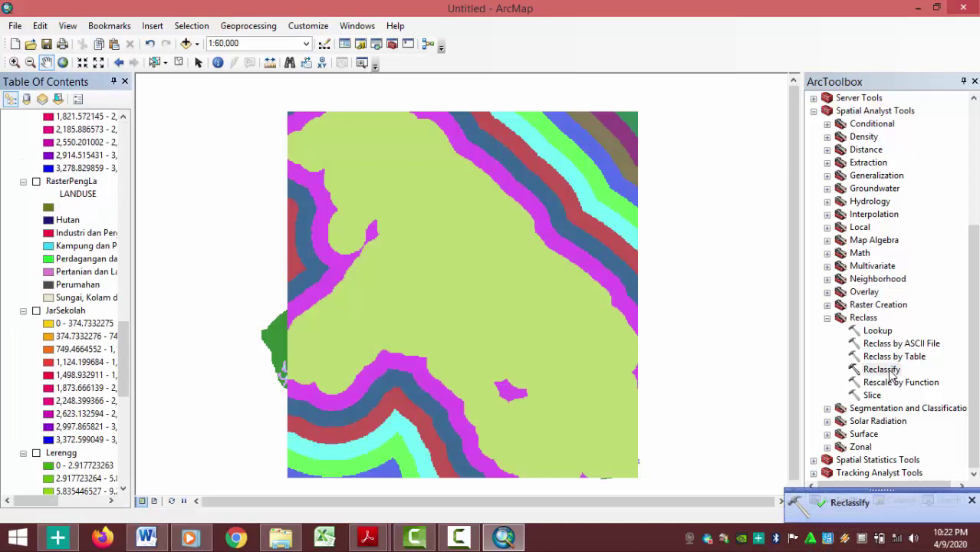
- Start a new Reclassify run, check the criteria diagram in Word, and choose JarJalann as the input raster in ArcMap
{"action": "double_click", "coordinate": [882, 371]}
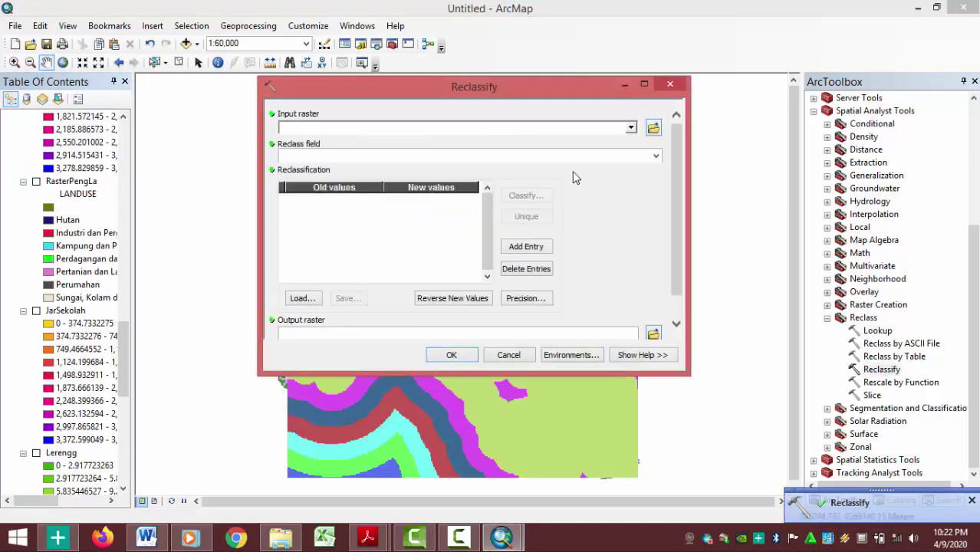
{"action": "left_click", "coordinate": [630, 129]}
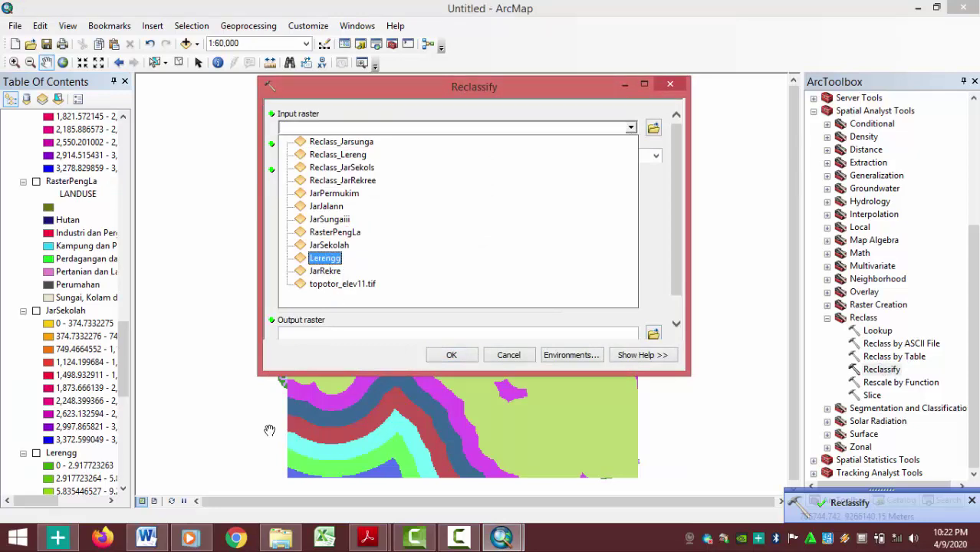
{"action": "left_click", "coordinate": [149, 538]}
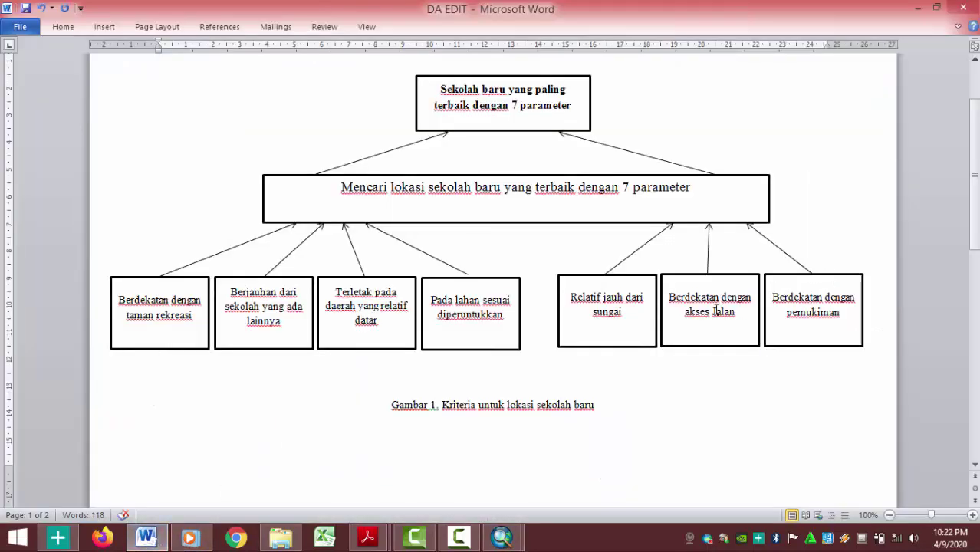
{"action": "left_click", "coordinate": [918, 8]}
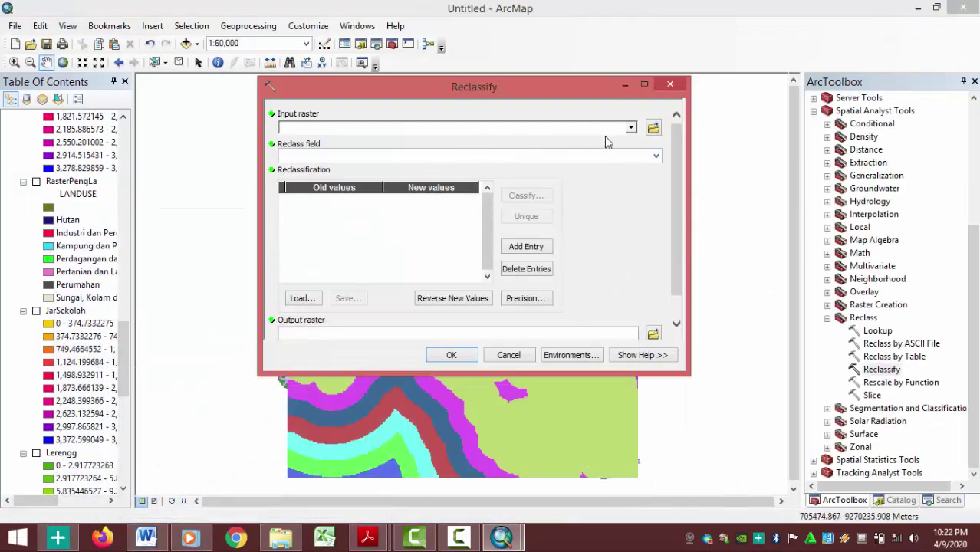
{"action": "left_click", "coordinate": [631, 129]}
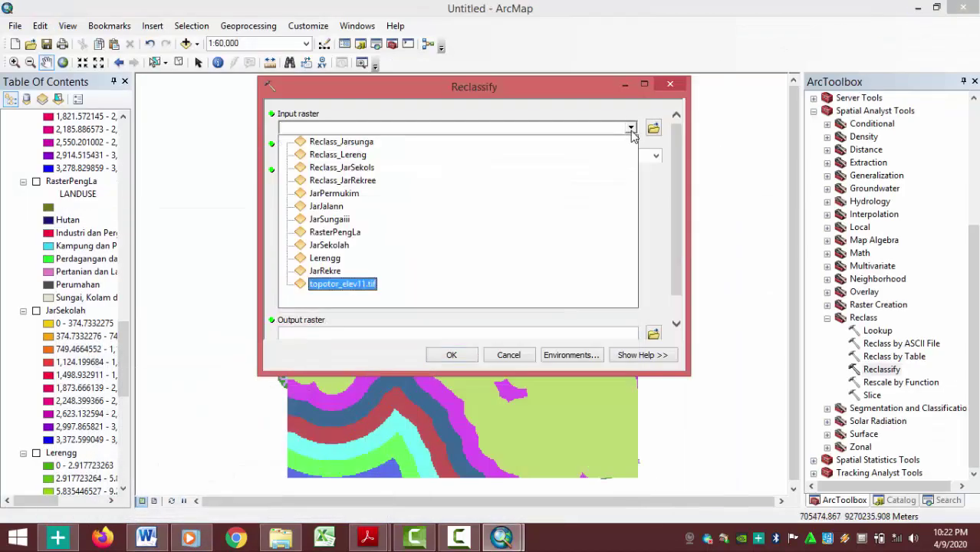
{"action": "left_click", "coordinate": [330, 206]}
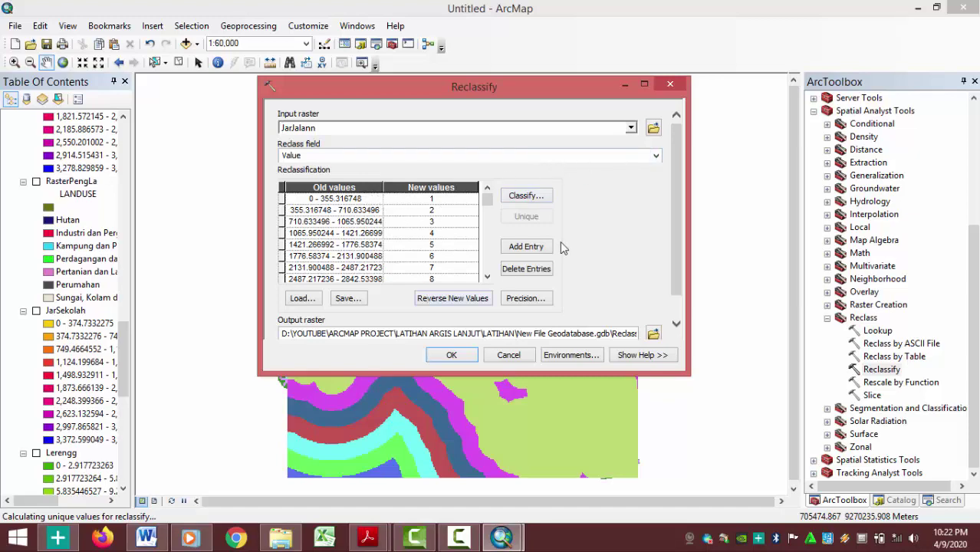
- Classify the JarJalann values with the Equal Interval method in 10 classes, and reverse the new values
{"action": "left_click", "coordinate": [534, 195]}
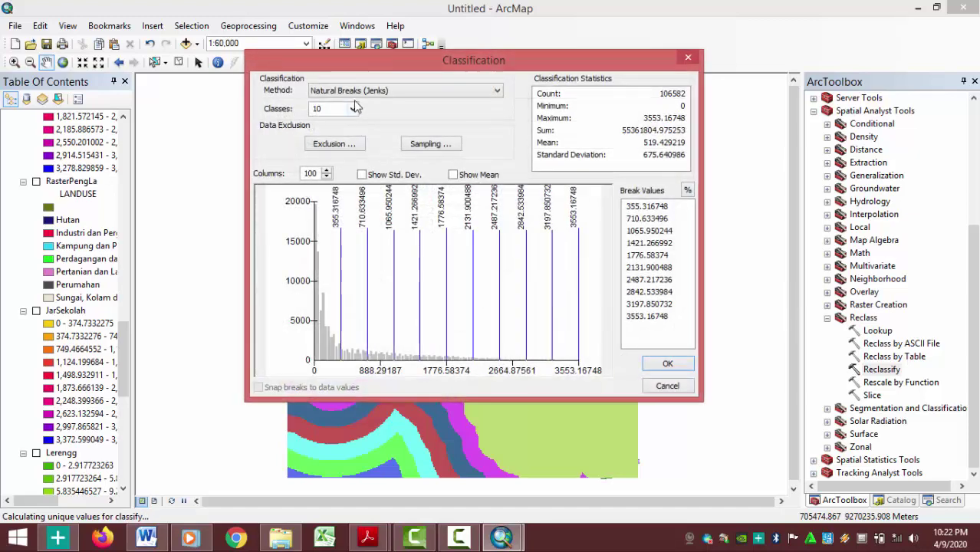
{"action": "left_click", "coordinate": [376, 92]}
{"action": "left_click", "coordinate": [362, 107]}
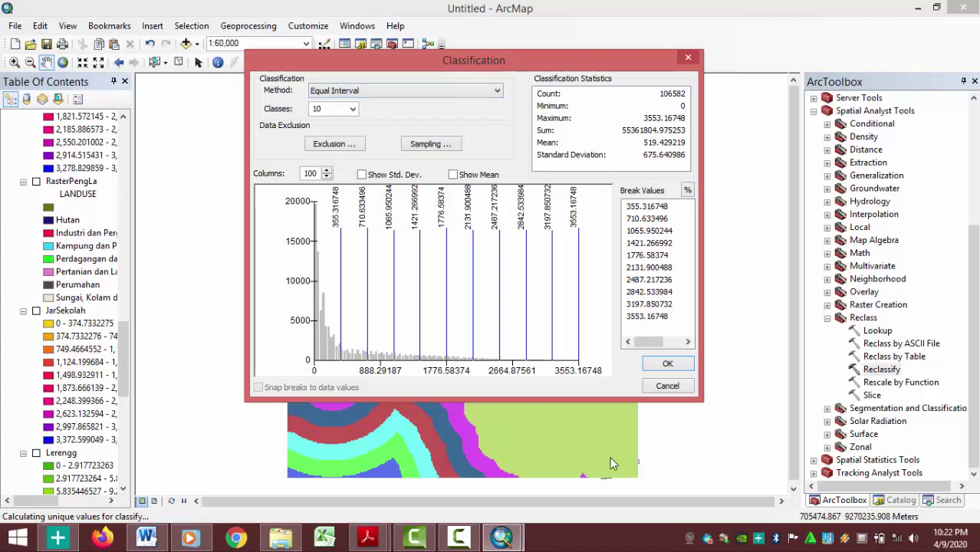
{"action": "left_click", "coordinate": [685, 365]}
{"action": "left_click", "coordinate": [453, 299]}
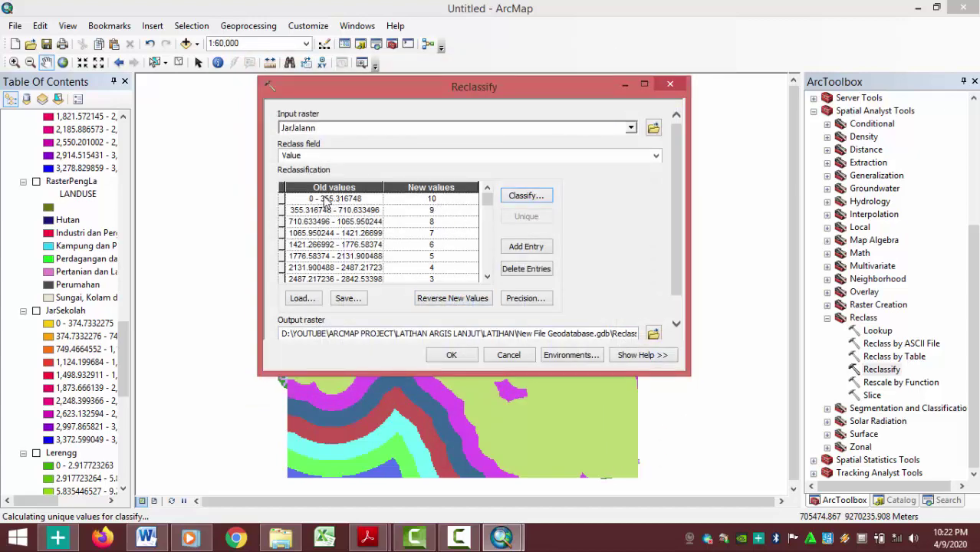
- Name the output raster Reclass_JarJalan and run the reclassification of JarJalann
{"action": "left_click_drag", "start_coordinate": [632, 334], "coordinate": [656, 340]}
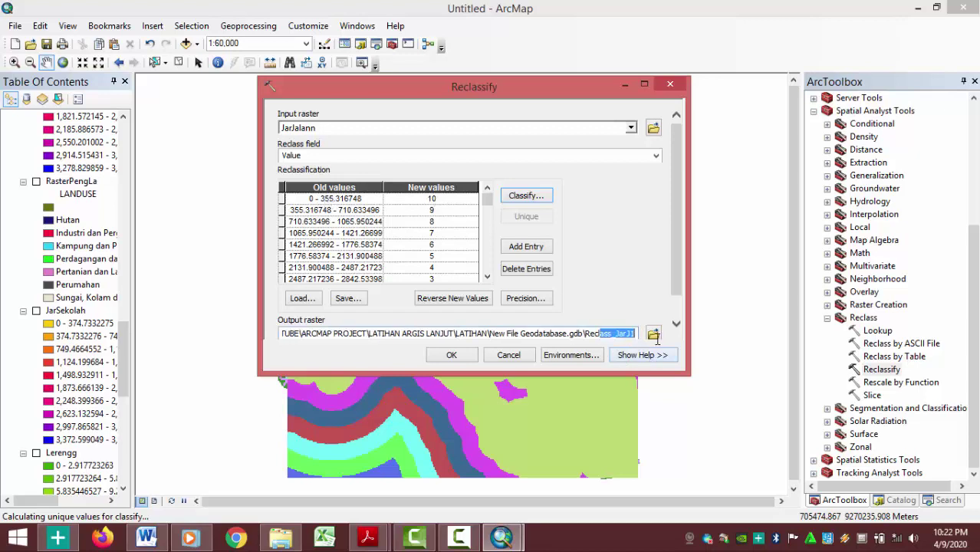
{"action": "left_click", "coordinate": [633, 333]}
{"action": "key", "text": "BackSpace"}
{"action": "type", "text": "alan"}
{"action": "left_click", "coordinate": [459, 354]}
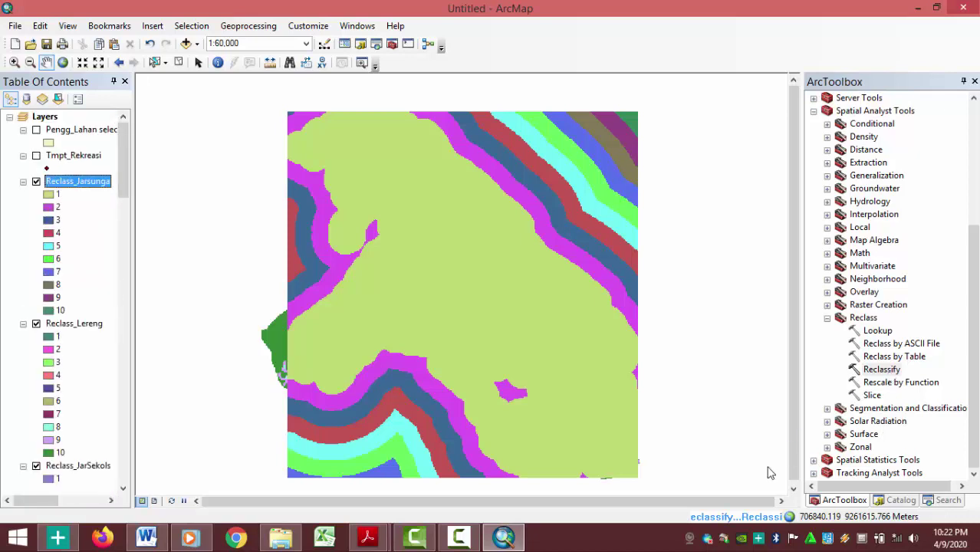
- Start reclassifying the JarPermukim raster with the Equal Interval method in 10 classes, and reverse the new values
{"action": "double_click", "coordinate": [875, 370]}
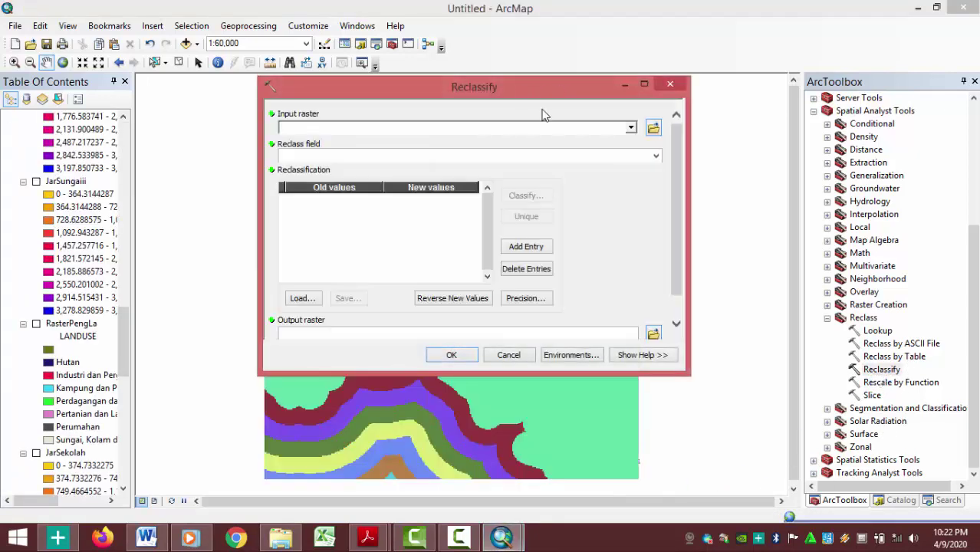
{"action": "left_click", "coordinate": [630, 128]}
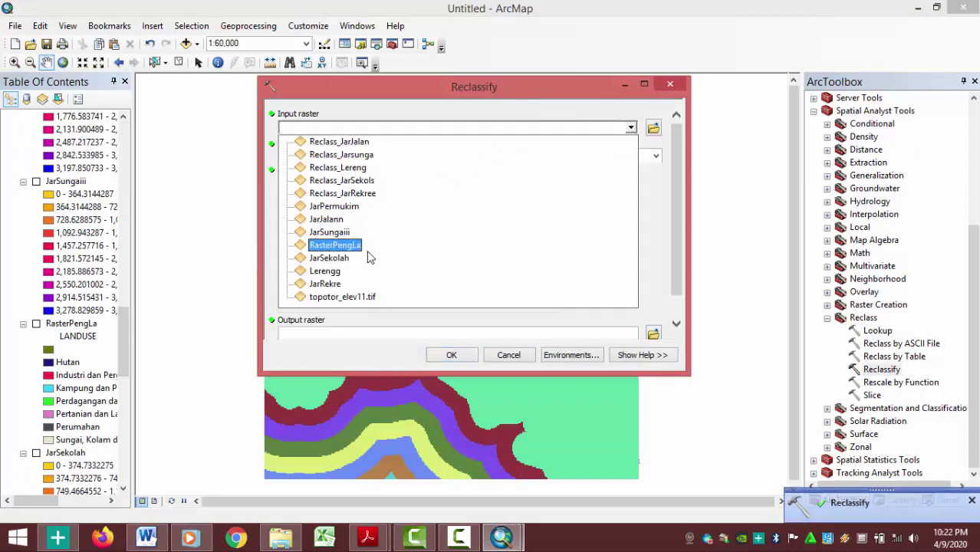
{"action": "left_click", "coordinate": [376, 207]}
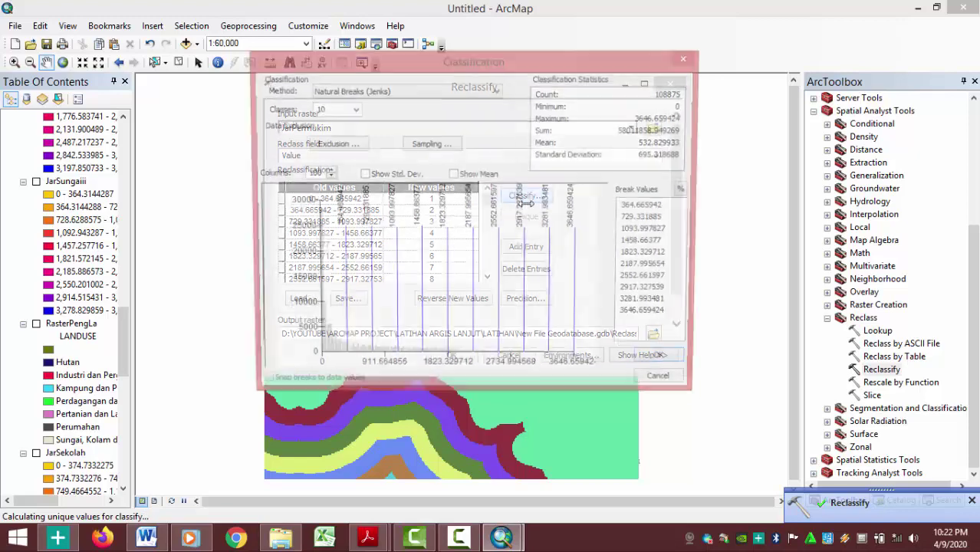
{"action": "left_click", "coordinate": [376, 96]}
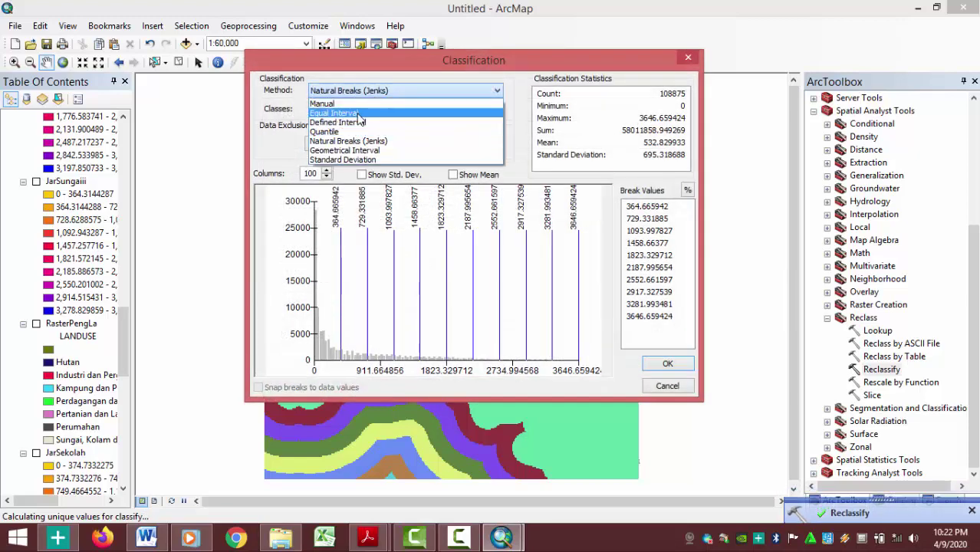
{"action": "left_click", "coordinate": [338, 113]}
{"action": "left_click", "coordinate": [668, 365]}
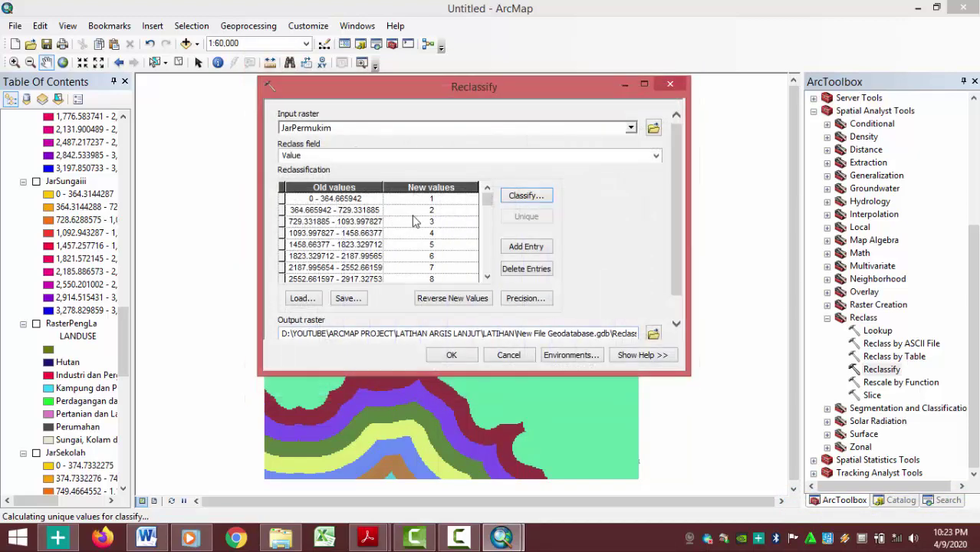
{"action": "left_click", "coordinate": [450, 301]}
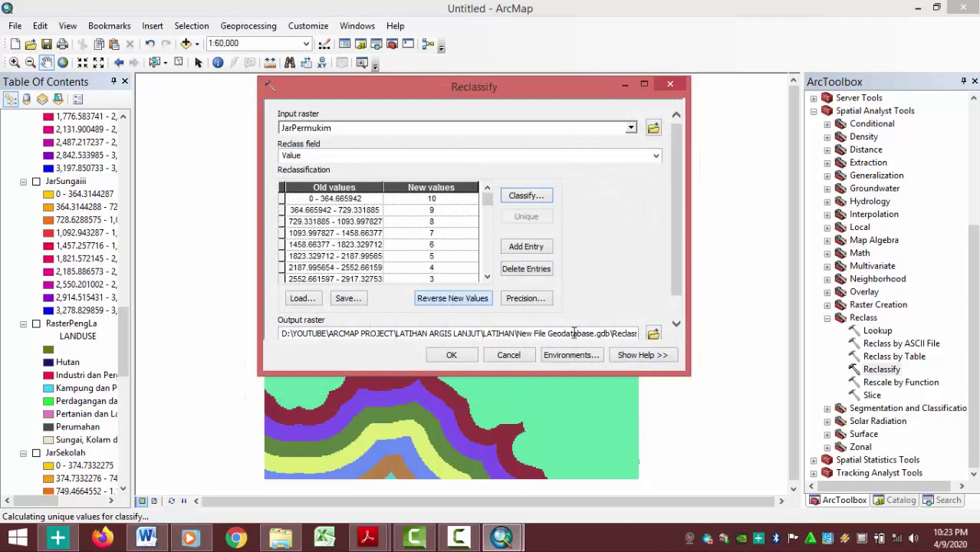
- Name the output raster Reclass_JarPer and run the reclassification of JarPermukim
{"action": "double_click", "coordinate": [614, 332]}
{"action": "left_click_drag", "start_coordinate": [636, 333], "coordinate": [626, 333]}
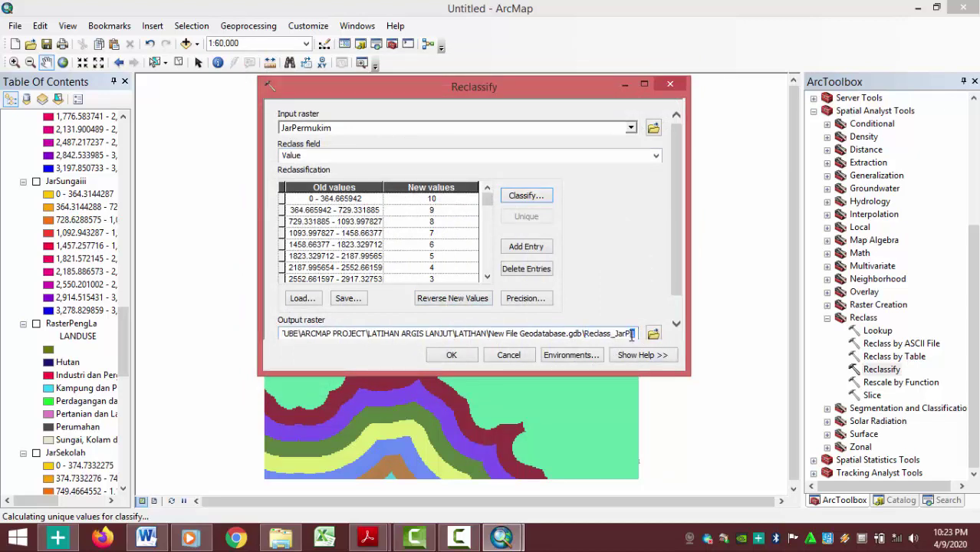
{"action": "type", "text": "m"}
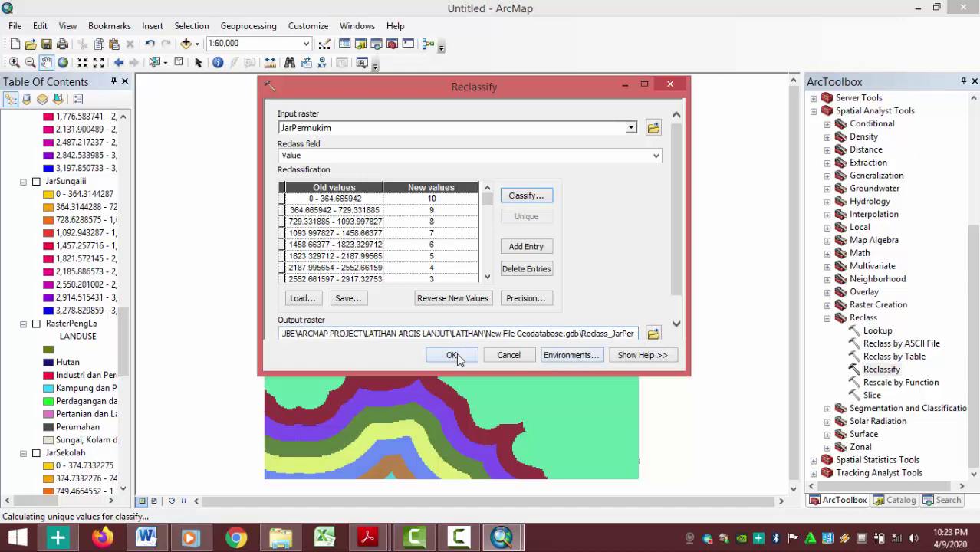
{"action": "left_click", "coordinate": [457, 359]}
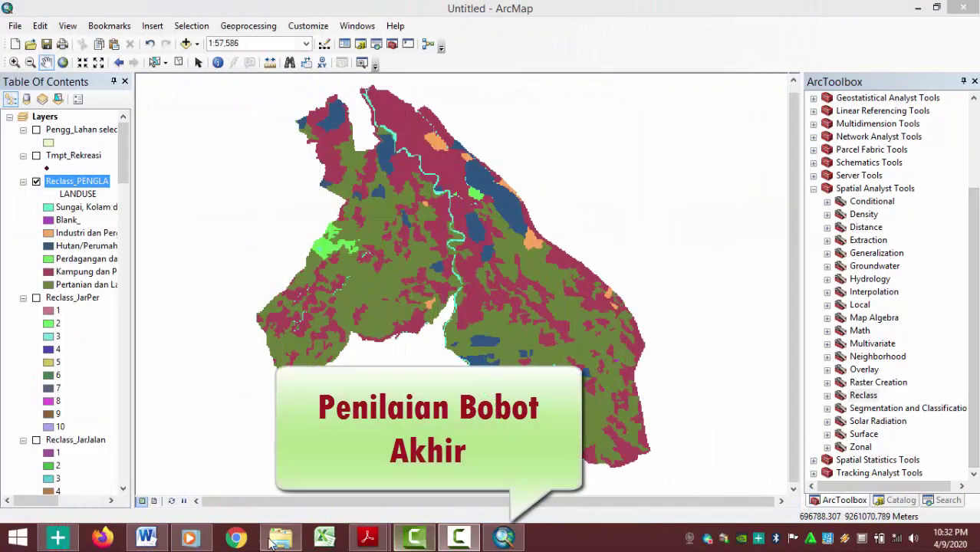
- Switch to the PDF report in Adobe Acrobat Reader and review the seven-parameter weighting formula and the paragraph explaining the weights
{"action": "mouse_move", "coordinate": [376, 537]}
{"action": "left_click", "coordinate": [376, 483]}
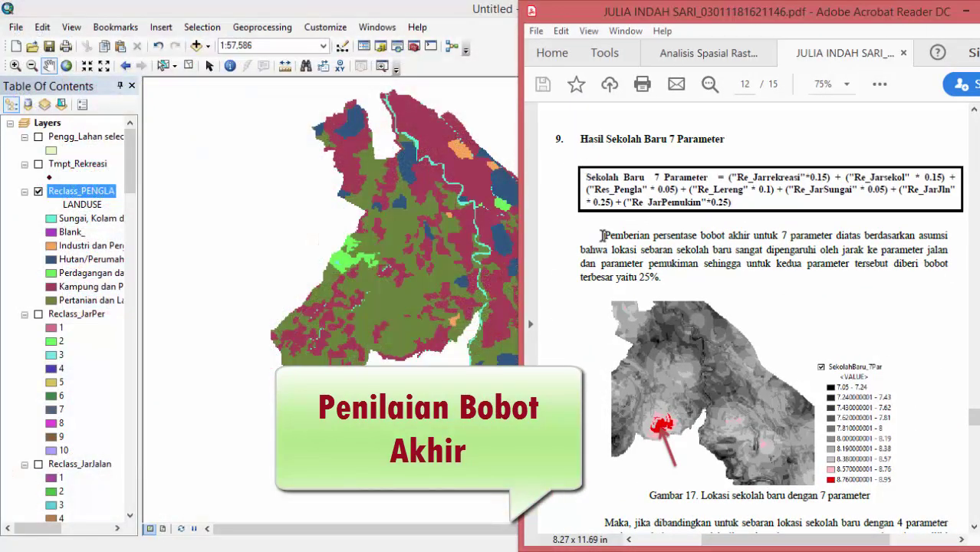
{"action": "left_click_drag", "start_coordinate": [604, 236], "coordinate": [661, 281]}
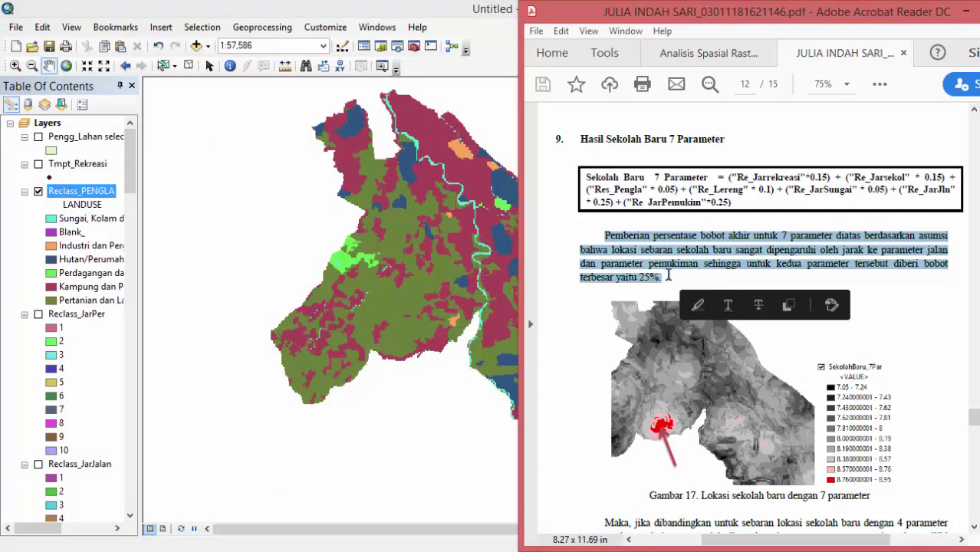
{"action": "left_click", "coordinate": [668, 275]}
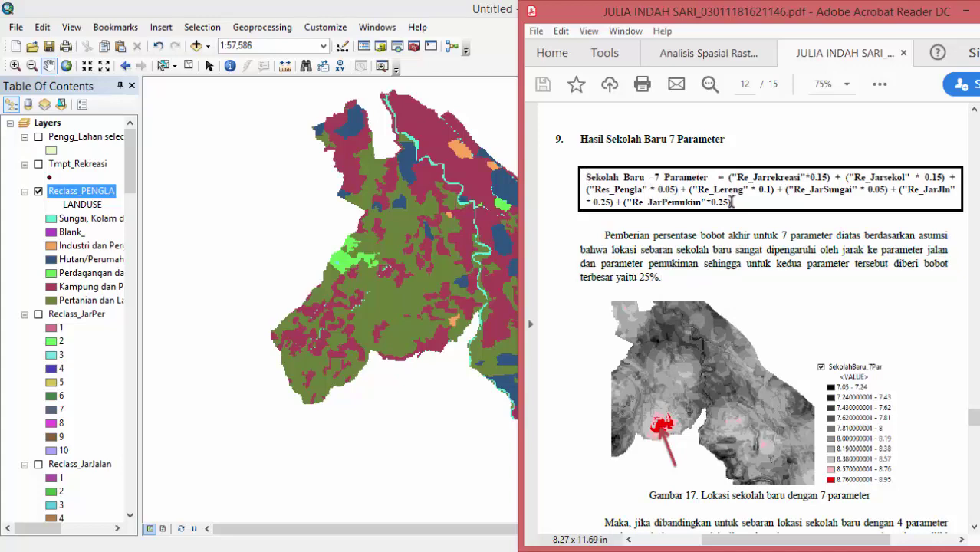
{"action": "left_click", "coordinate": [966, 12]}
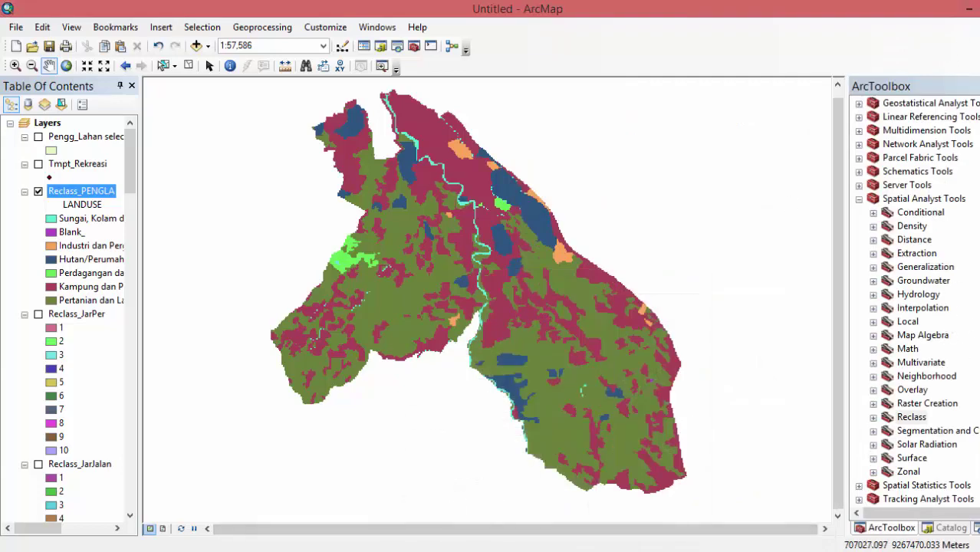
- Find the Raster Calculator tool in the Map Algebra toolset and fit the ArcMap window to half of the screen
{"action": "left_click", "coordinate": [874, 335]}
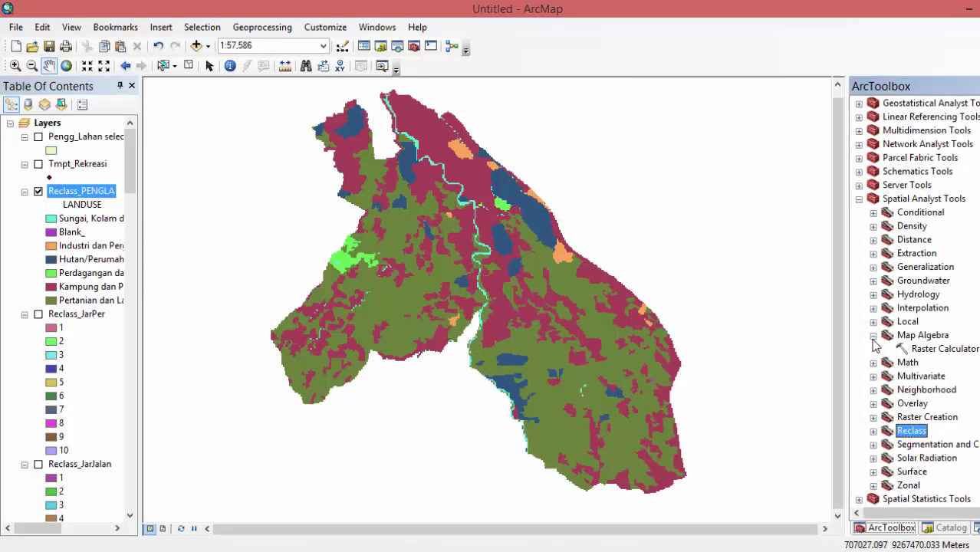
{"action": "scroll", "coordinate": [916, 302], "scroll_direction": "down", "scroll_amount": 1}
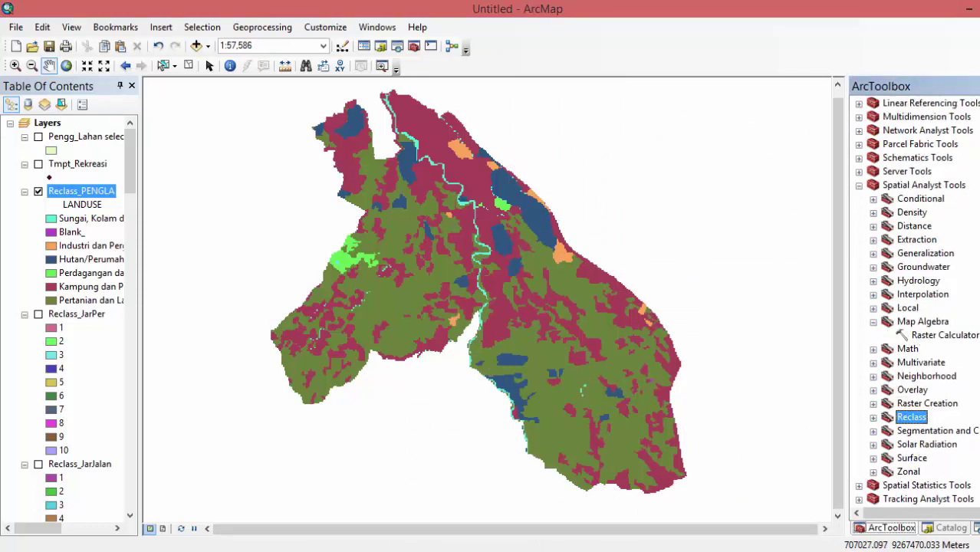
{"action": "double_click", "coordinate": [939, 336]}
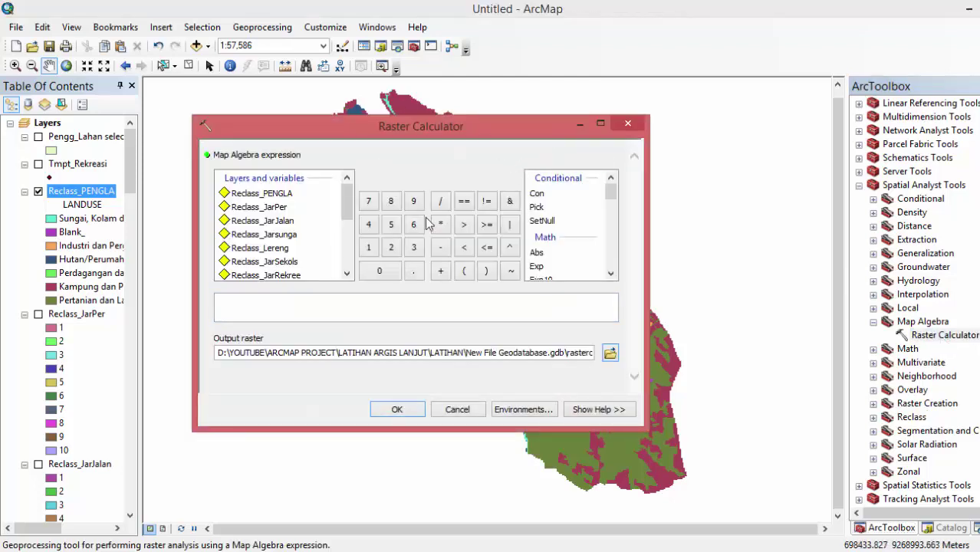
{"action": "left_click", "coordinate": [628, 123]}
{"action": "key", "text": "super+Left"}
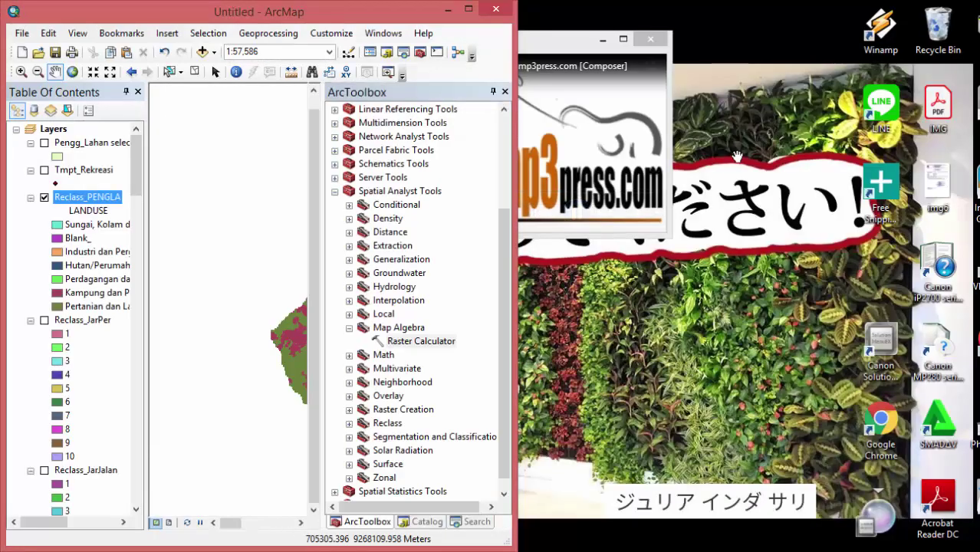
- Open Raster Calculator and bring up the PDF report with the seven-parameter formula beside it, leaving both readable
{"action": "double_click", "coordinate": [399, 342]}
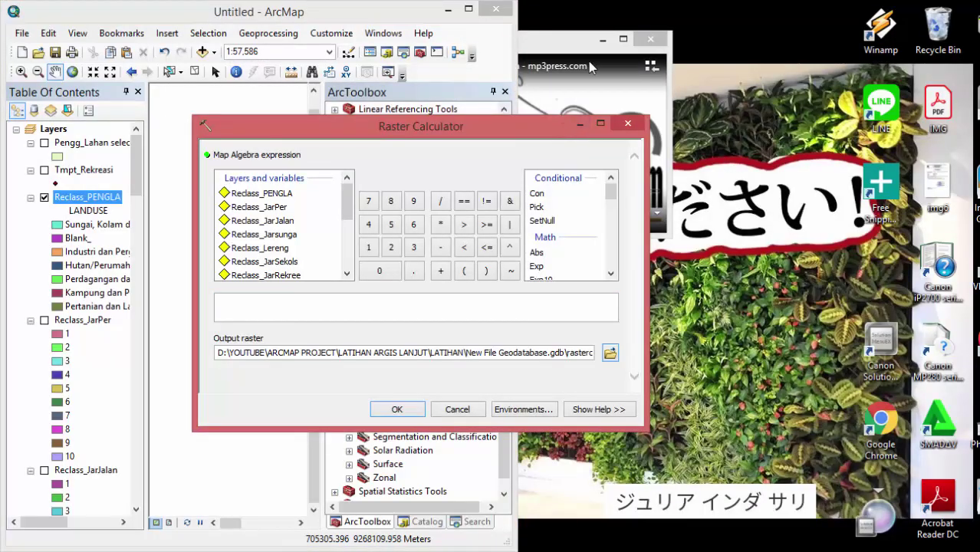
{"action": "left_click", "coordinate": [603, 39]}
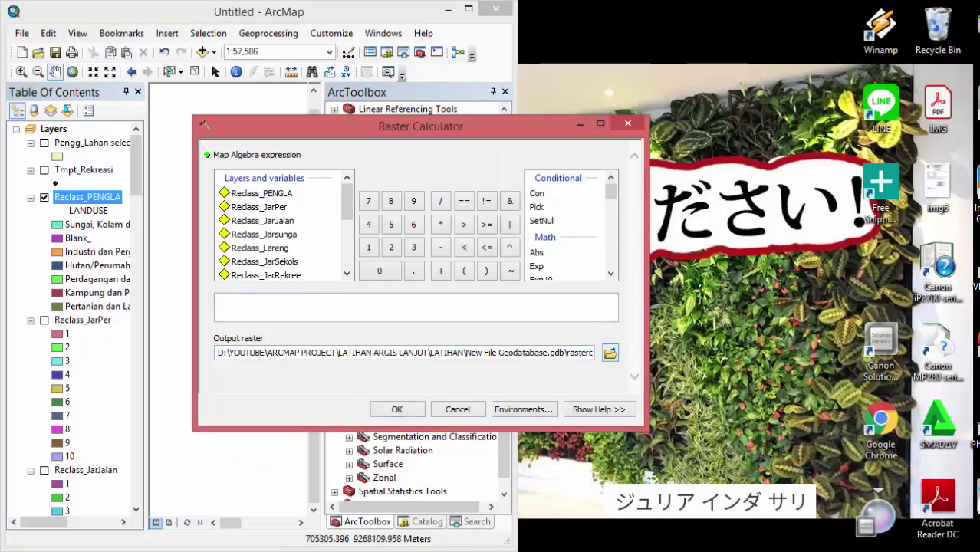
{"action": "left_click_drag", "start_coordinate": [480, 129], "coordinate": [361, 78]}
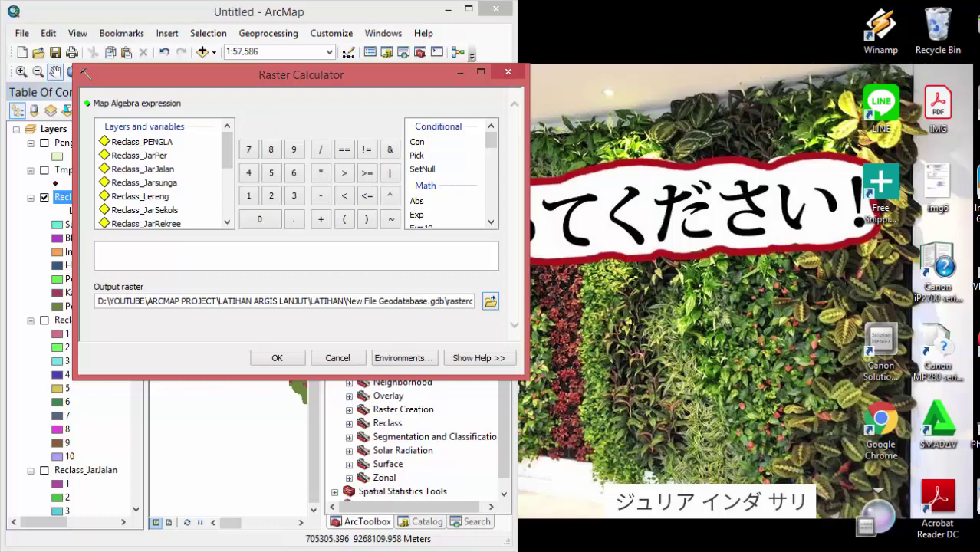
{"action": "left_click", "coordinate": [390, 551]}
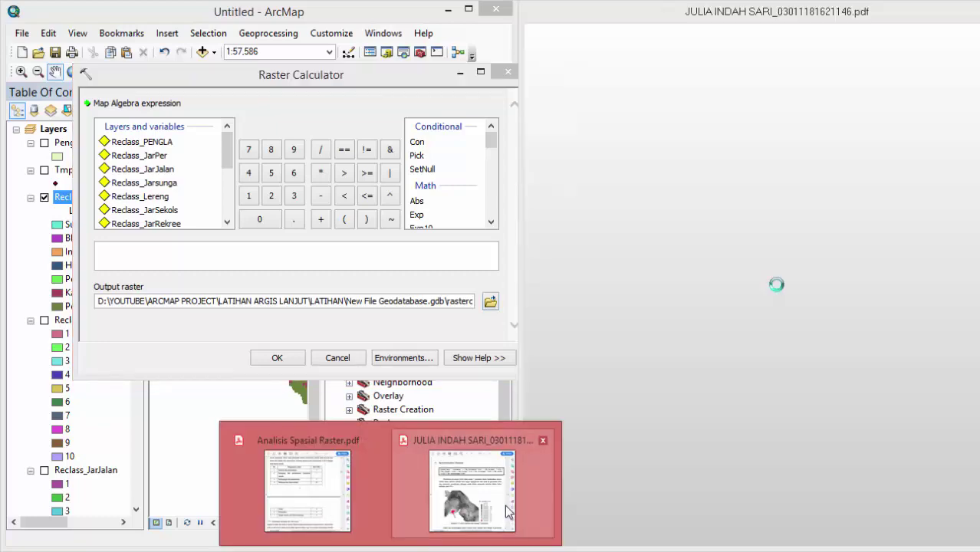
{"action": "left_click", "coordinate": [507, 510]}
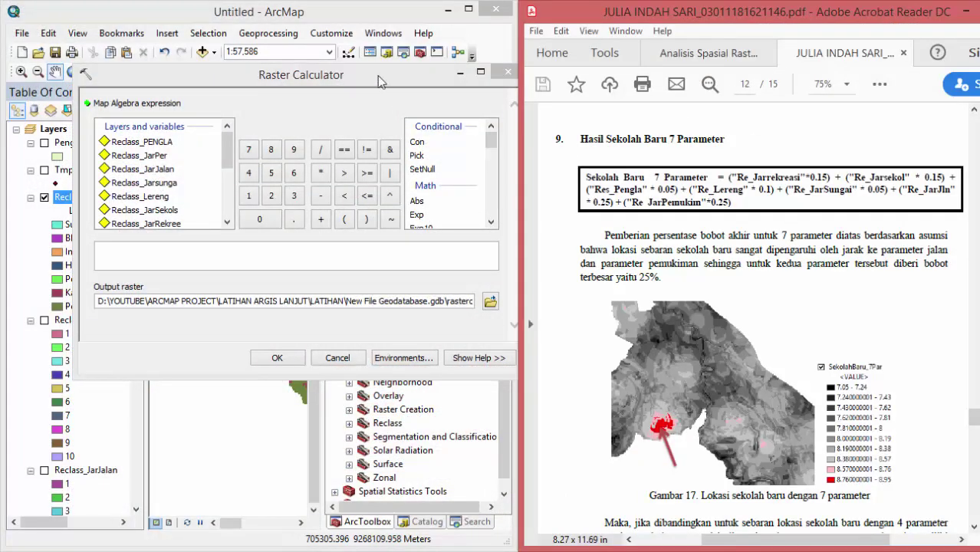
{"action": "left_click_drag", "start_coordinate": [377, 75], "coordinate": [337, 76]}
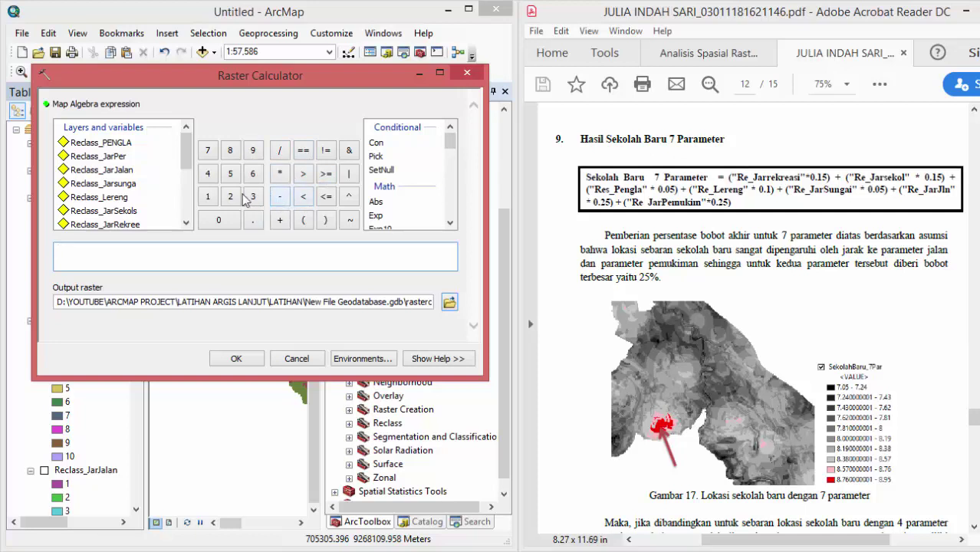
- Begin the map algebra expression with the Reclass_JarRekree raster multiplied by 0.15
{"action": "mouse_move", "coordinate": [186, 152]}
{"action": "left_mouse_down"}
{"action": "mouse_move", "coordinate": [188, 186]}
{"action": "mouse_move", "coordinate": [187, 165]}
{"action": "left_mouse_up"}
{"action": "left_click", "coordinate": [129, 185]}
{"action": "double_click", "coordinate": [129, 188]}
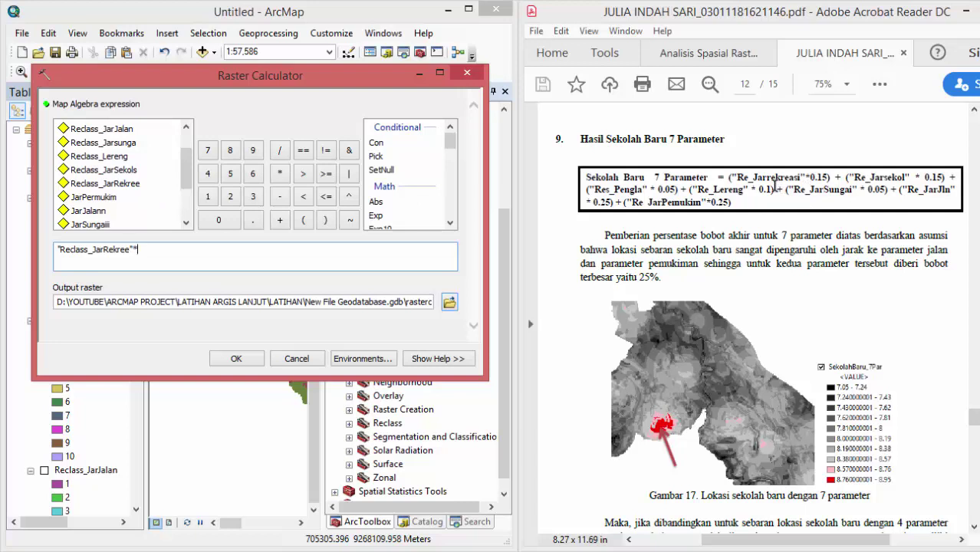
{"action": "left_click", "coordinate": [218, 217]}
{"action": "left_click", "coordinate": [253, 219]}
{"action": "left_click", "coordinate": [208, 195]}
- Add the Reclass_JarSekols raster multiplied by 0.15 to the expression
{"action": "double_click", "coordinate": [141, 170]}
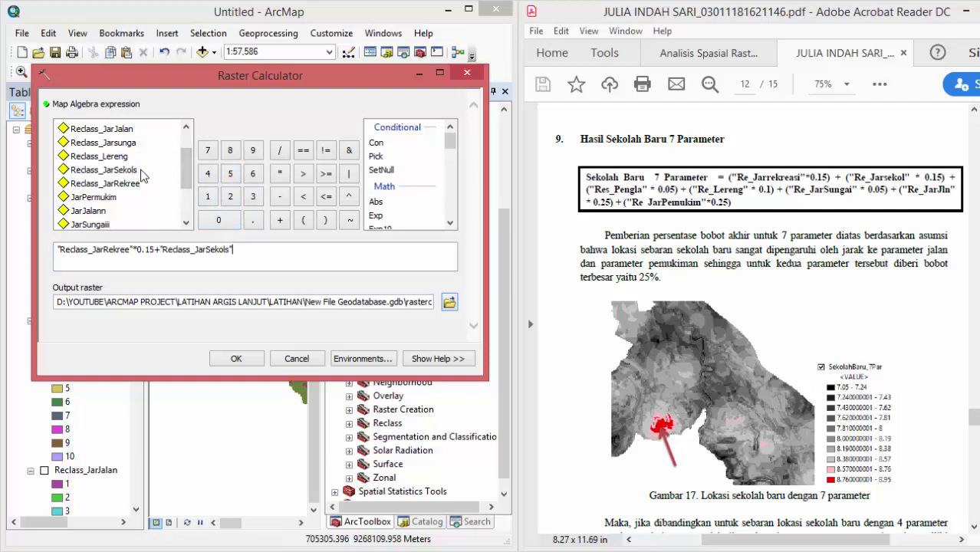
{"action": "left_click", "coordinate": [280, 174]}
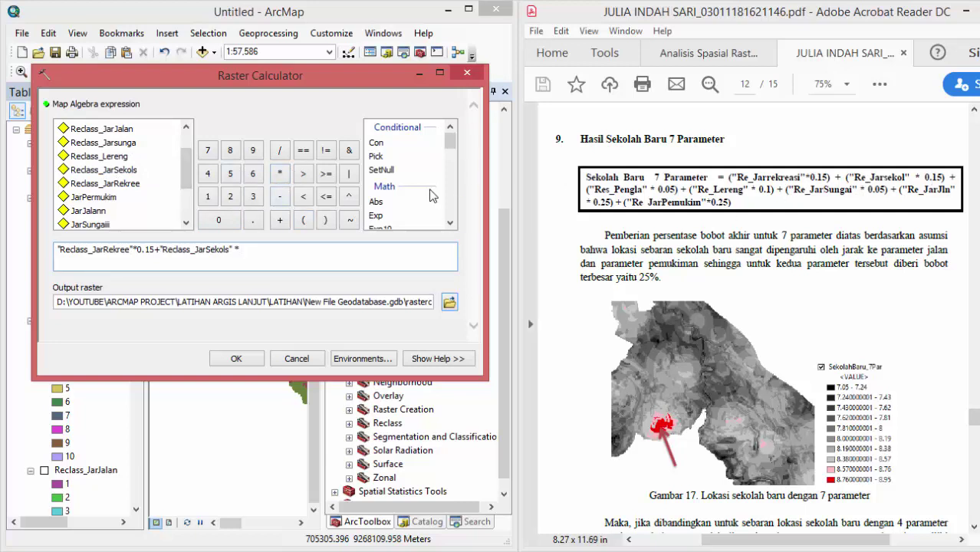
{"action": "left_click", "coordinate": [228, 224]}
{"action": "left_click", "coordinate": [253, 225]}
{"action": "left_click", "coordinate": [209, 198]}
{"action": "left_click", "coordinate": [232, 176]}
- Add the Reclass_PENGLA raster multiplied by 0.05 to the expression
{"action": "left_click_drag", "start_coordinate": [187, 167], "coordinate": [124, 154]}
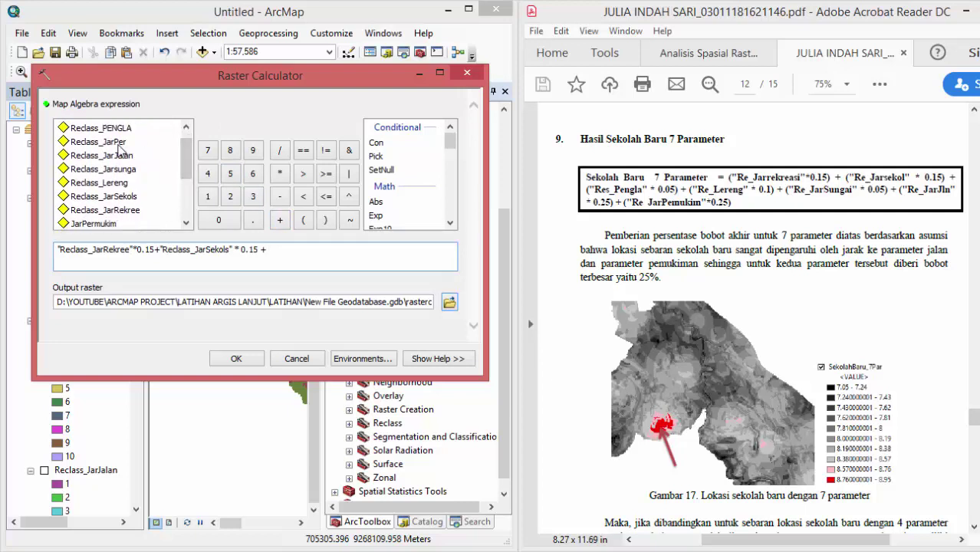
{"action": "double_click", "coordinate": [123, 129]}
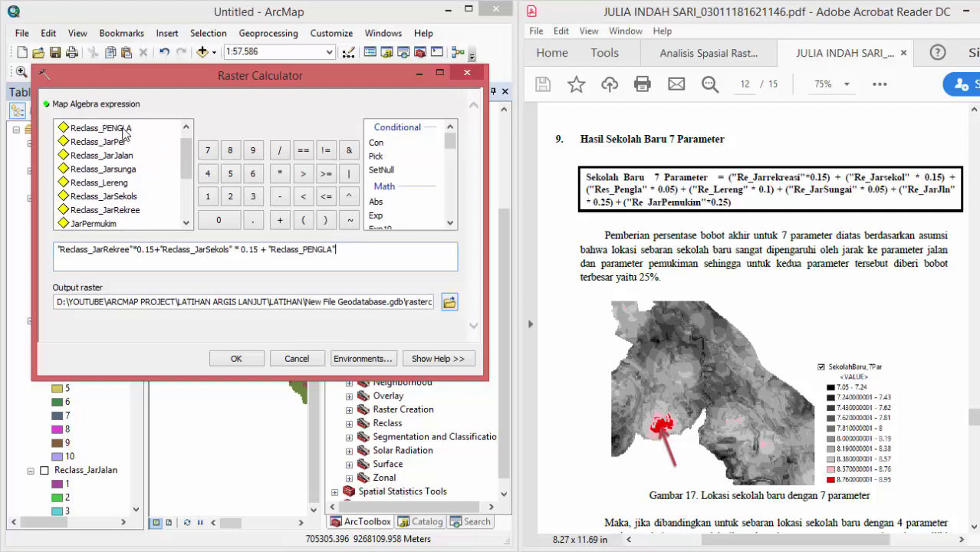
{"action": "left_click", "coordinate": [280, 177]}
{"action": "left_click", "coordinate": [222, 220]}
{"action": "left_click", "coordinate": [249, 221]}
{"action": "left_click", "coordinate": [224, 221]}
{"action": "left_click", "coordinate": [233, 176]}
- Add the Reclass_Lereng raster multiplied by 0.1 to the expression
{"action": "left_click", "coordinate": [280, 220]}
{"action": "double_click", "coordinate": [132, 185]}
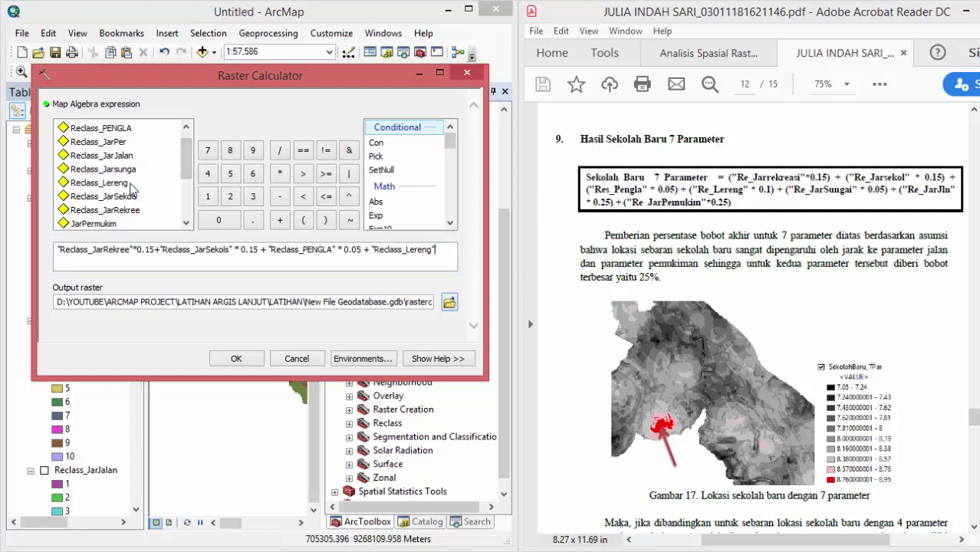
{"action": "left_click", "coordinate": [280, 175]}
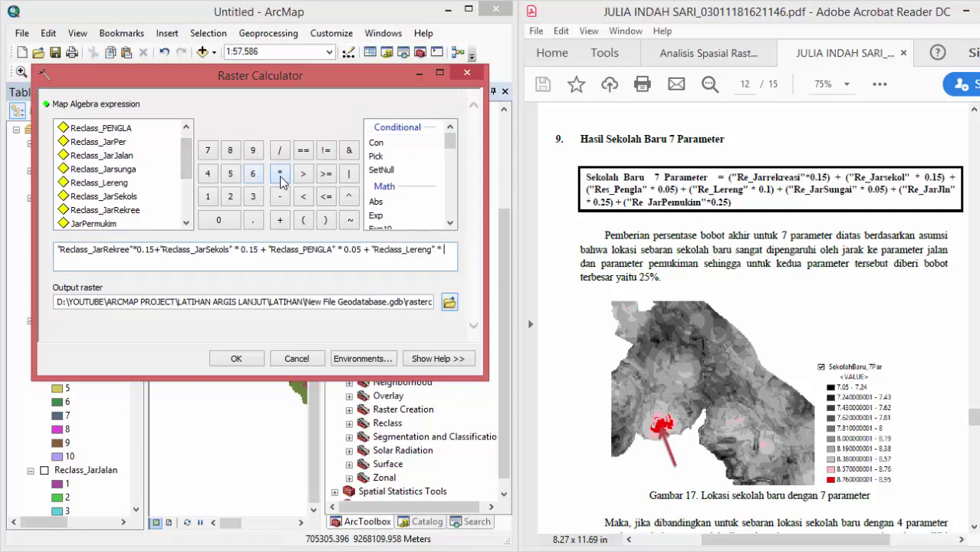
{"action": "left_click", "coordinate": [232, 221]}
{"action": "left_click", "coordinate": [256, 221]}
{"action": "left_click", "coordinate": [210, 198]}
- Add the Reclass_Jarsunga raster multiplied by 0.05 to the expression
{"action": "left_click", "coordinate": [278, 221]}
{"action": "double_click", "coordinate": [123, 175]}
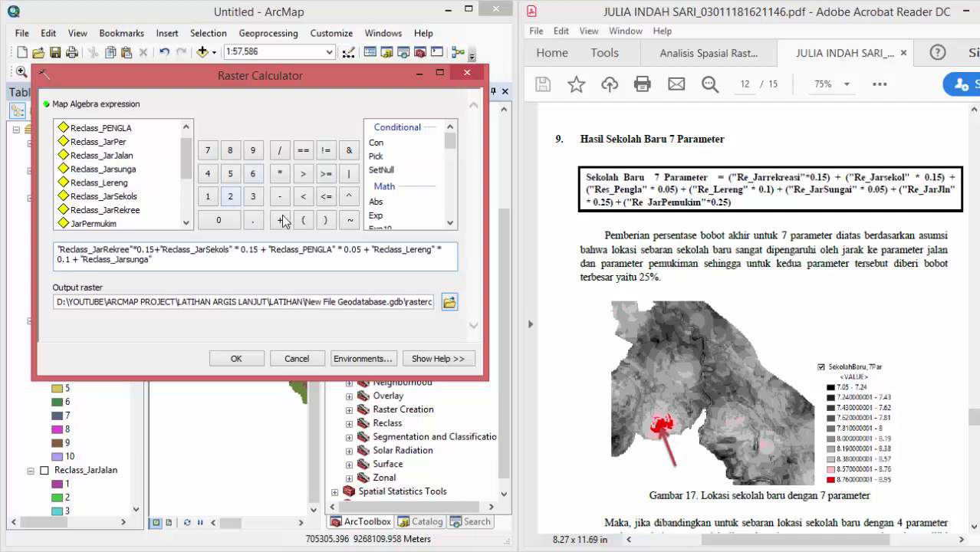
{"action": "left_click", "coordinate": [282, 178]}
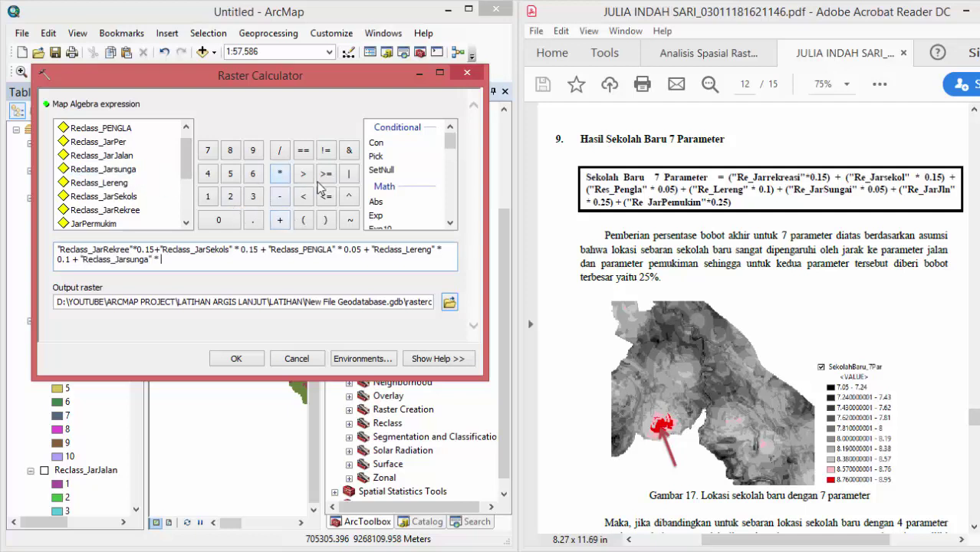
{"action": "left_click", "coordinate": [216, 220]}
{"action": "left_click", "coordinate": [253, 220]}
{"action": "left_click", "coordinate": [230, 221]}
{"action": "left_click", "coordinate": [230, 177]}
- Add the Reclass_JarJalan raster multiplied by 0.25 to the expression
{"action": "left_click", "coordinate": [281, 221]}
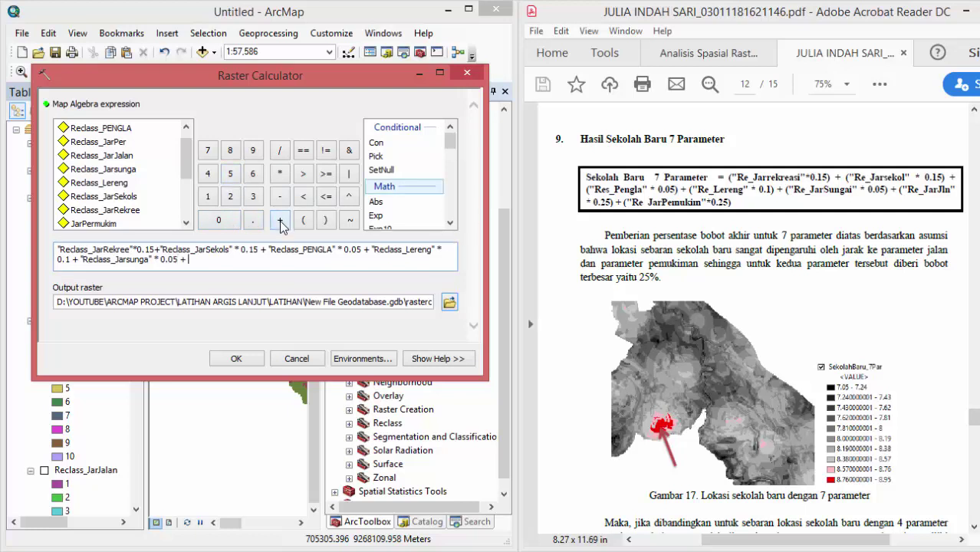
{"action": "double_click", "coordinate": [129, 156]}
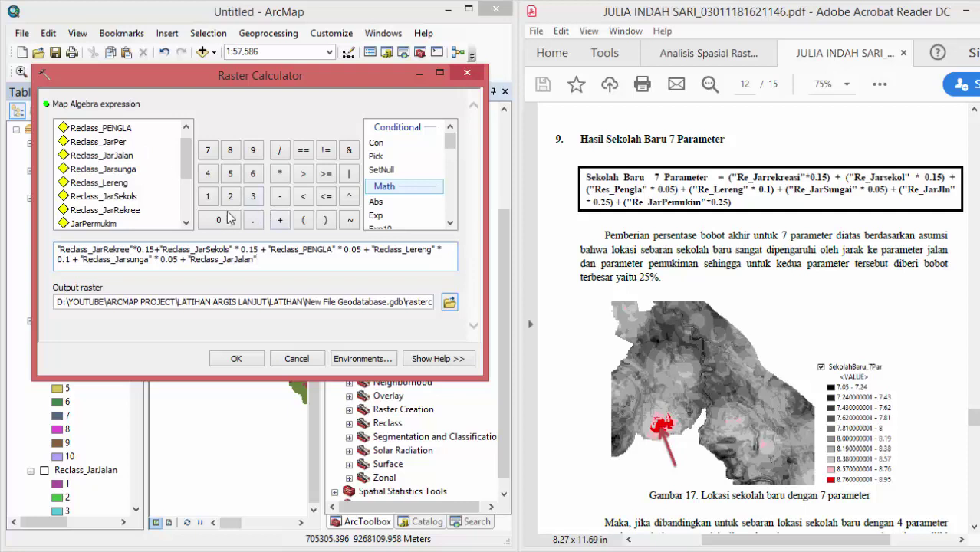
{"action": "left_click", "coordinate": [279, 174]}
{"action": "left_click", "coordinate": [230, 221]}
{"action": "left_click", "coordinate": [252, 221]}
{"action": "left_click", "coordinate": [230, 196]}
{"action": "left_click", "coordinate": [230, 174]}
- Complete the expression by adding the Reclass_JarPer raster multiplied by 0.25
{"action": "left_click", "coordinate": [279, 221]}
{"action": "double_click", "coordinate": [129, 146]}
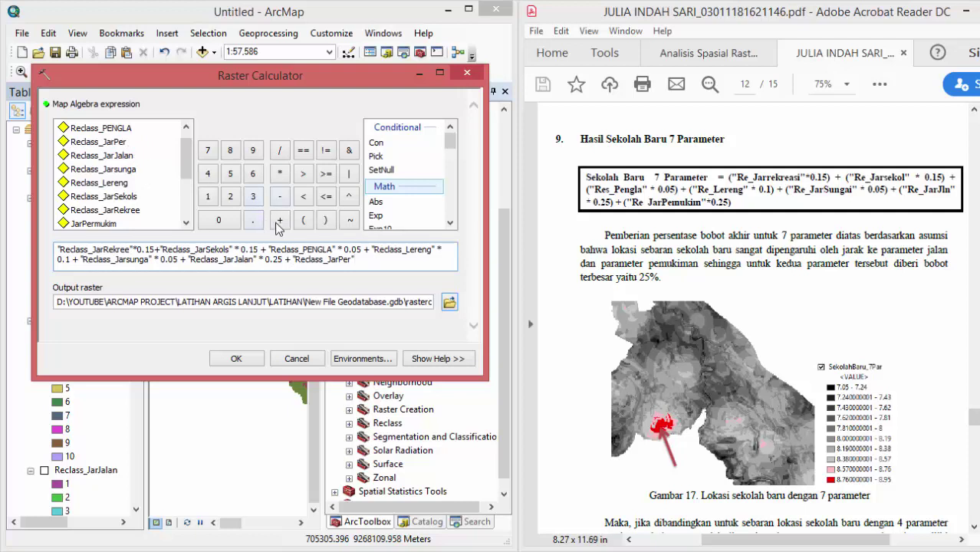
{"action": "left_click", "coordinate": [280, 173]}
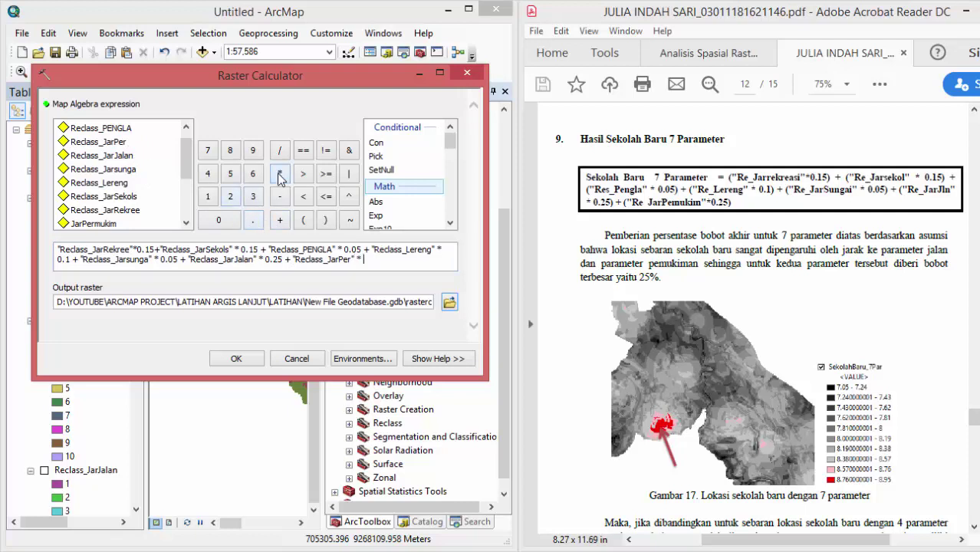
{"action": "left_click", "coordinate": [218, 221]}
{"action": "left_click", "coordinate": [253, 220]}
{"action": "left_click", "coordinate": [238, 198]}
{"action": "left_click", "coordinate": [232, 175]}
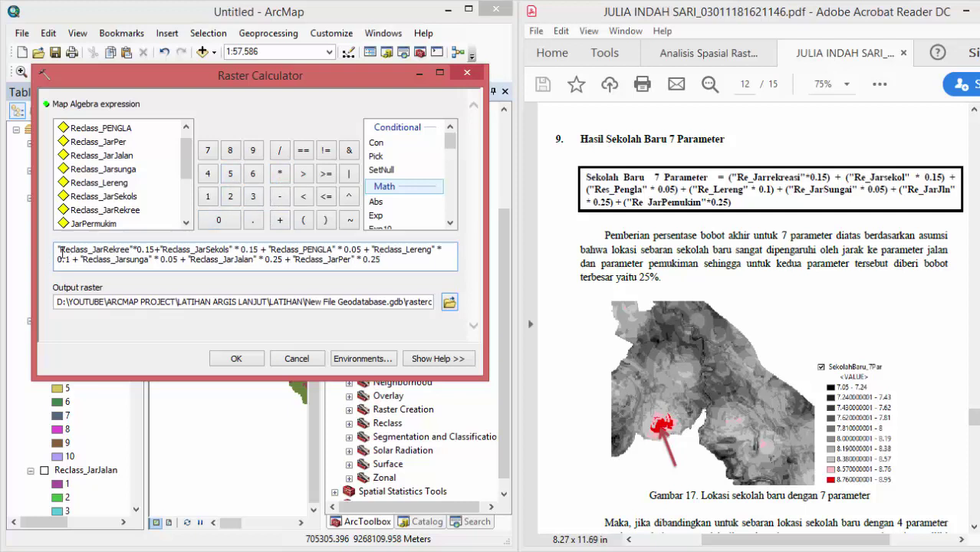
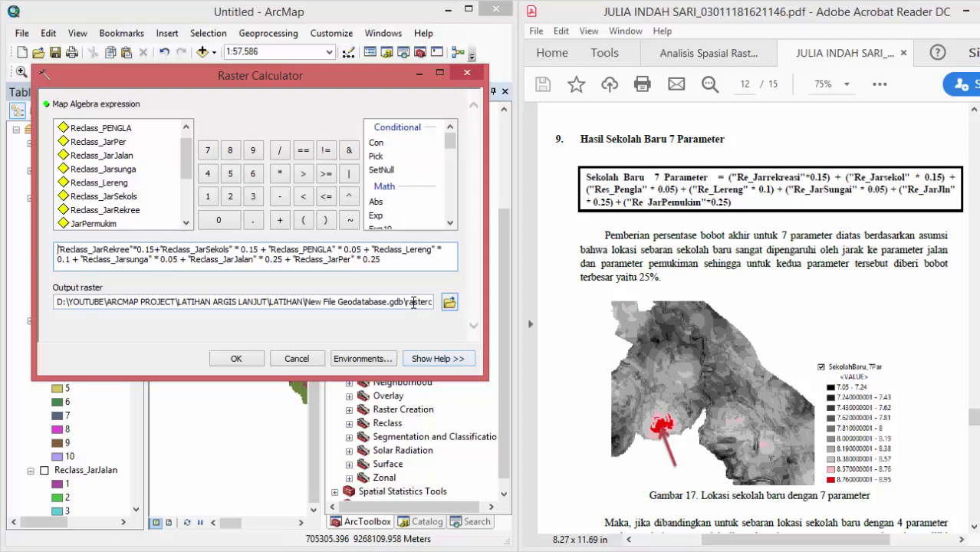
- Name the output raster hasil in New File Geodatabase.gdb and run the raster calculation
{"action": "left_click_drag", "start_coordinate": [408, 299], "coordinate": [457, 306]}
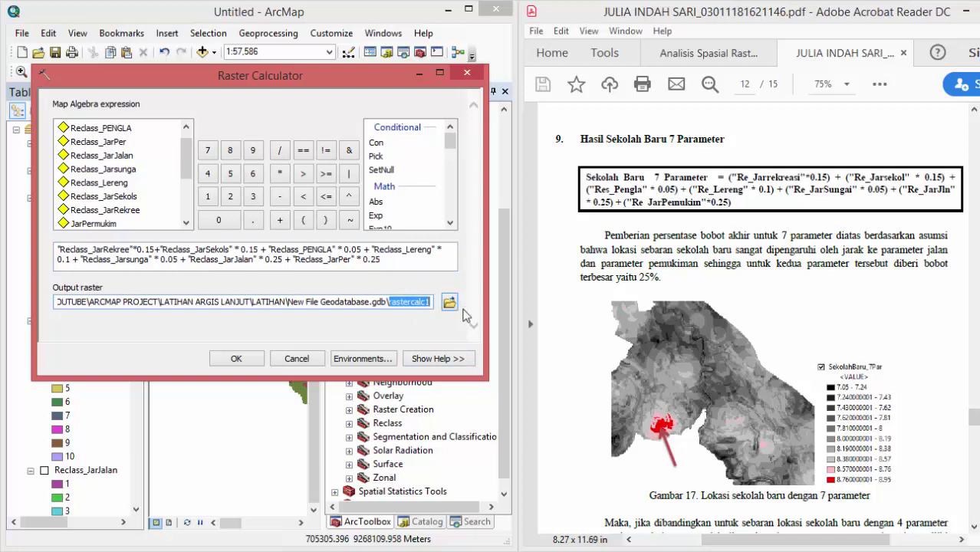
{"action": "type", "text": "hasil"}
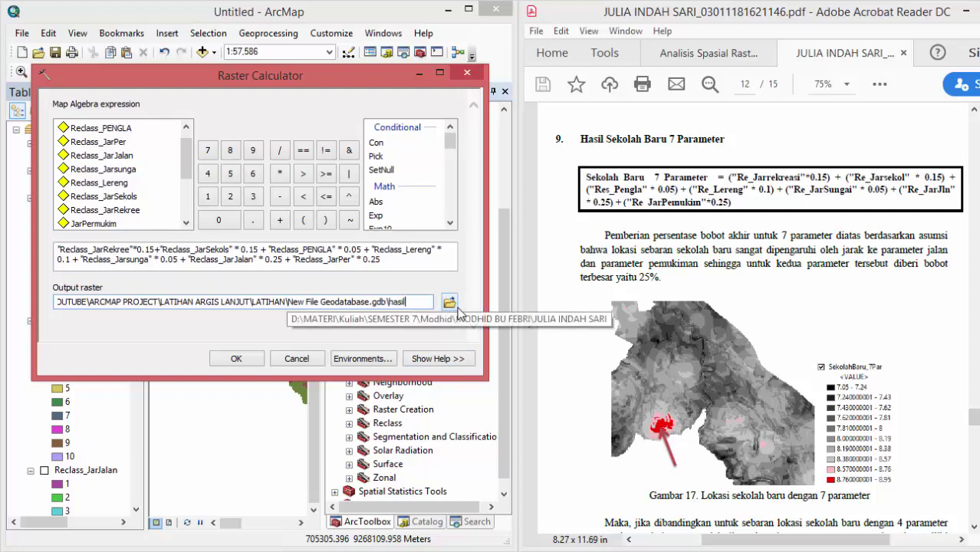
{"action": "left_click", "coordinate": [235, 358]}
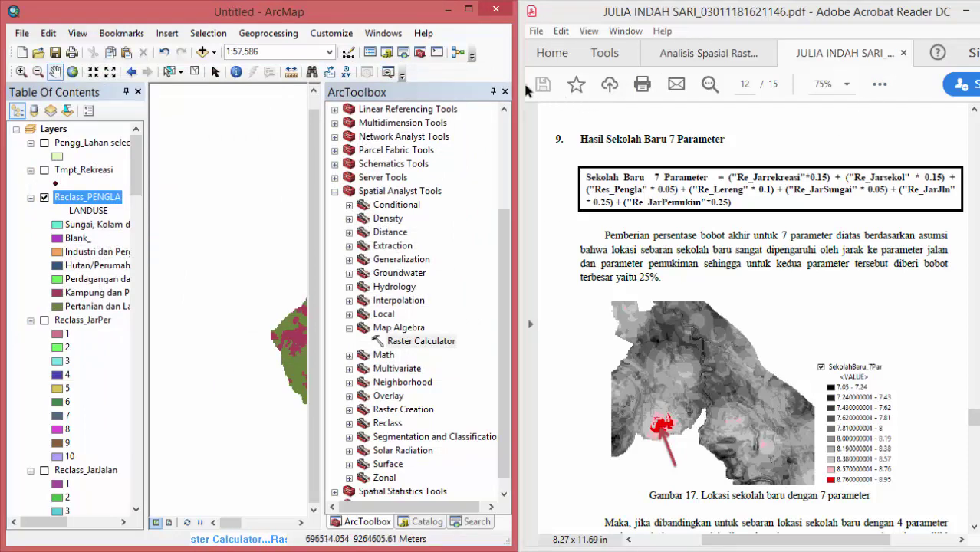
- Widen the ArcMap window and hide the Reclass_PENGLA layer to view the hasil raster on its own
{"action": "left_click_drag", "start_coordinate": [516, 91], "coordinate": [618, 404]}
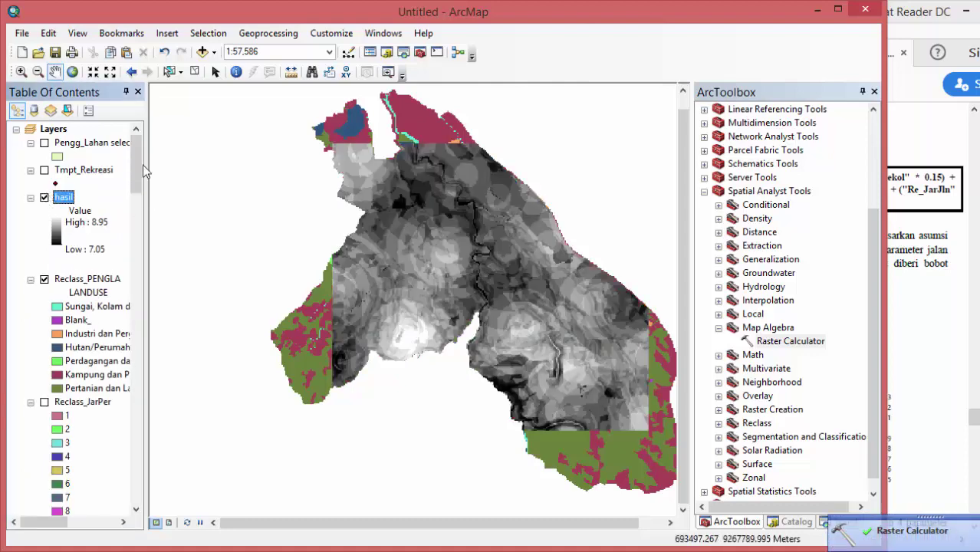
{"action": "scroll", "coordinate": [139, 170], "scroll_direction": "down", "scroll_amount": 5}
{"action": "scroll", "coordinate": [130, 175], "scroll_direction": "up", "scroll_amount": 5}
{"action": "left_click", "coordinate": [45, 279]}
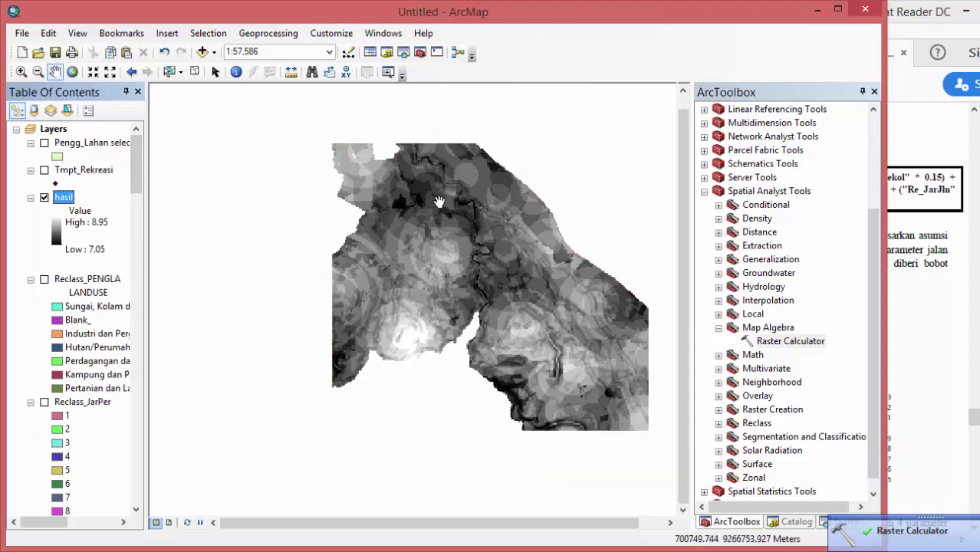
{"action": "left_click_drag", "start_coordinate": [485, 247], "coordinate": [422, 236]}
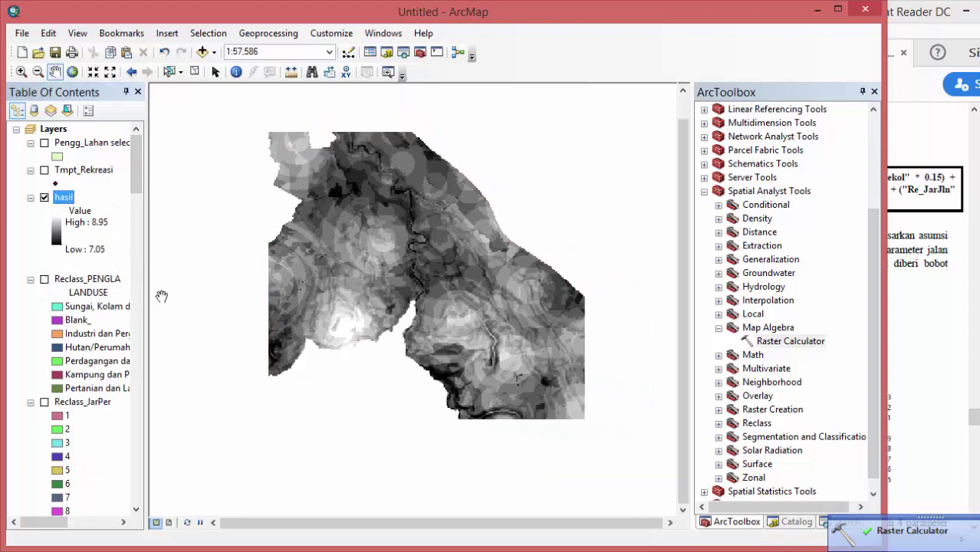
- Open the symbology settings of the hasil layer and try to display the raster by unique values
{"action": "double_click", "coordinate": [64, 200]}
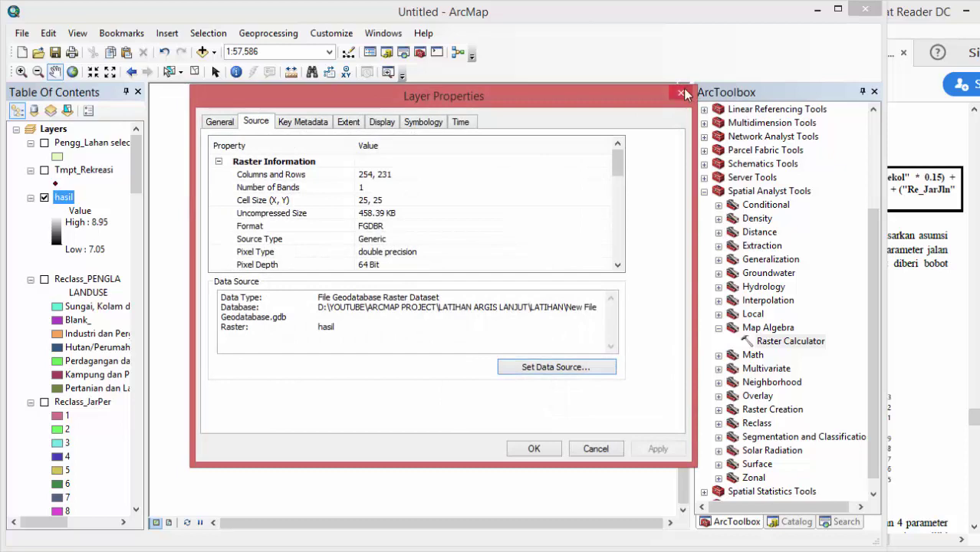
{"action": "left_click", "coordinate": [681, 94]}
{"action": "right_click", "coordinate": [70, 206]}
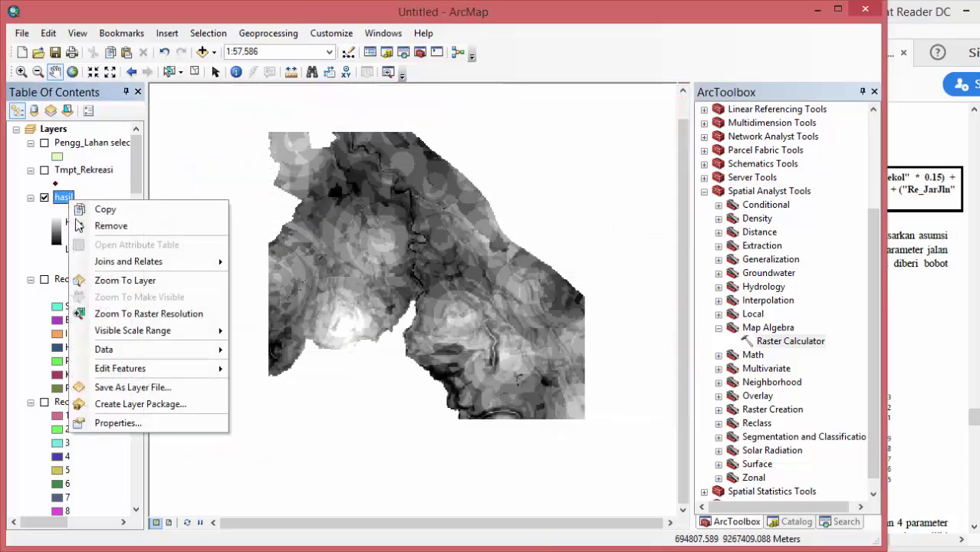
{"action": "left_click", "coordinate": [173, 420]}
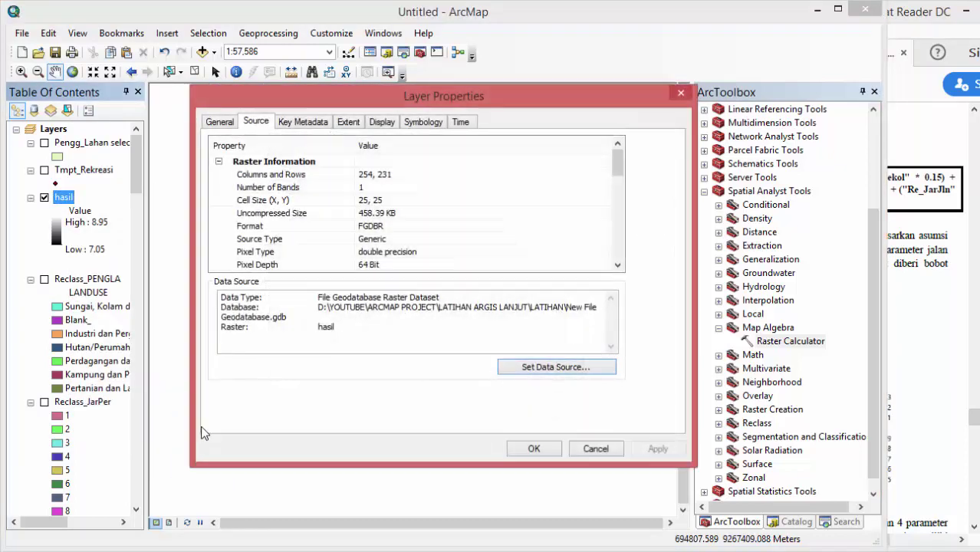
{"action": "left_click", "coordinate": [370, 125]}
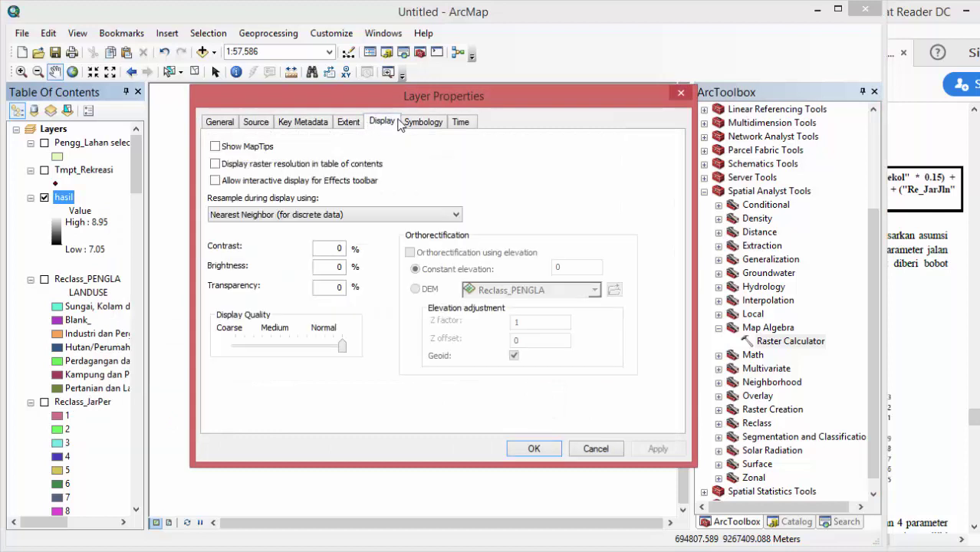
{"action": "left_click", "coordinate": [418, 124]}
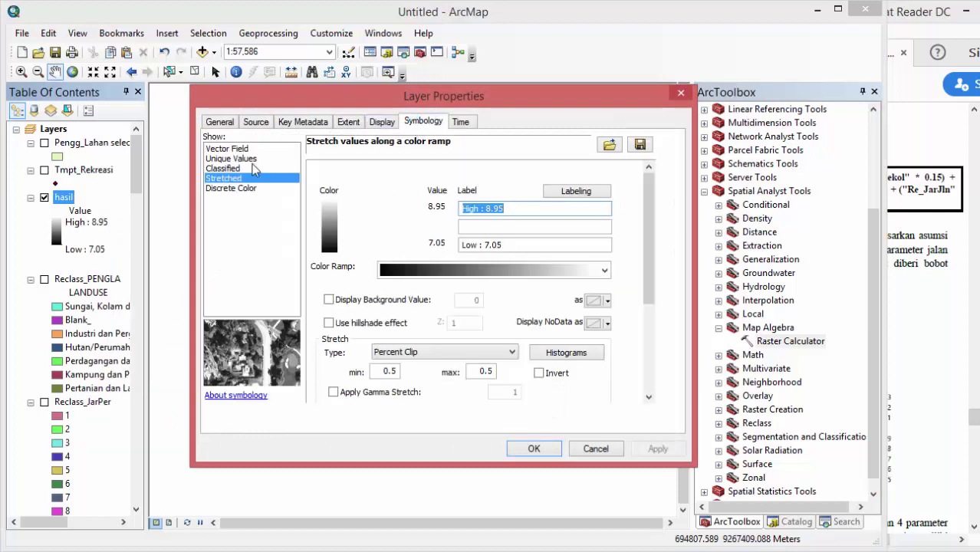
{"action": "left_click", "coordinate": [231, 159]}
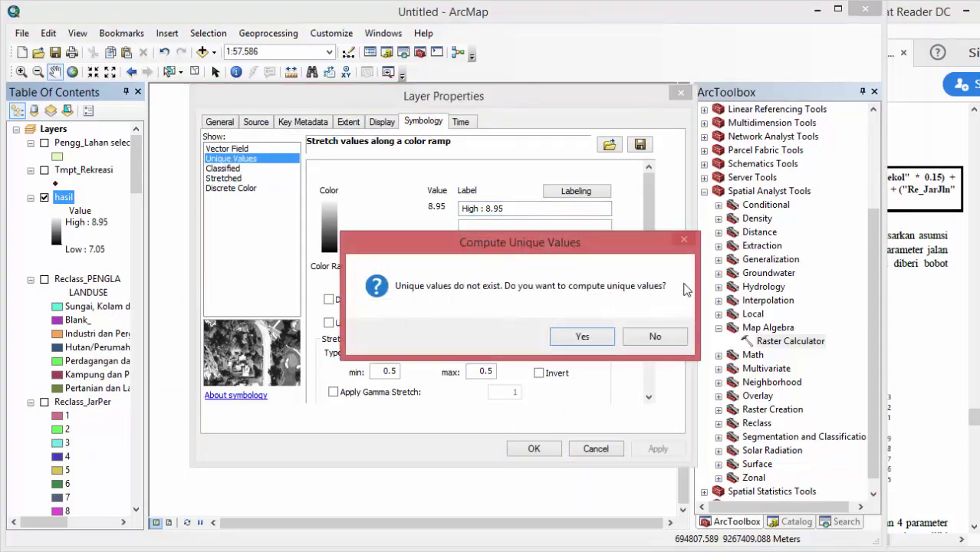
{"action": "left_click", "coordinate": [664, 338]}
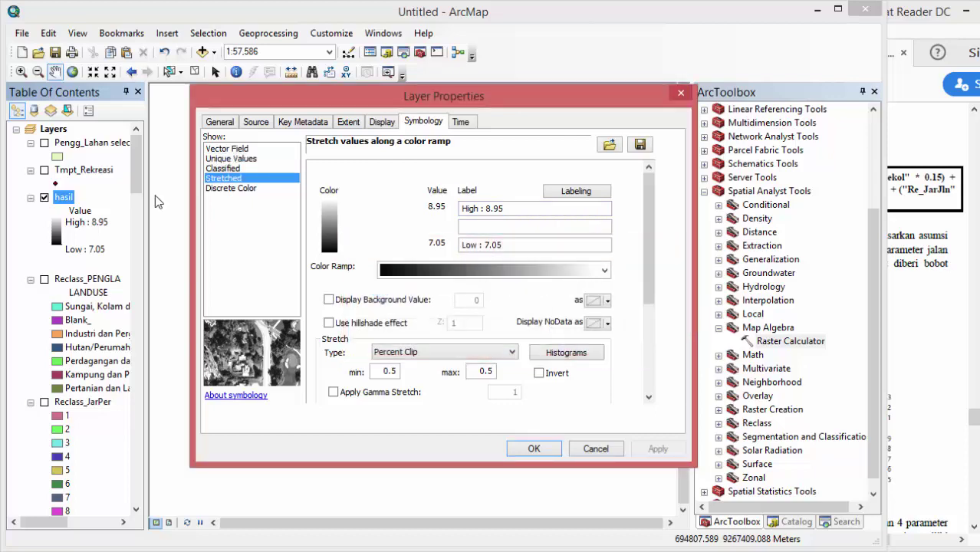
- Display the hasil raster as classified values using the Equal Interval method with 10 classes
{"action": "left_click", "coordinate": [227, 169]}
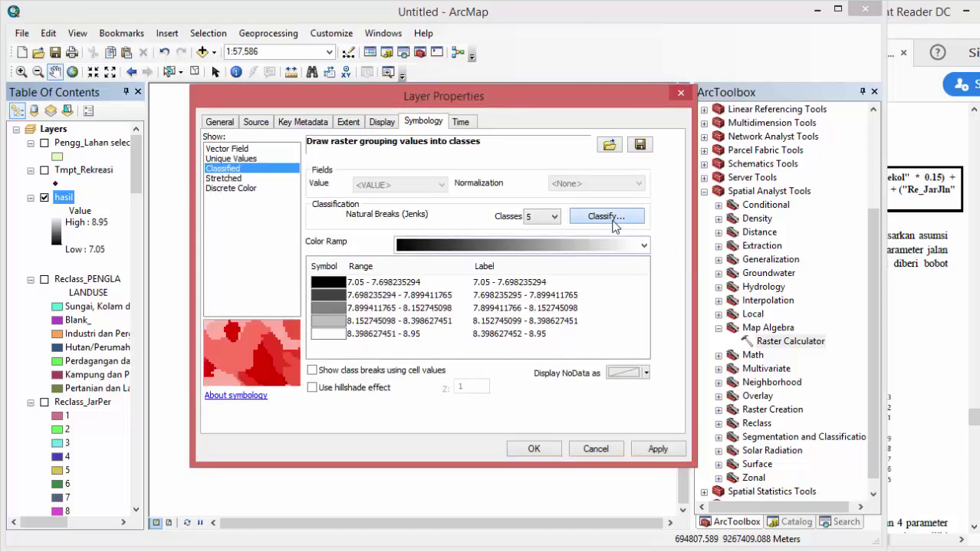
{"action": "left_click", "coordinate": [613, 222]}
{"action": "left_click", "coordinate": [317, 135]}
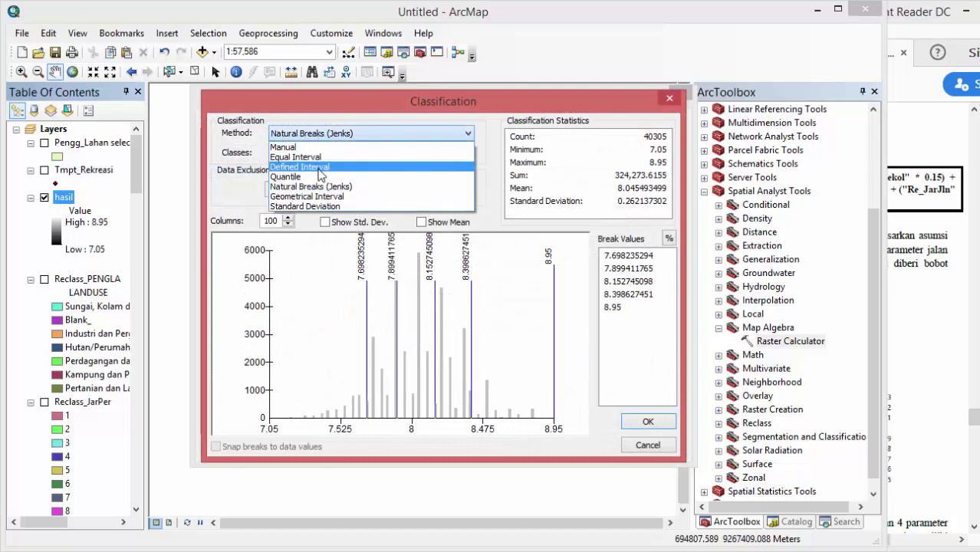
{"action": "left_click", "coordinate": [305, 156]}
{"action": "left_click", "coordinate": [315, 152]}
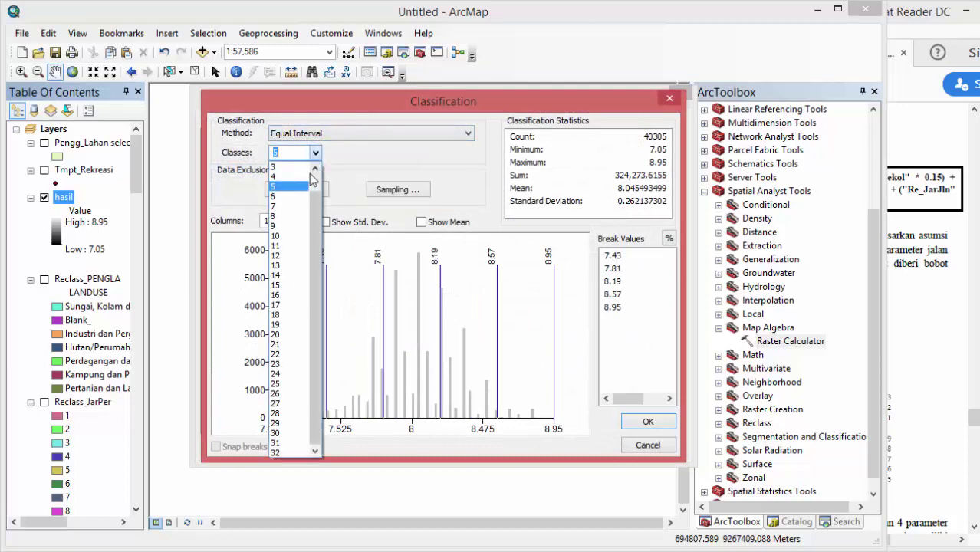
{"action": "left_click", "coordinate": [280, 247]}
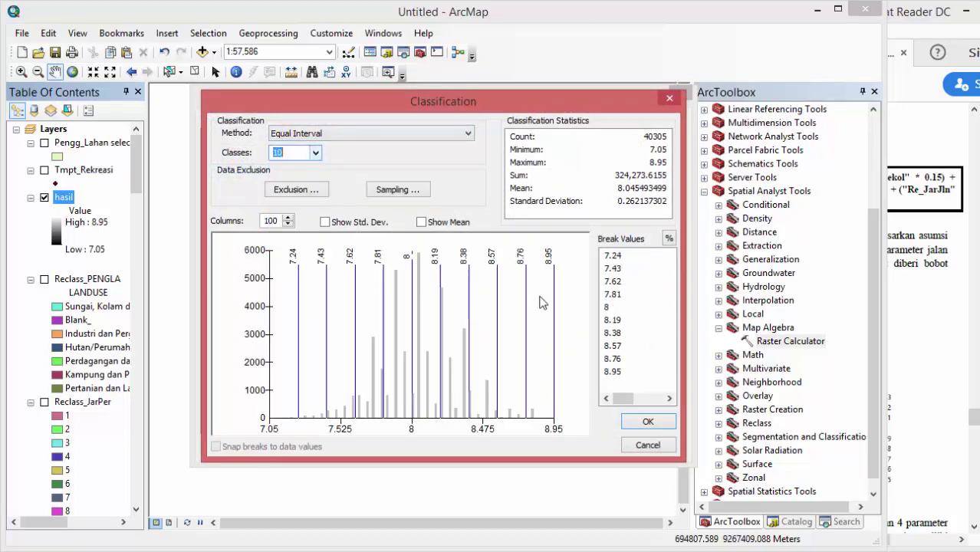
{"action": "left_click", "coordinate": [648, 421]}
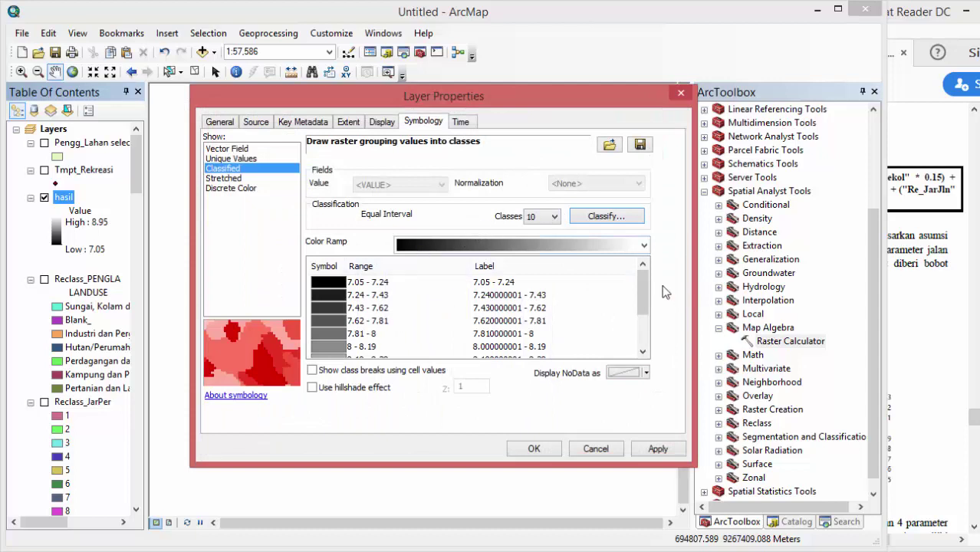
- Color the highest class of the hasil raster, 8.76 - 8.95, dark magenta
{"action": "scroll", "coordinate": [642, 302], "scroll_direction": "down", "scroll_amount": 2}
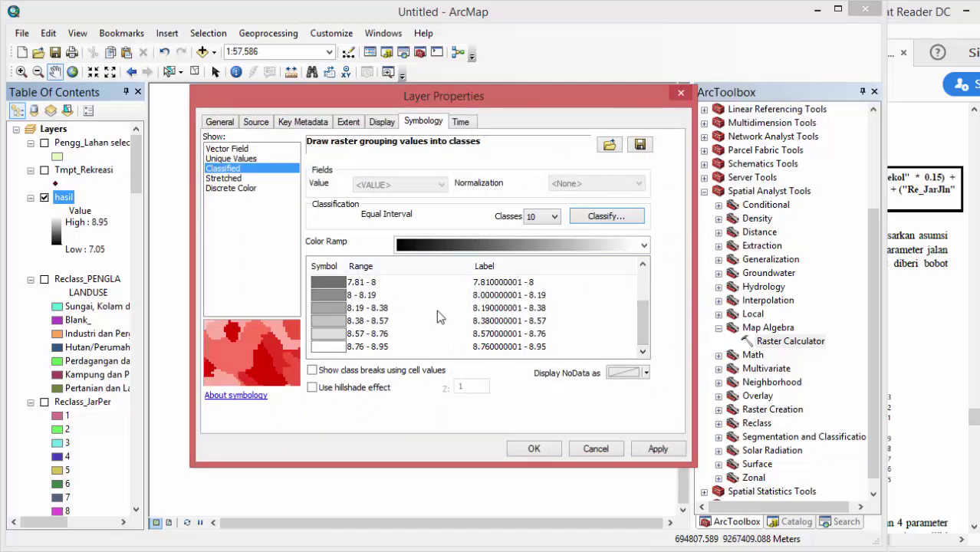
{"action": "left_click", "coordinate": [329, 347]}
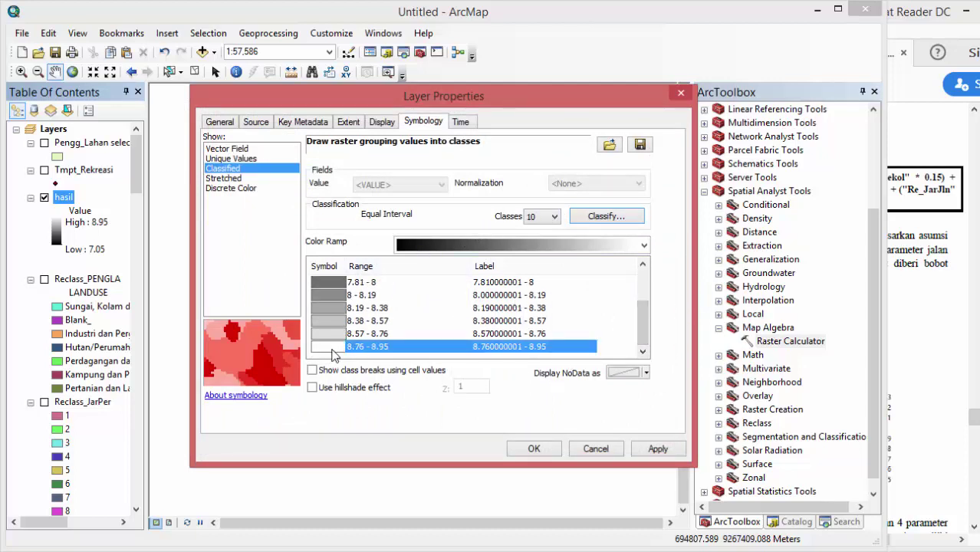
{"action": "left_click", "coordinate": [338, 350]}
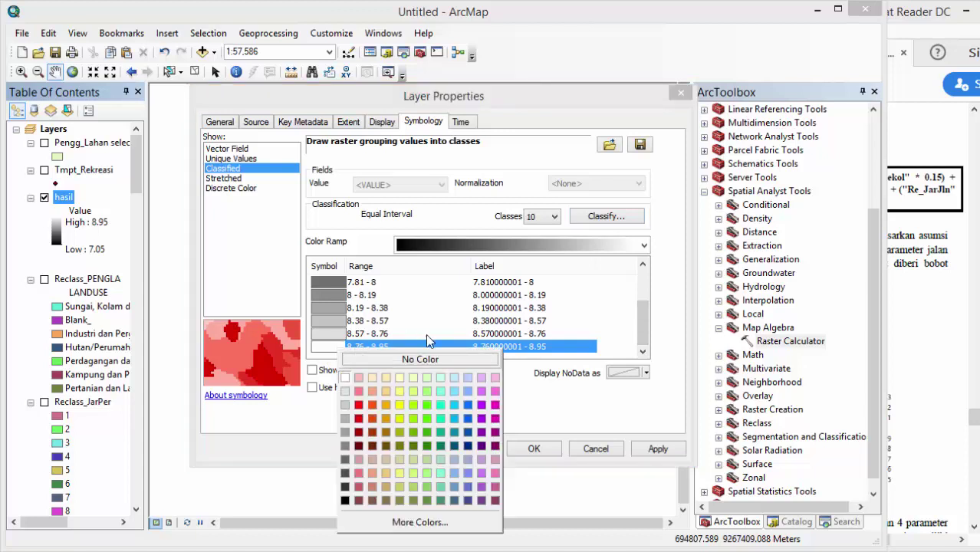
{"action": "left_click", "coordinate": [500, 448]}
- Color the second-highest class, 8.57 - 8.76, light pink and apply the symbology to the hasil layer
{"action": "left_click", "coordinate": [338, 337]}
{"action": "left_click", "coordinate": [337, 337]}
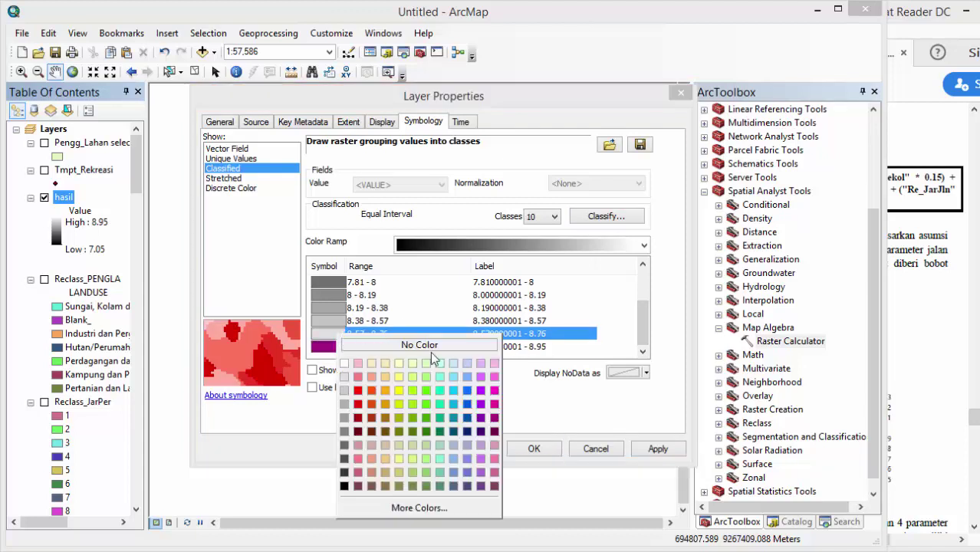
{"action": "left_click", "coordinate": [495, 375]}
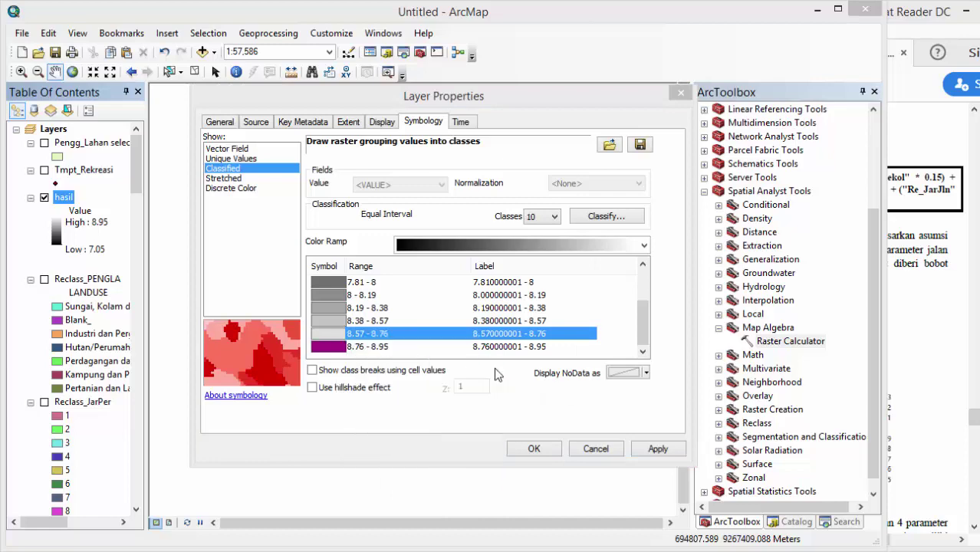
{"action": "left_click", "coordinate": [664, 450]}
{"action": "left_click", "coordinate": [533, 449]}
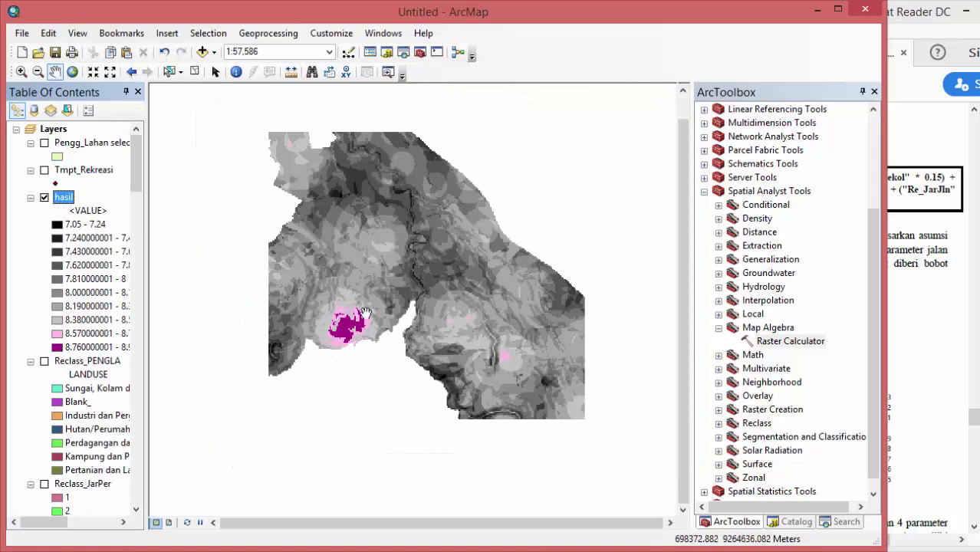
{"action": "mouse_move", "coordinate": [425, 303]}
{"action": "left_mouse_down"}
{"action": "mouse_move", "coordinate": [420, 287]}
{"action": "mouse_move", "coordinate": [424, 300]}
{"action": "left_mouse_up"}
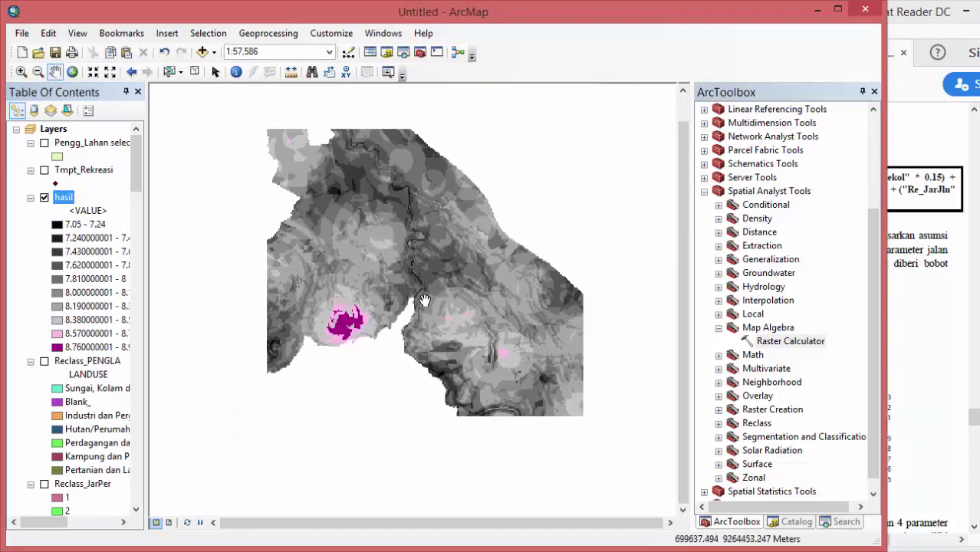